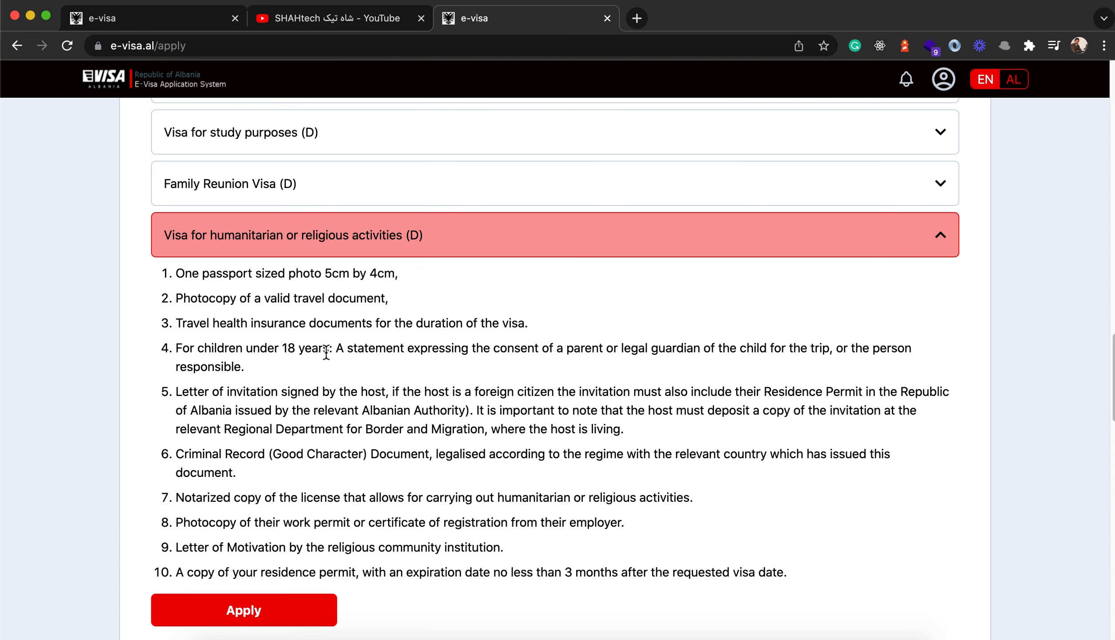
- Highlight and review the travel health insurance requirement in item 3 of the humanitarian visa list
drag(177, 323, 548, 328)
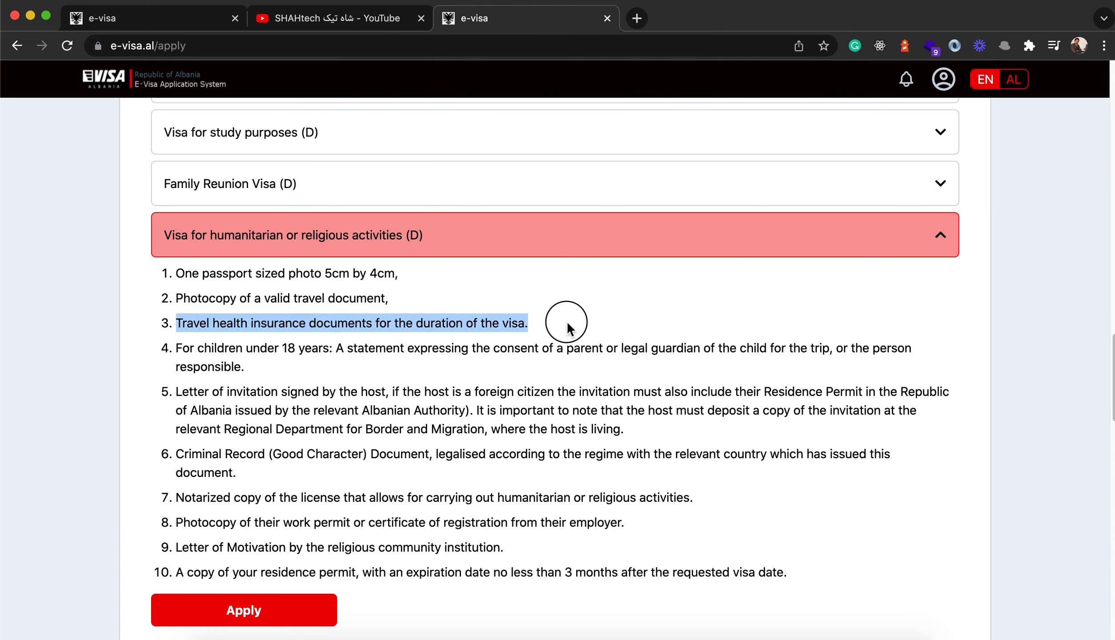
click(552, 333)
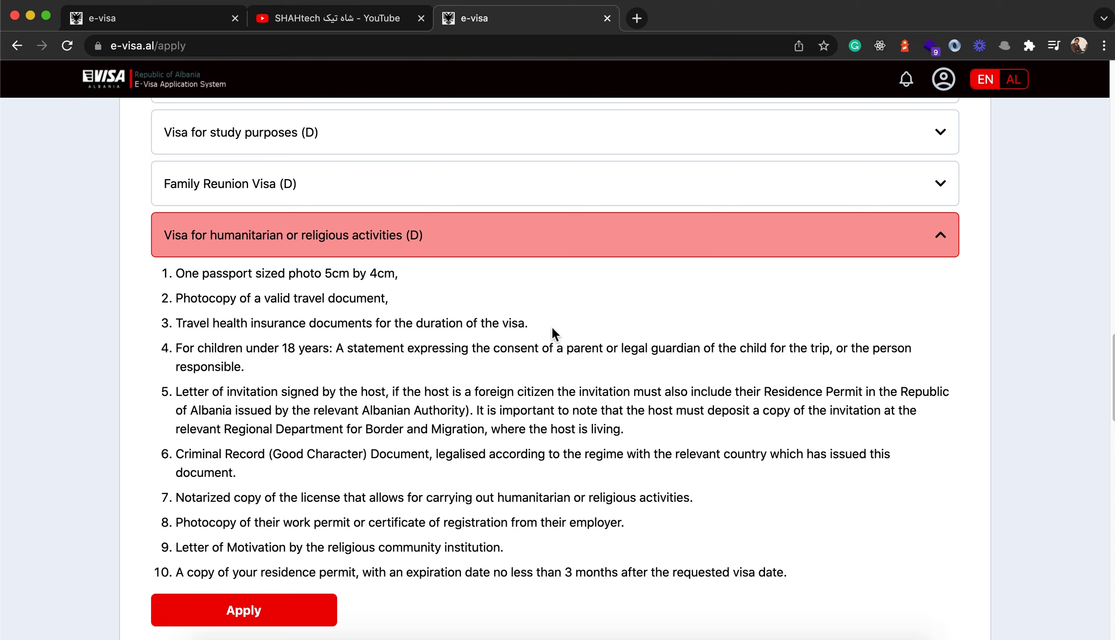
mouse_move(528, 324)
mouse_down()
mouse_move(178, 324)
mouse_move(527, 323)
mouse_up()
click(178, 324)
click(179, 323)
mouse_move(175, 325)
mouse_down()
mouse_move(585, 326)
mouse_move(178, 324)
mouse_up()
click(541, 332)
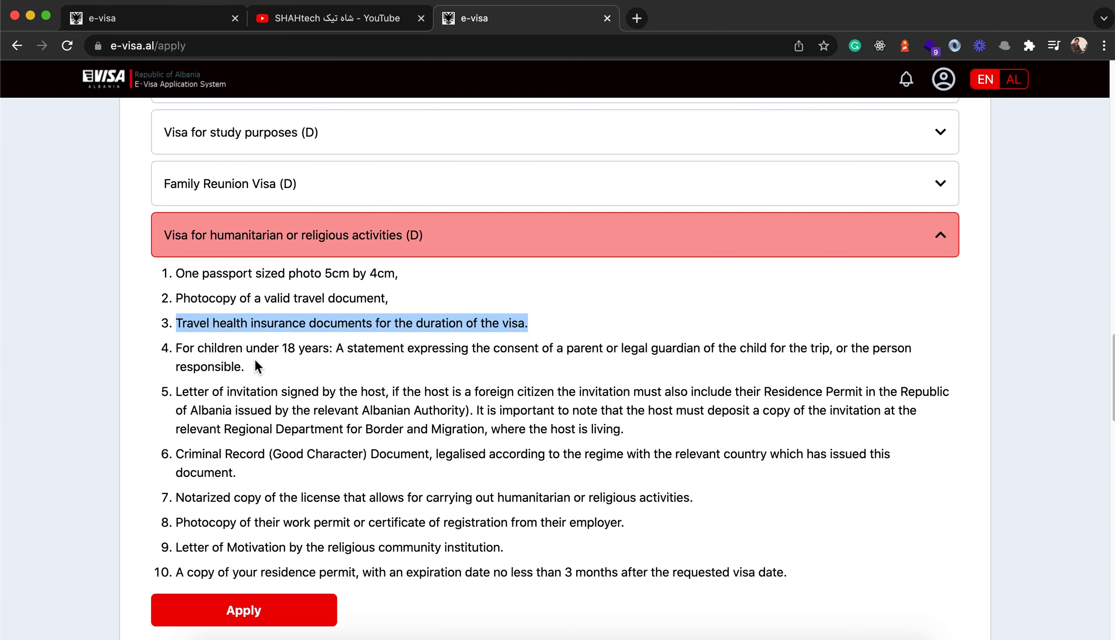
- Review the parental consent statement in item 4 and requirements 5 through 10
scroll(294, 391, down, 3)
mouse_move(177, 216)
mouse_down()
mouse_move(237, 239)
mouse_move(319, 242)
mouse_move(288, 217)
mouse_move(165, 221)
mouse_up()
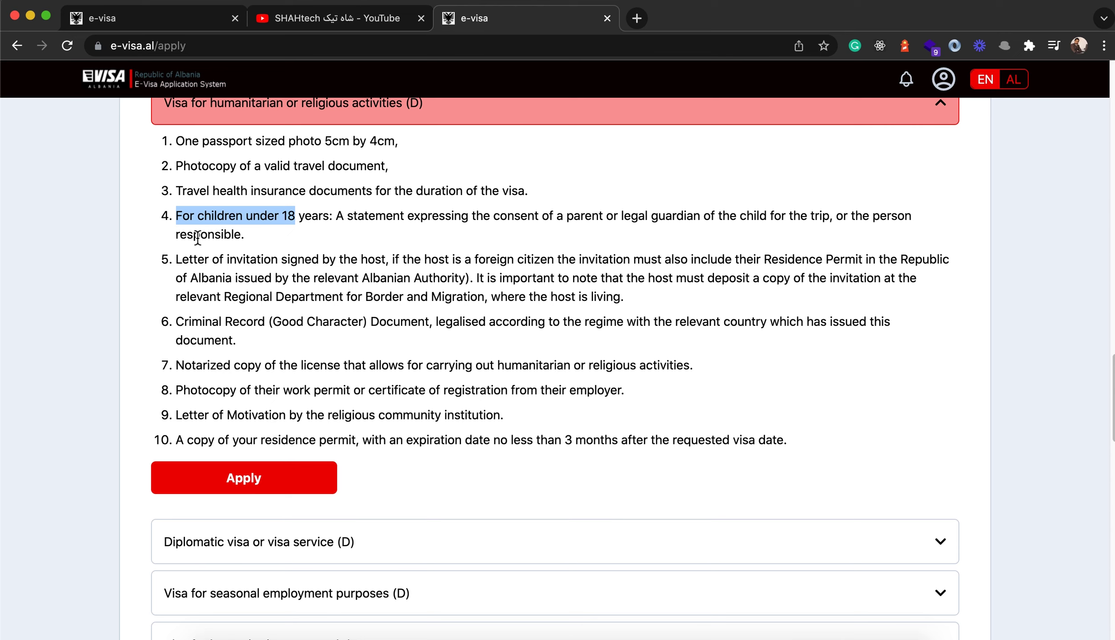
drag(613, 233, 319, 241)
click(339, 218)
drag(182, 259, 561, 439)
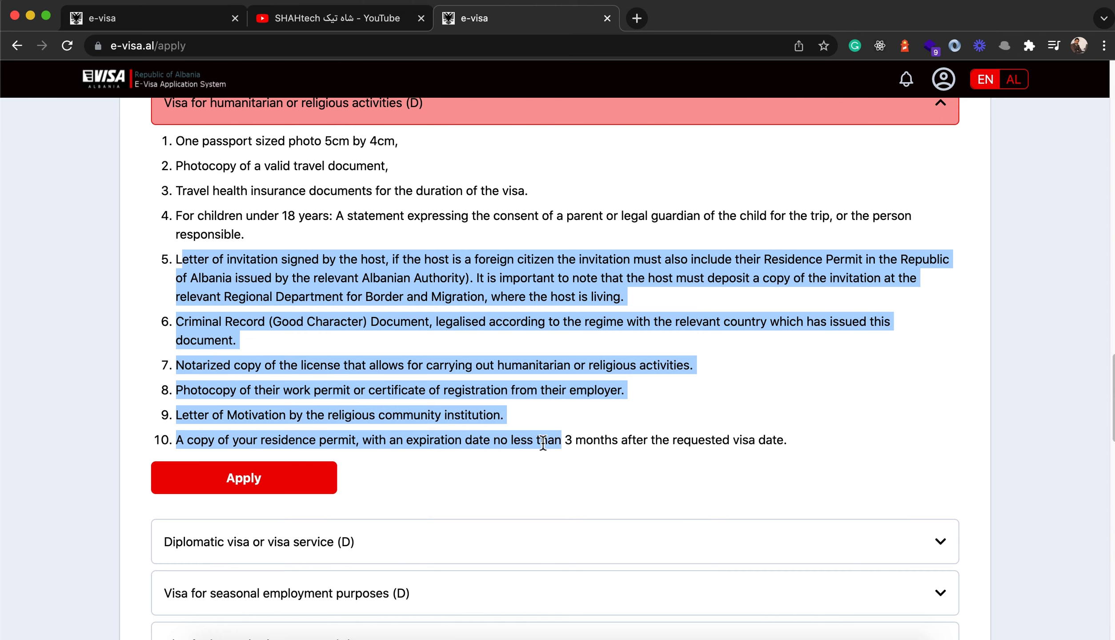
click(541, 440)
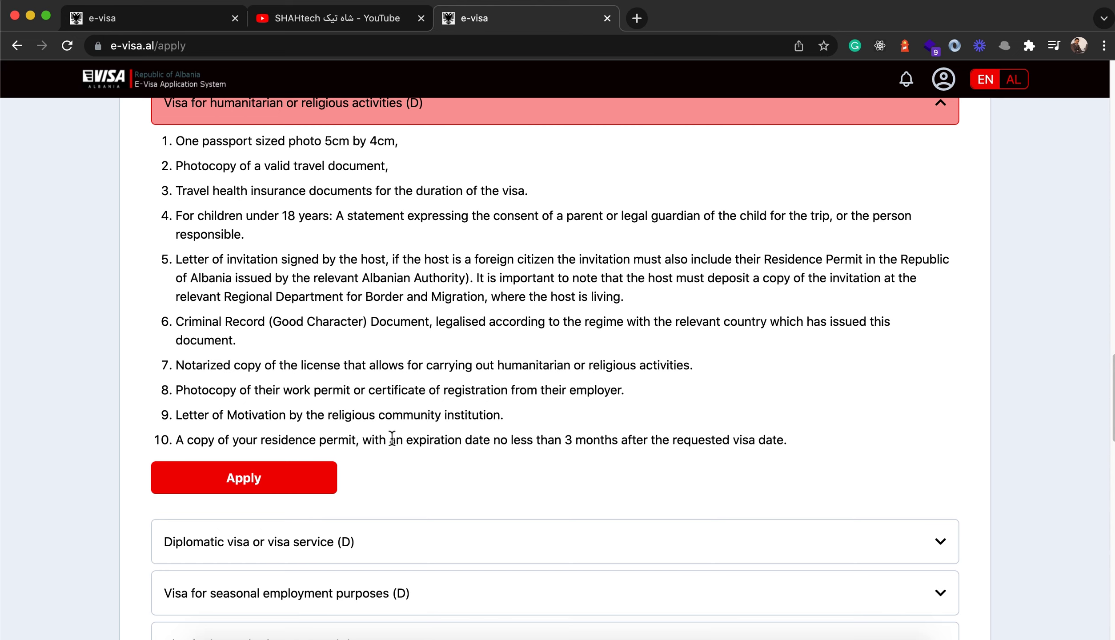
scroll(540, 380, down, 1)
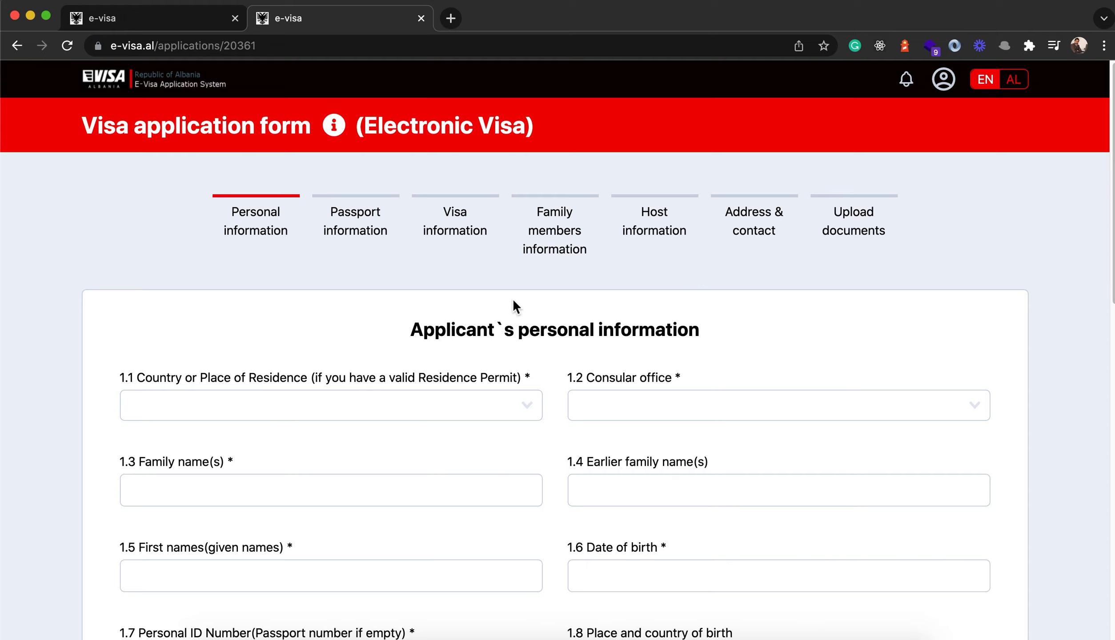
- Choose Afghanistan in 1.1 Country of residence, searching 'af', and Istanbul in 1.2 Consular office
scroll(513, 301, down, 5)
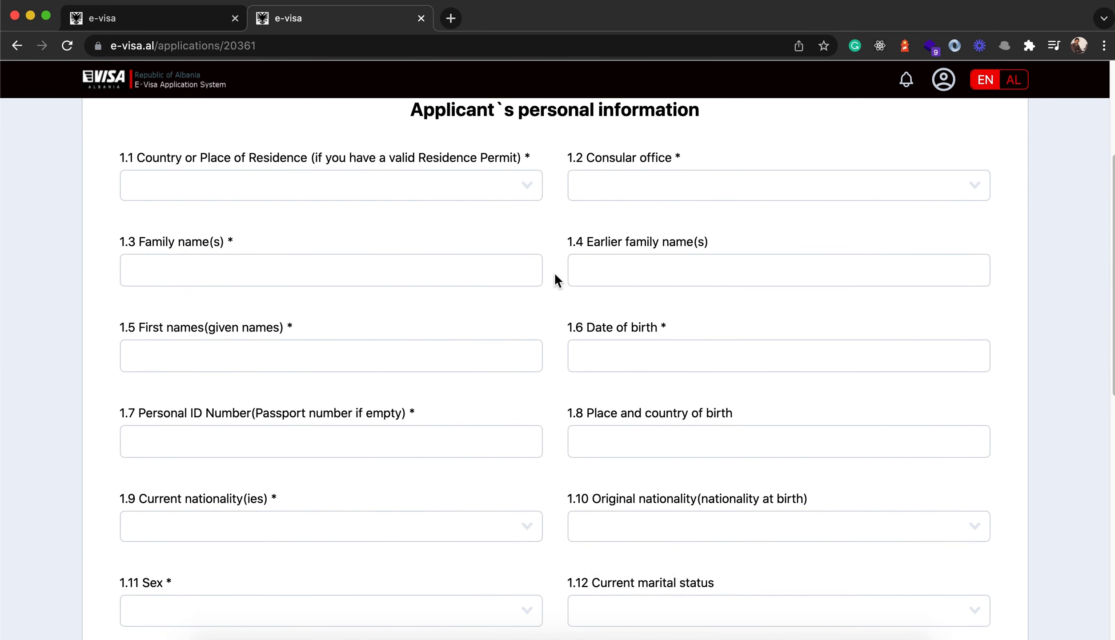
click(189, 189)
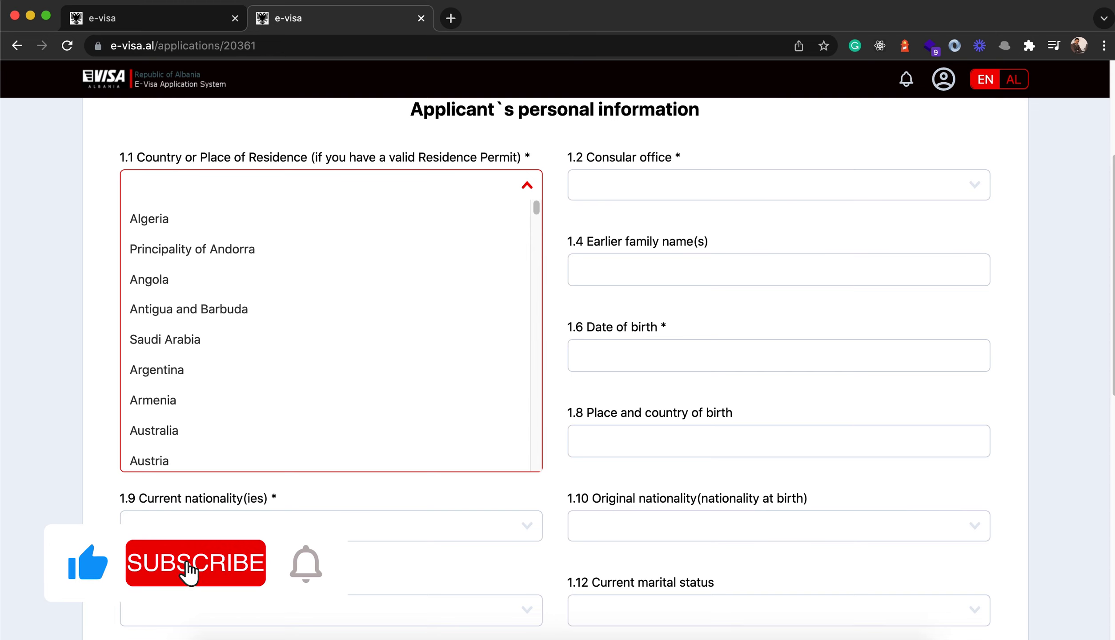
text(af)
click(158, 222)
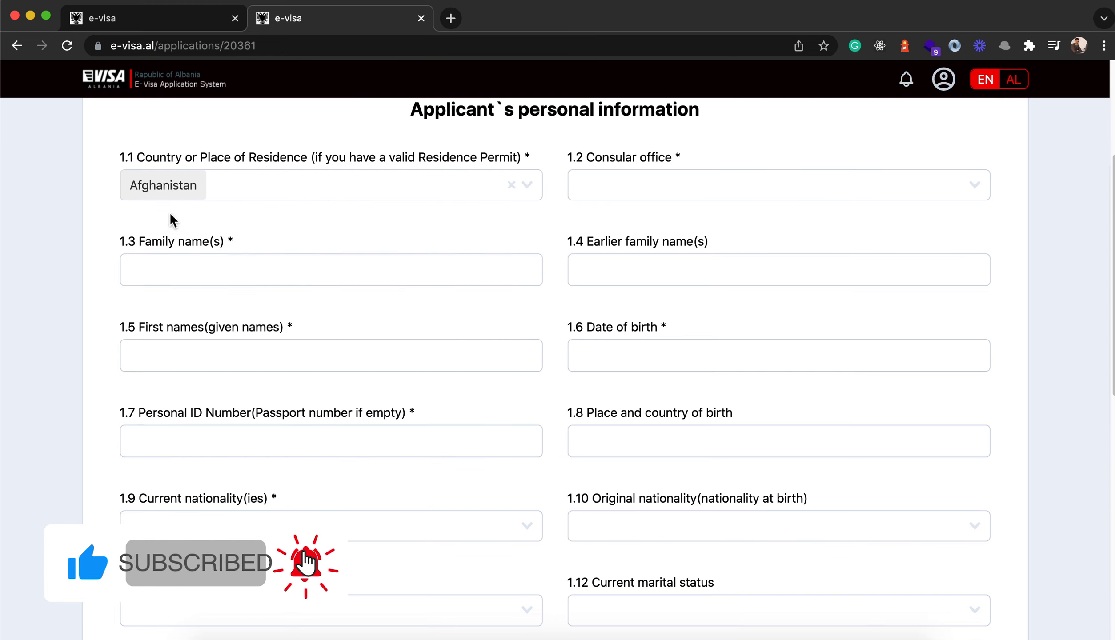
click(619, 198)
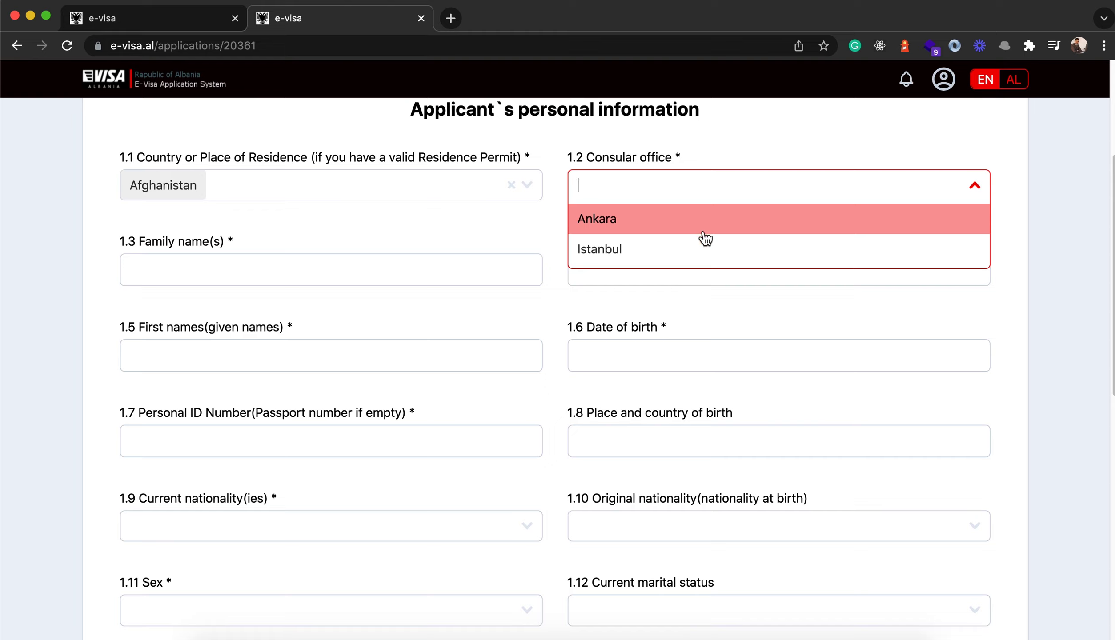
click(618, 249)
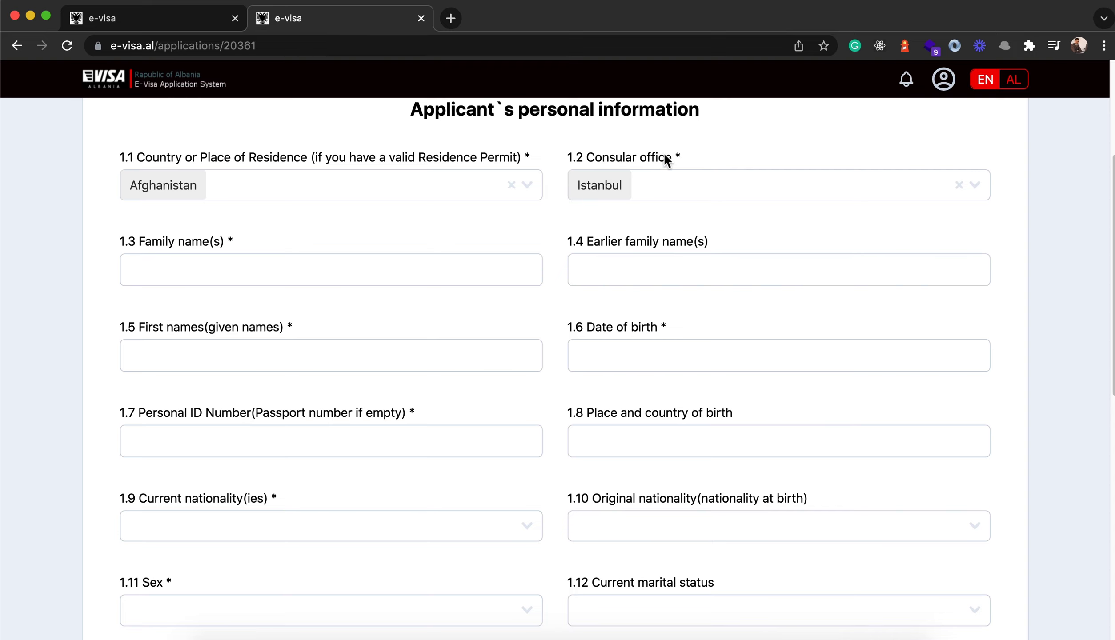
scroll(554, 243, down, 1)
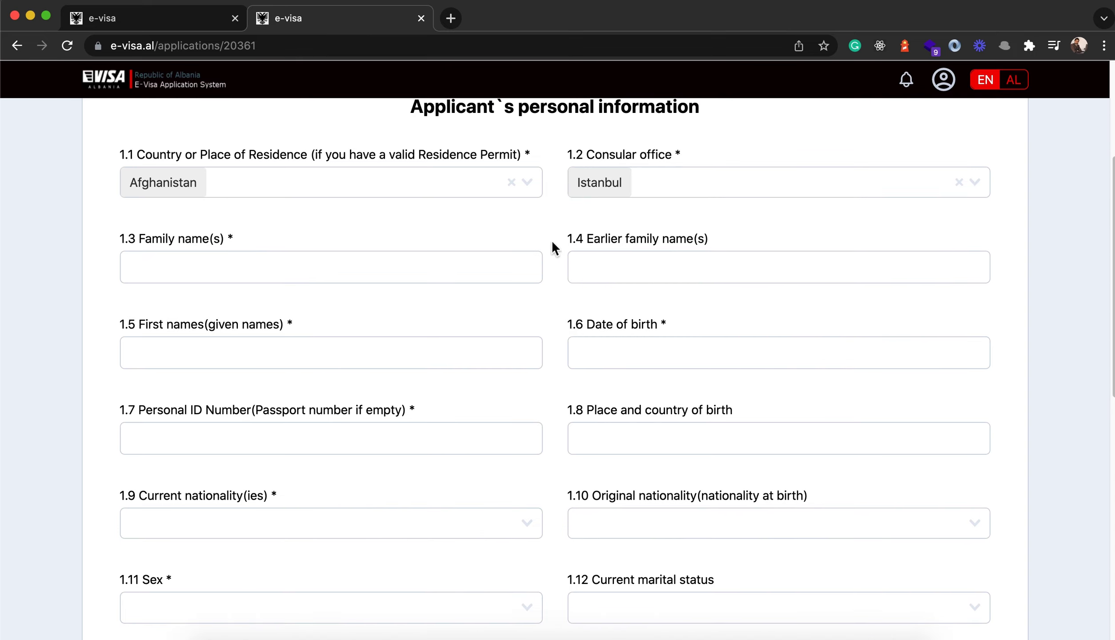
- Enter the applicant's family name and first names
click(174, 276)
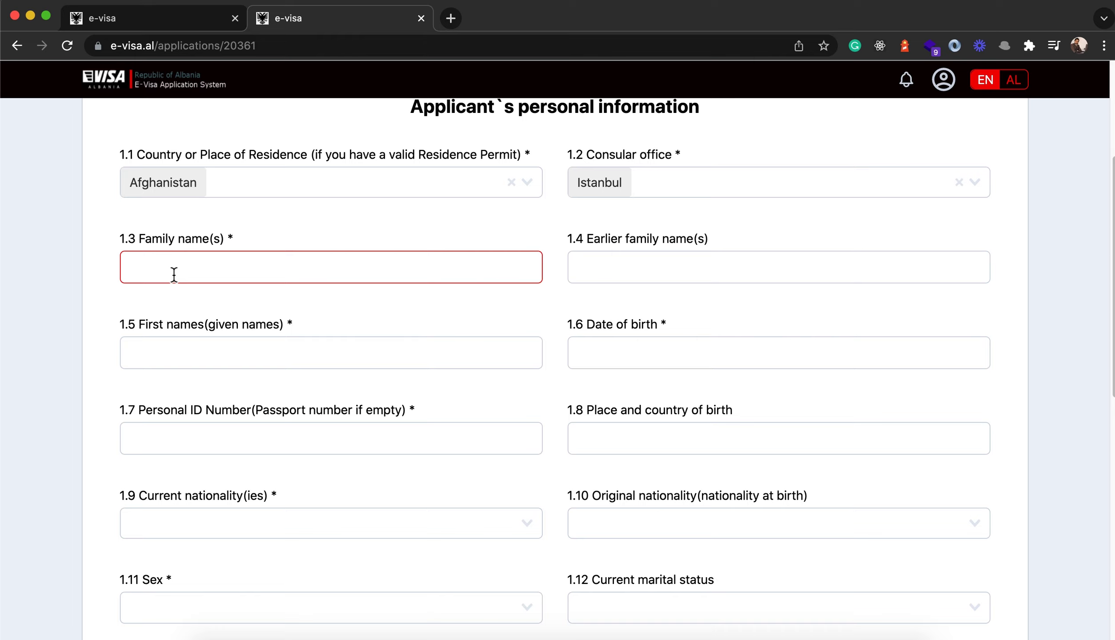
text(Shah)
key(Tab)
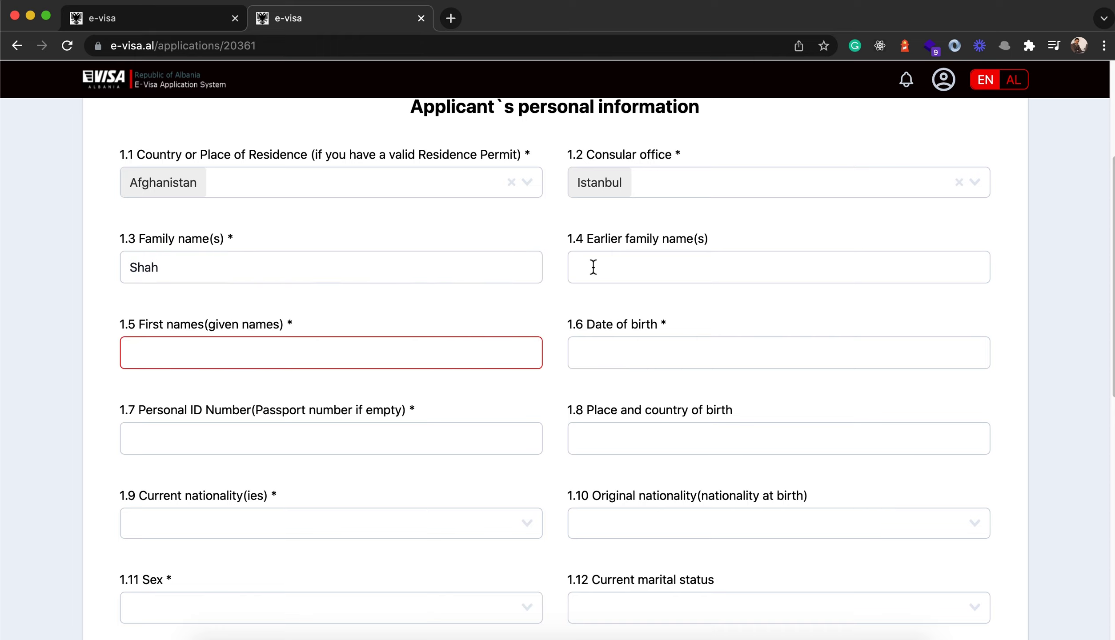
click(591, 267)
click(164, 359)
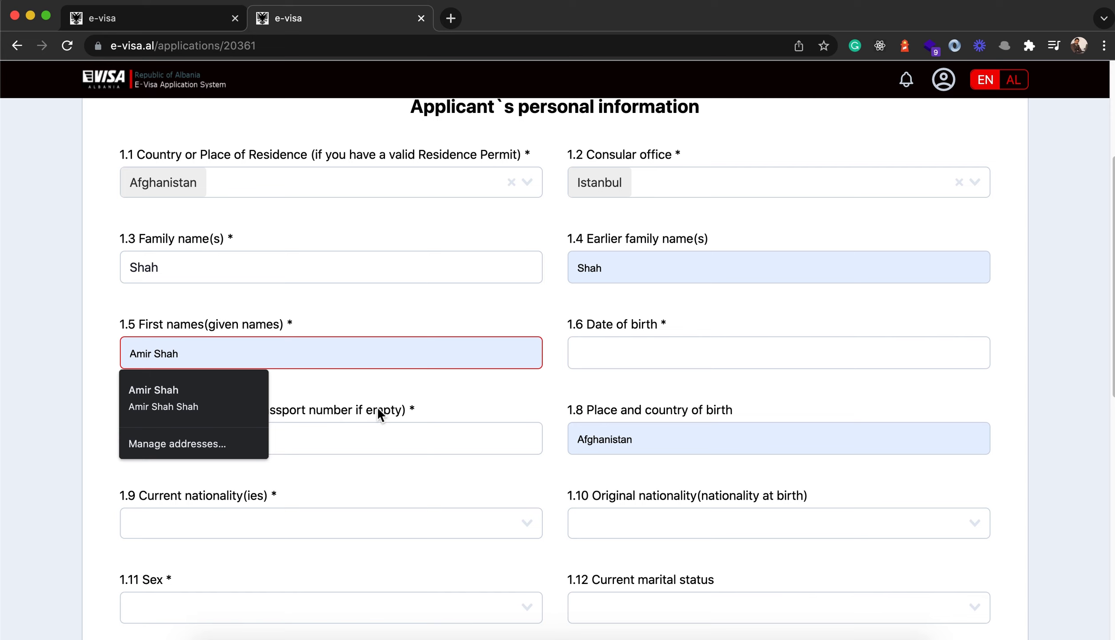
scroll(548, 354, down, 2)
key(shift+Tab)
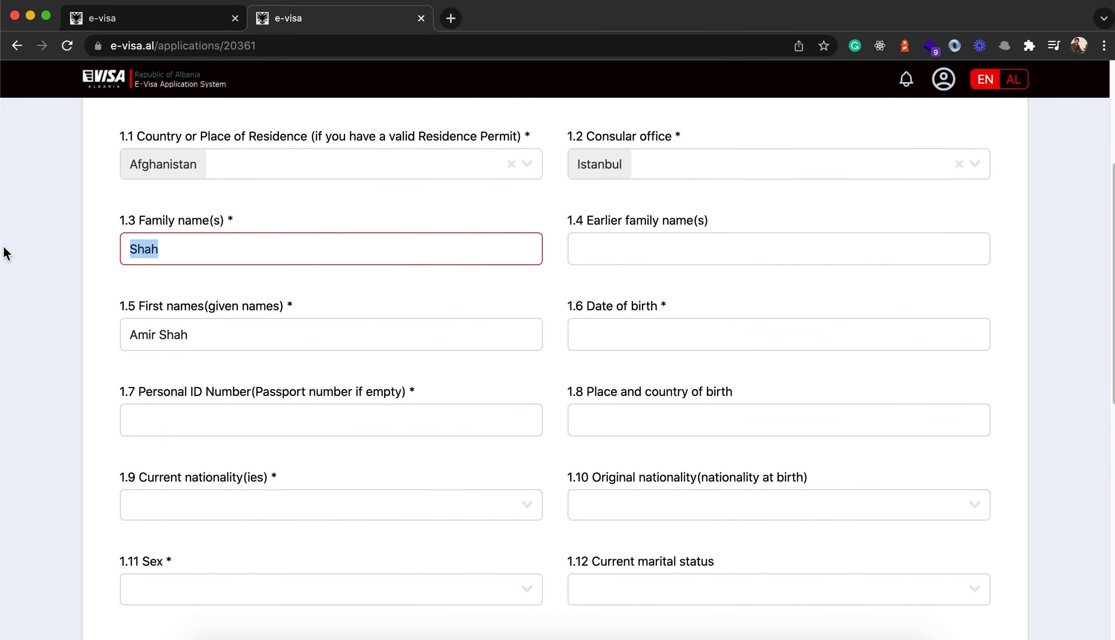
key(Tab)
key(Right)
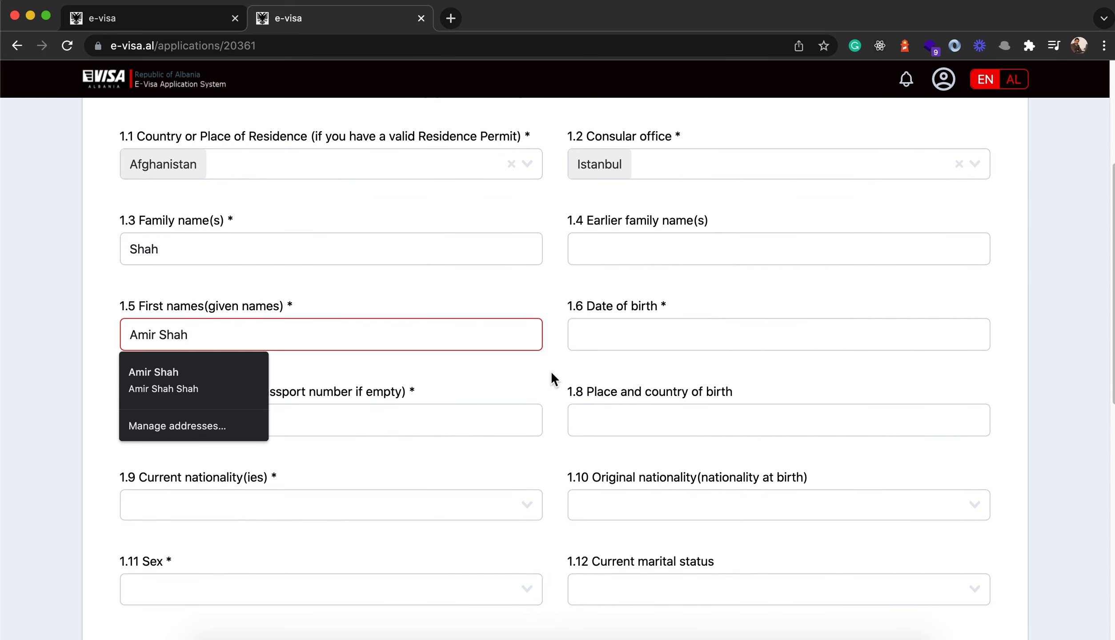
key(Escape)
scroll(574, 362, down, 3)
- Set the date of birth to 5 February 1997 in the calendar
key(Tab)
click(723, 295)
click(723, 294)
click(644, 369)
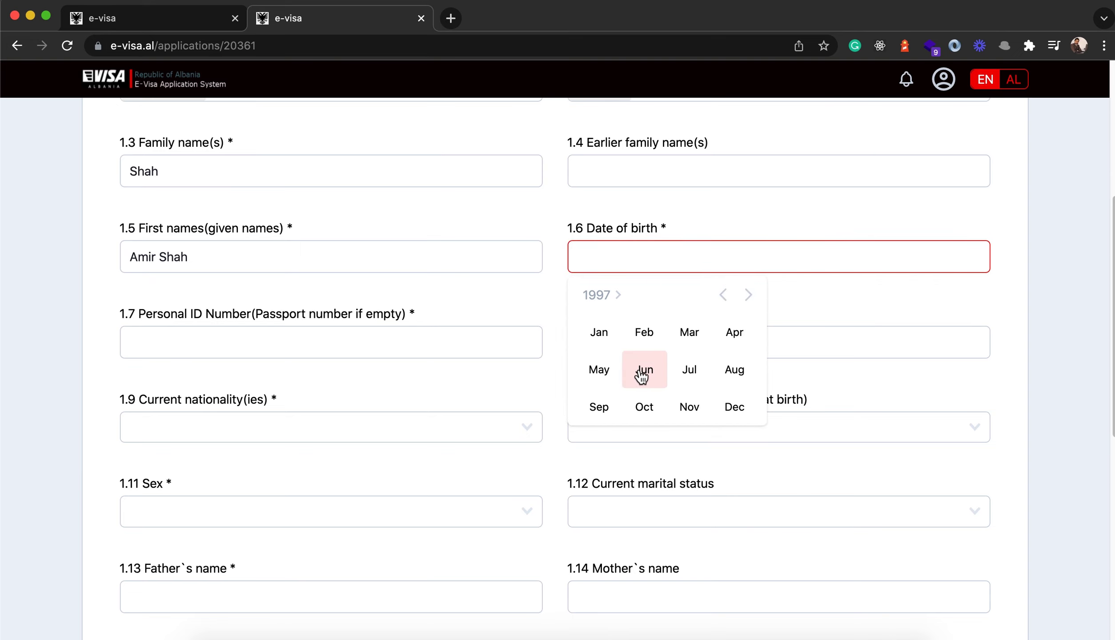
click(645, 338)
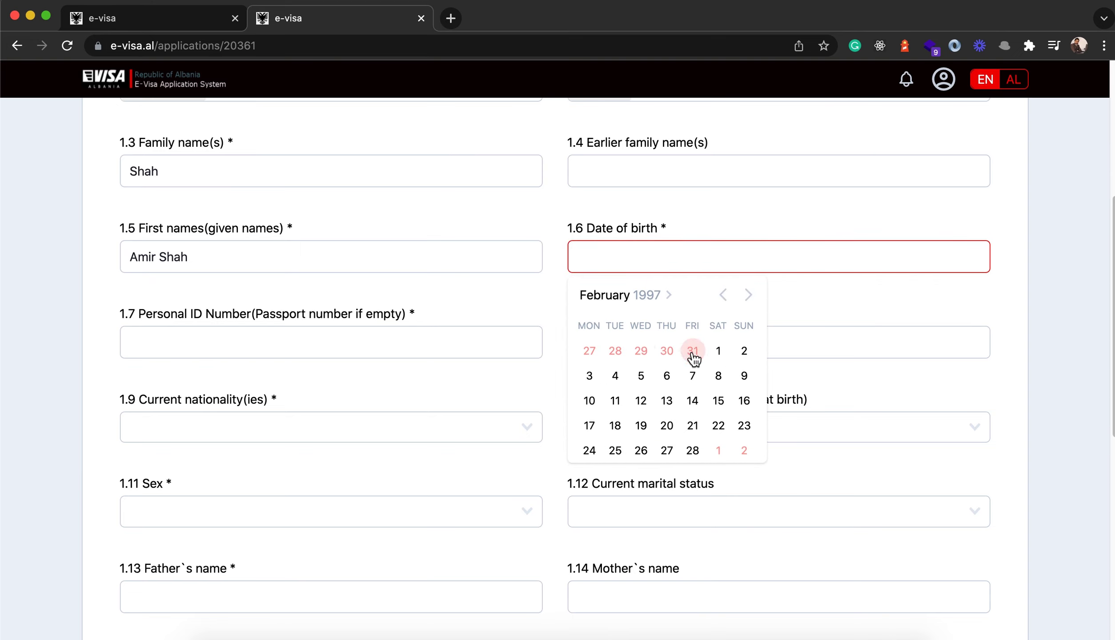
click(648, 388)
- Enter the personal ID number and the place and country of birth
scroll(161, 319, down, 1)
click(160, 316)
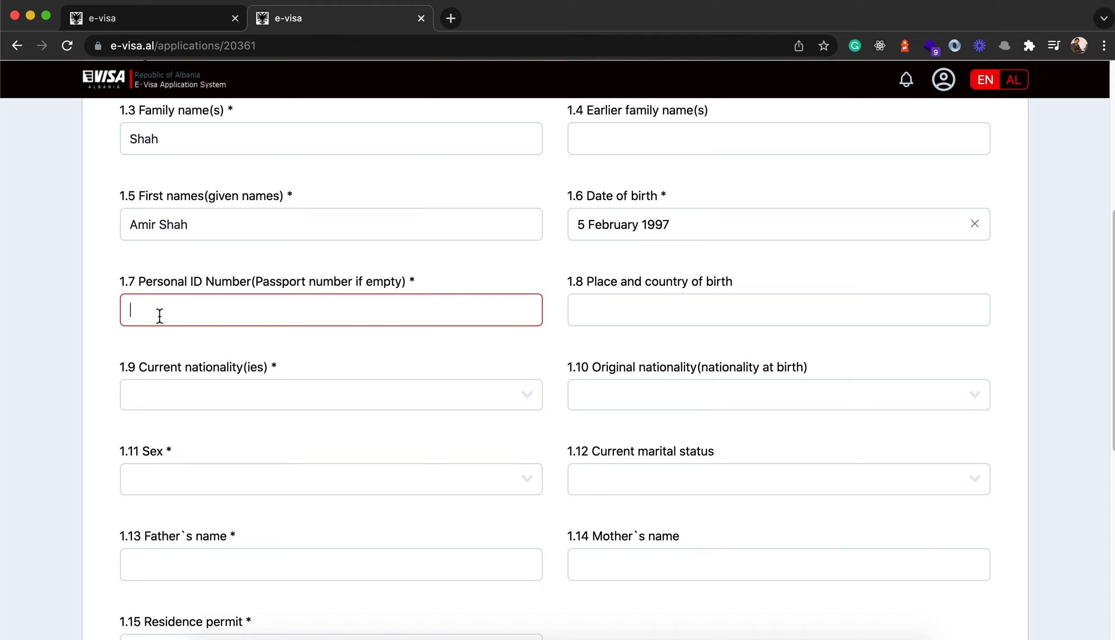
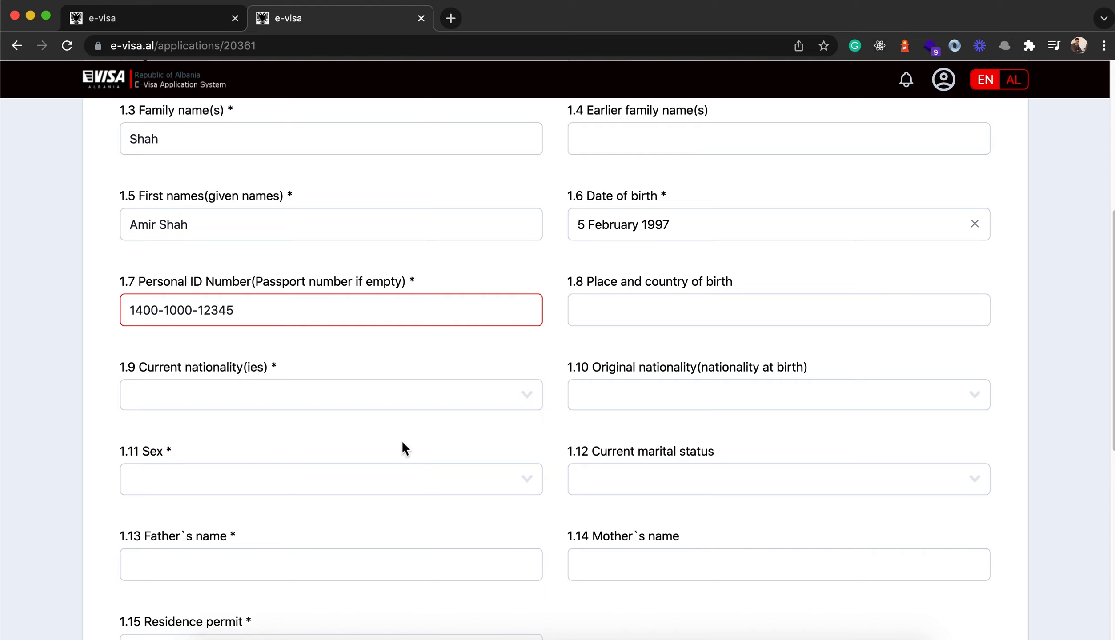
scroll(541, 374, down, 1)
click(615, 307)
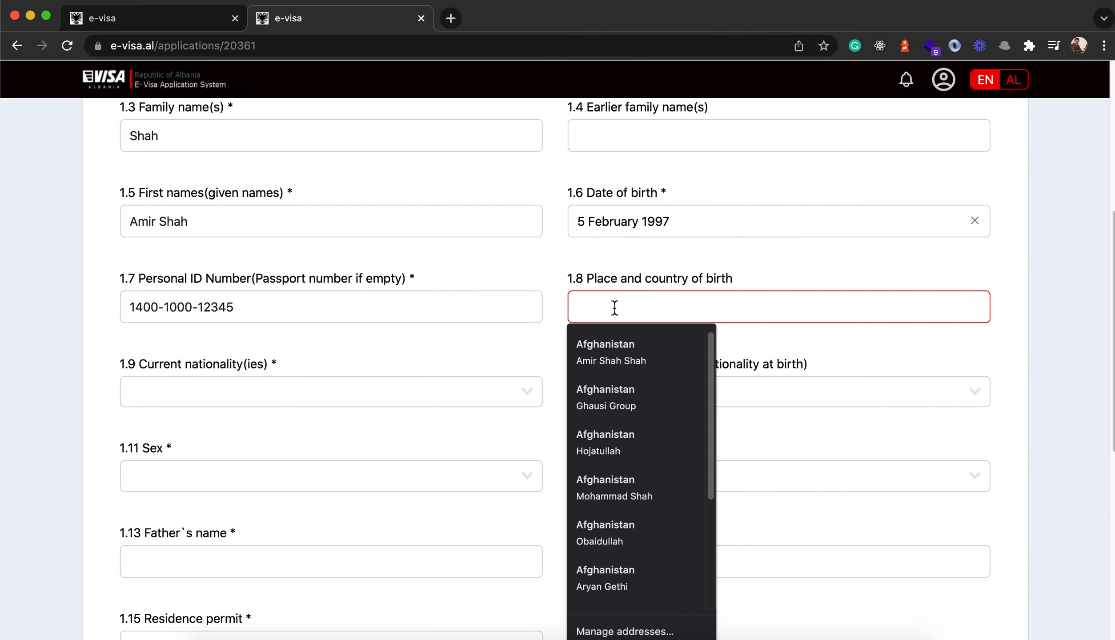
text(Paktika, Afghanistan)
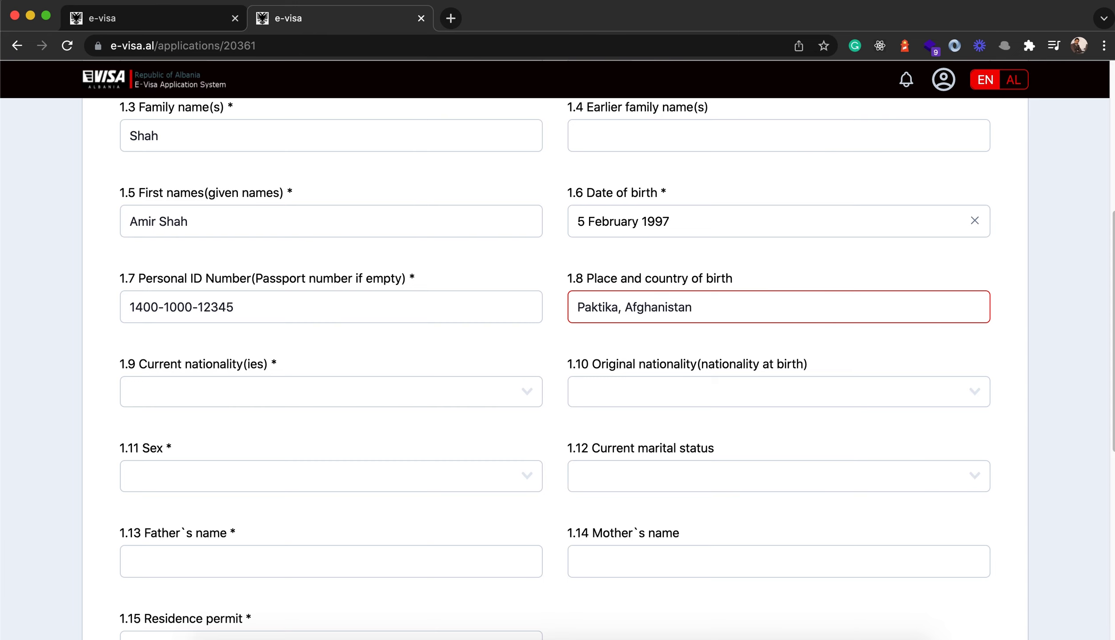
- Set both current and original nationality to Afghanistan
scroll(256, 353, down, 1)
click(163, 373)
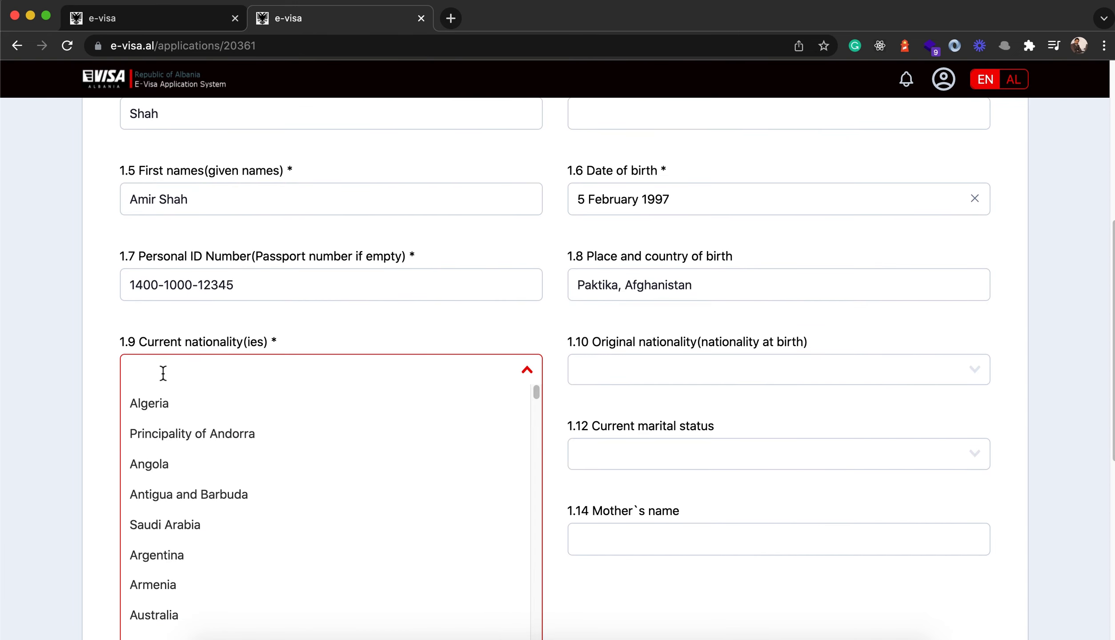
text(af)
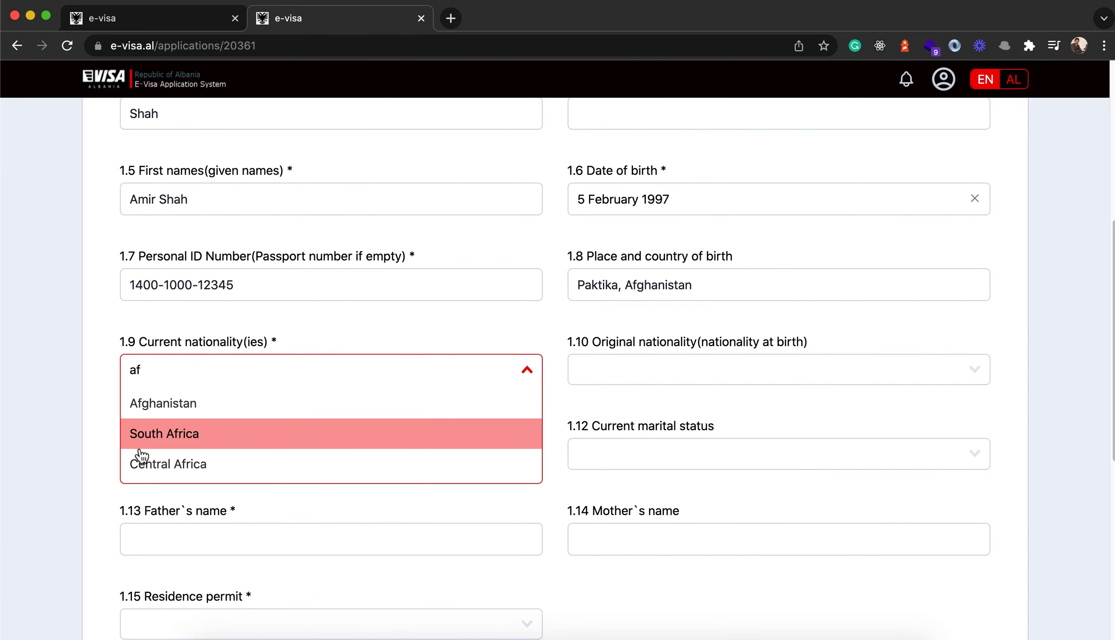
click(149, 401)
click(638, 374)
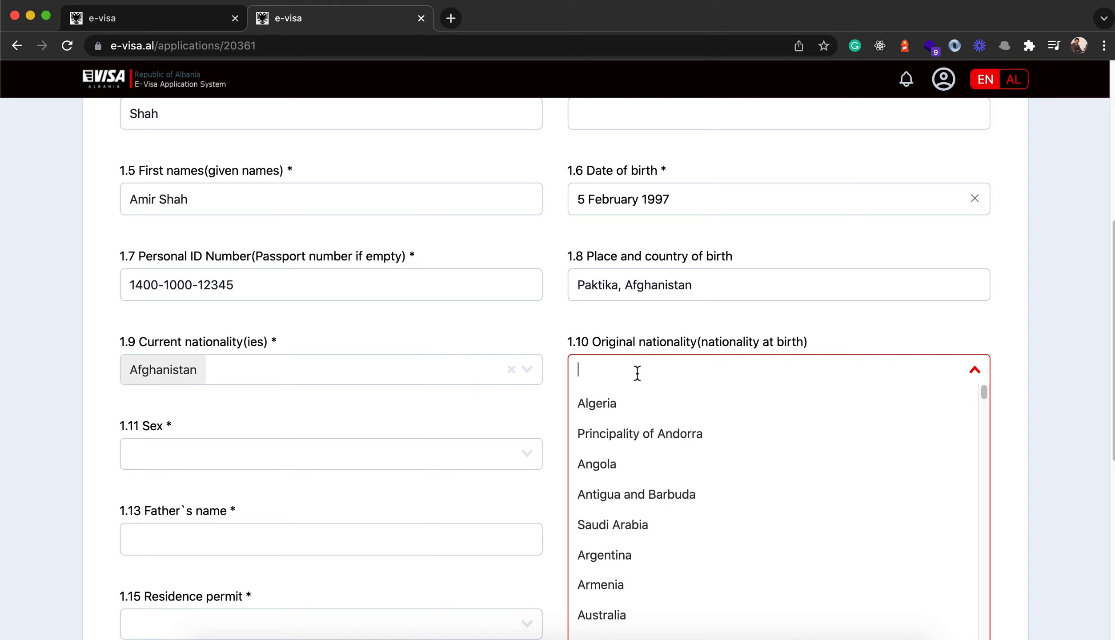
text(Afgh)
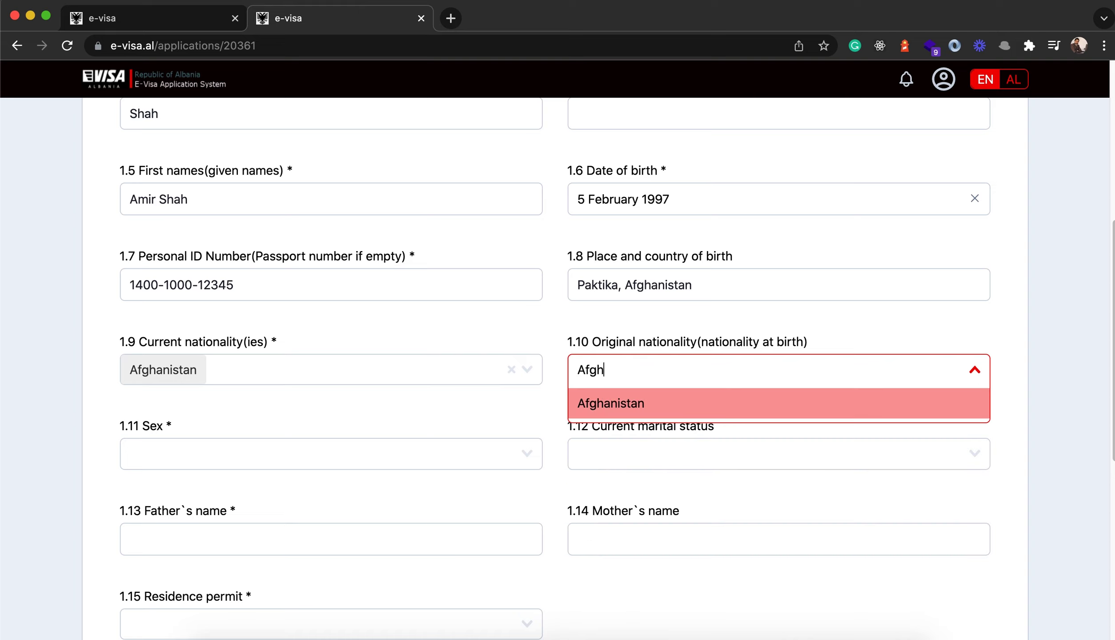
click(620, 405)
- Set sex to Male and marital status to Married
scroll(513, 362, down, 3)
click(489, 336)
click(167, 366)
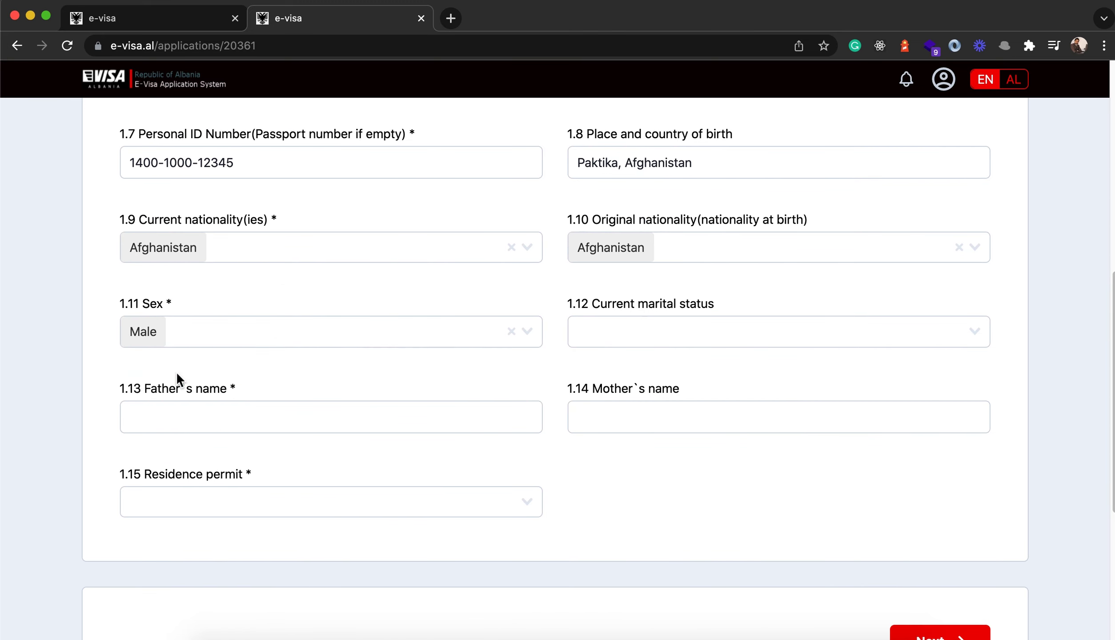
click(608, 330)
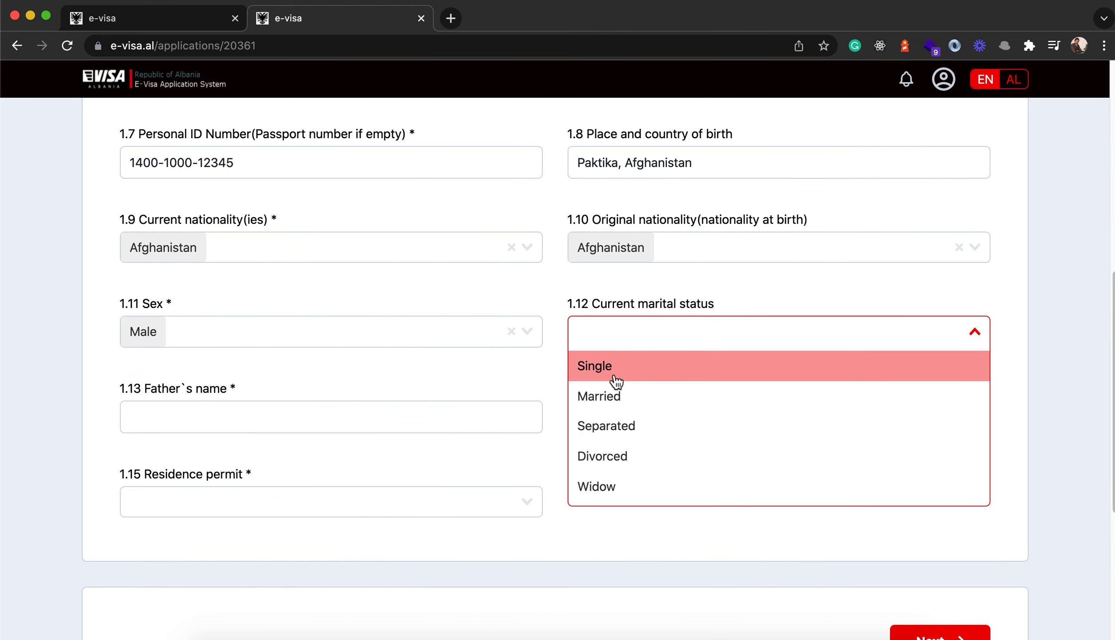
click(599, 397)
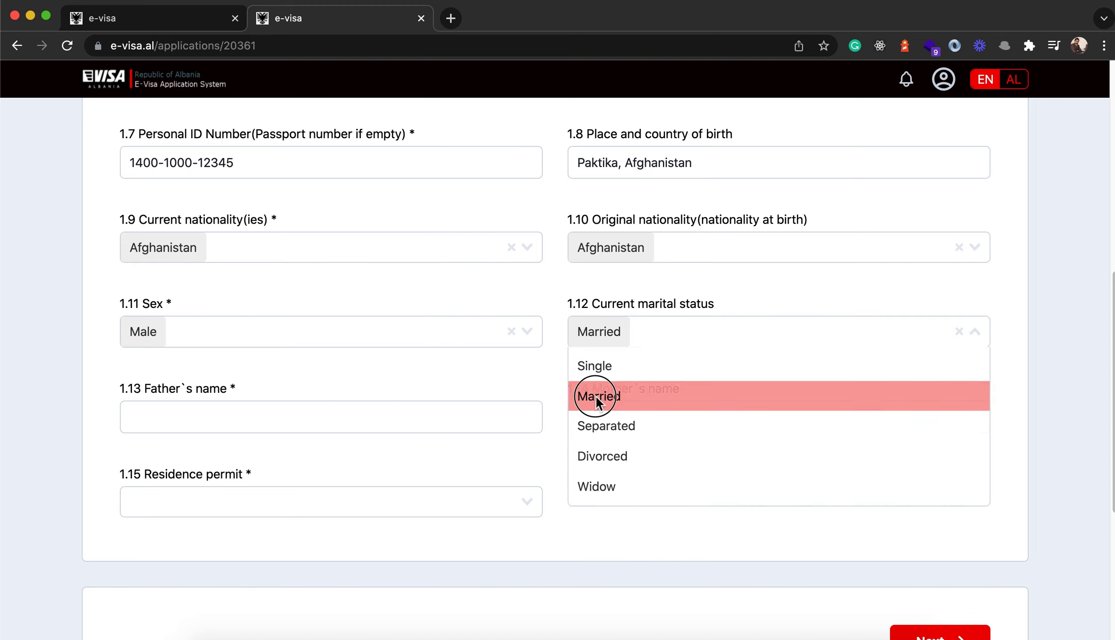
- Enter the father's and mother's names
scroll(458, 382, down, 1)
click(141, 385)
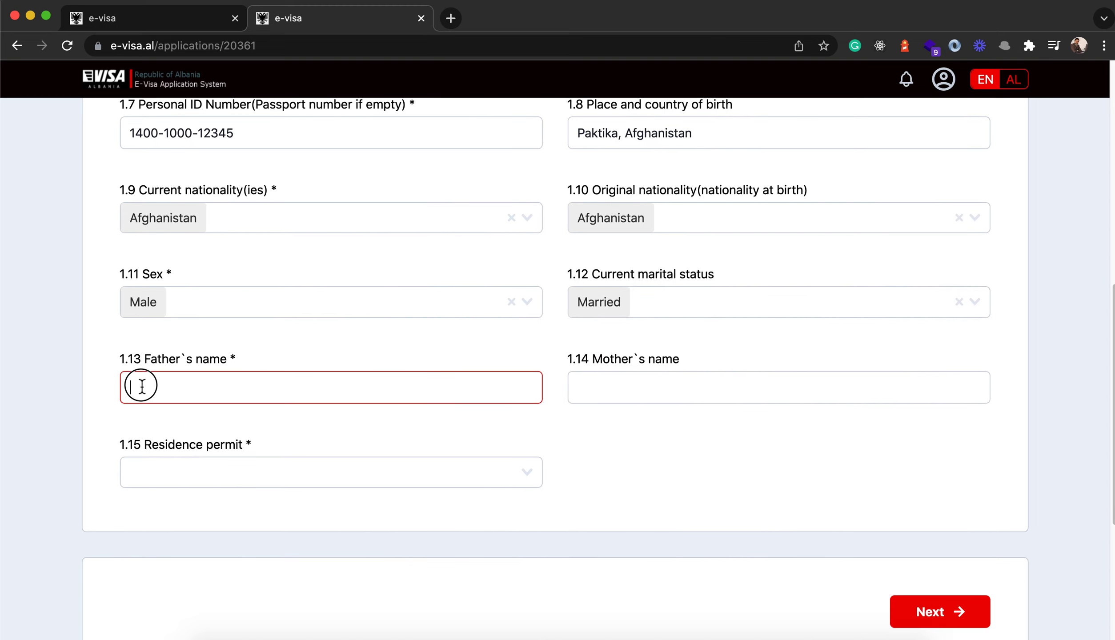
click(578, 387)
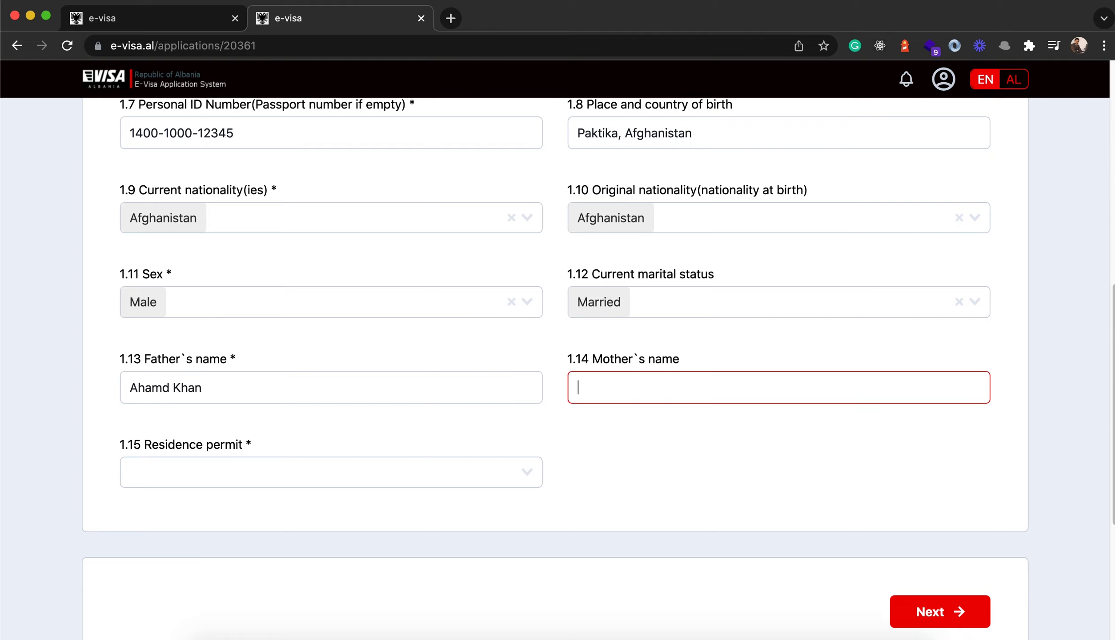
- Answer Yes for 1.15 Residence permit and continue to passport information
scroll(481, 478, down, 5)
click(317, 338)
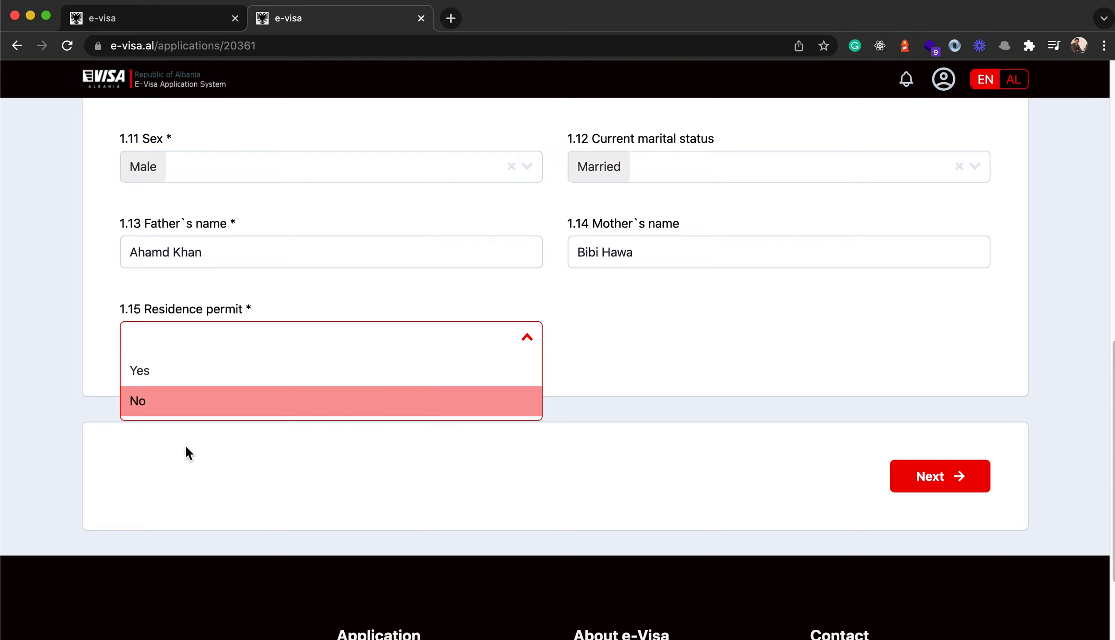
click(181, 373)
click(936, 480)
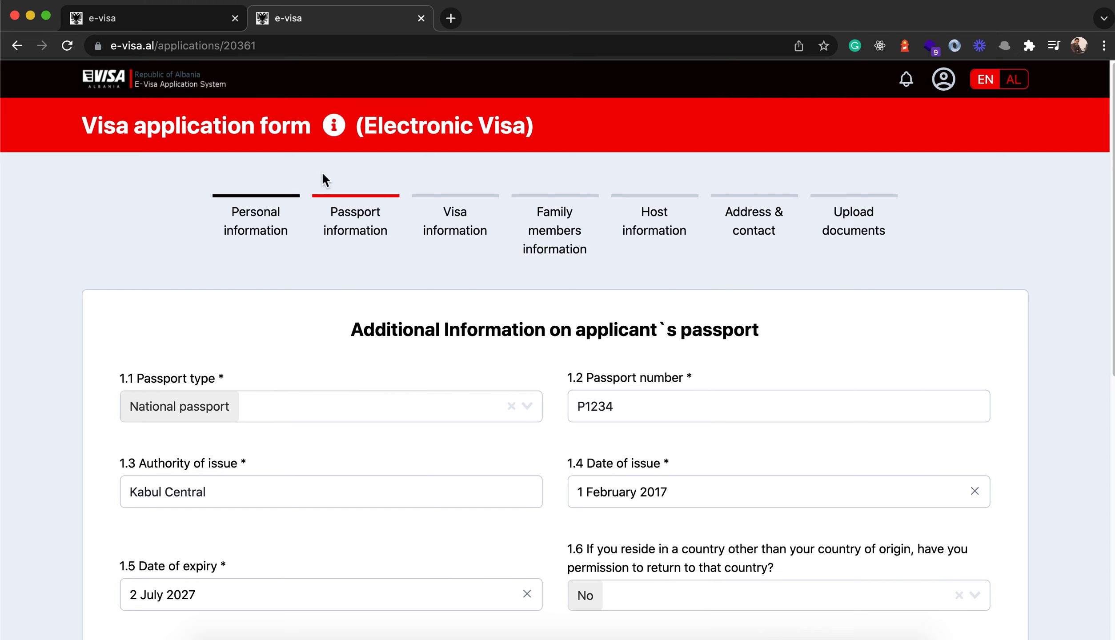
- Open the 1.1 Passport type dropdown on the passport information step
scroll(400, 334, down, 2)
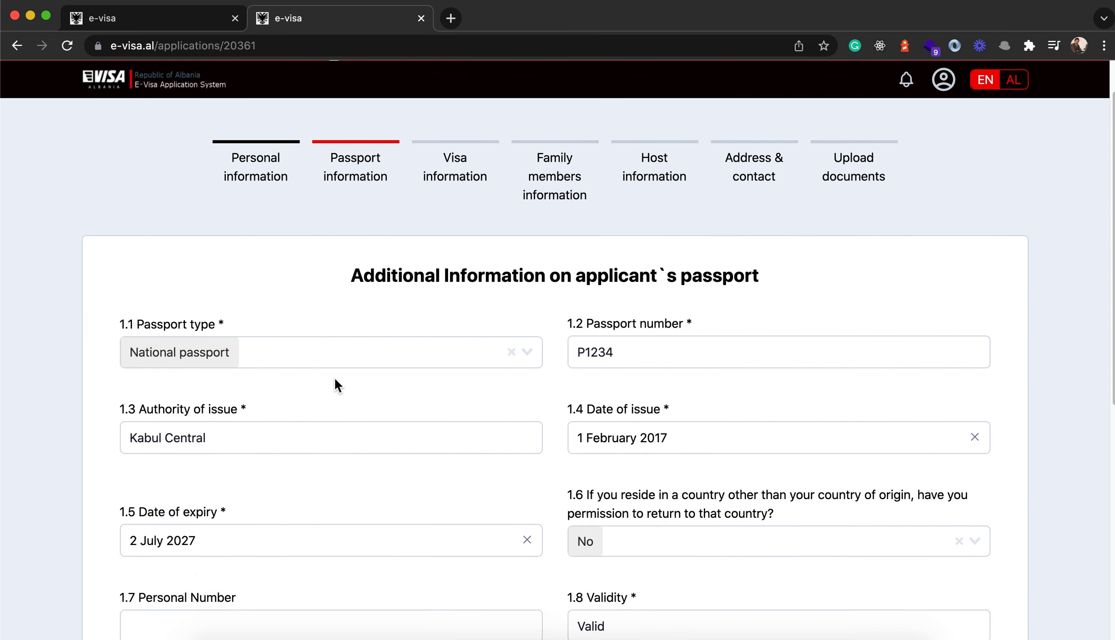
click(170, 319)
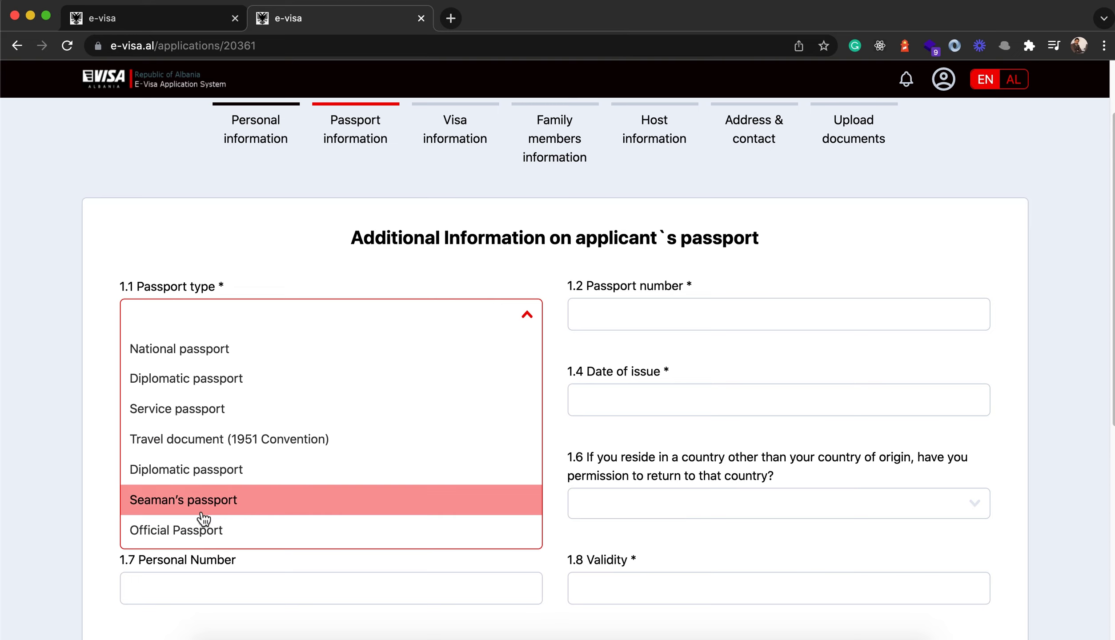
- Choose National passport, enter the passport number, and set issuing authority to 'Kabul Central Passport Department MOI'
click(177, 349)
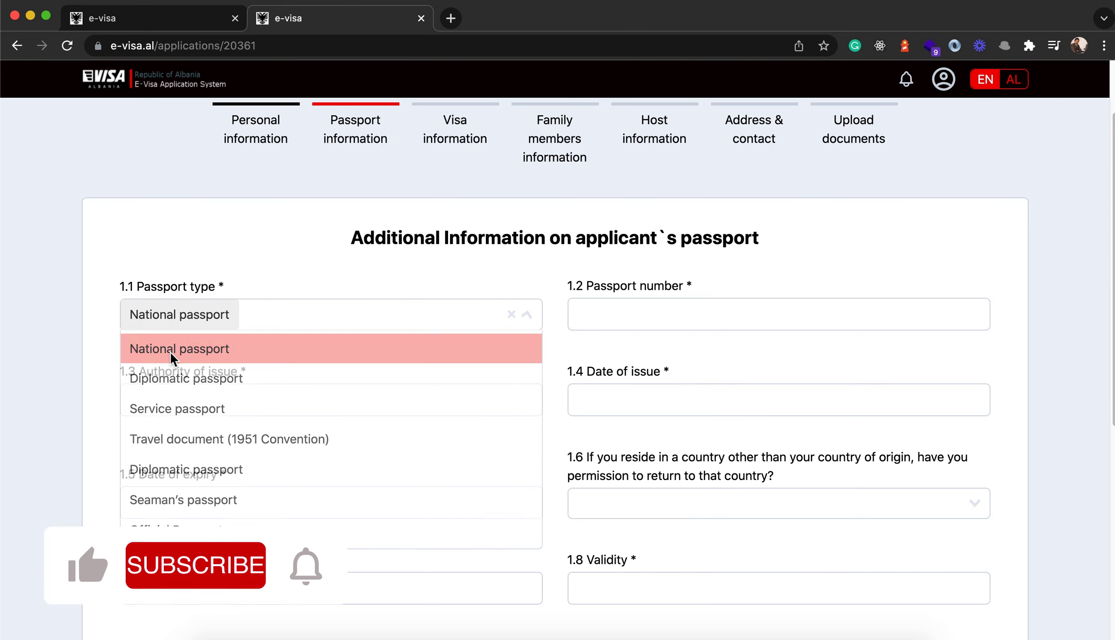
click(575, 317)
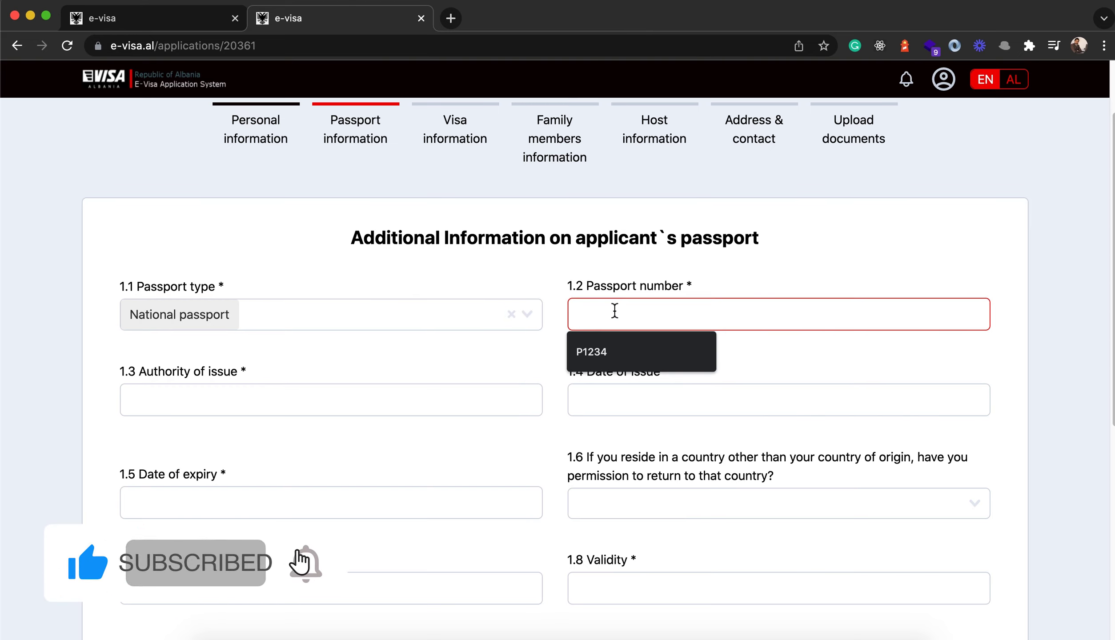
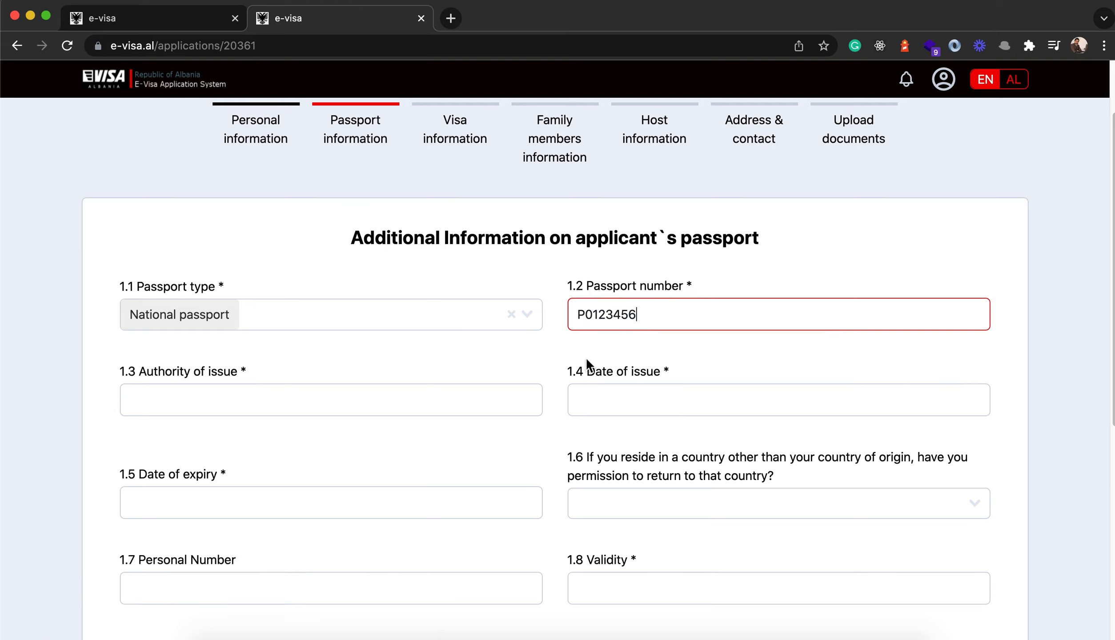
double_click(680, 321)
click(551, 372)
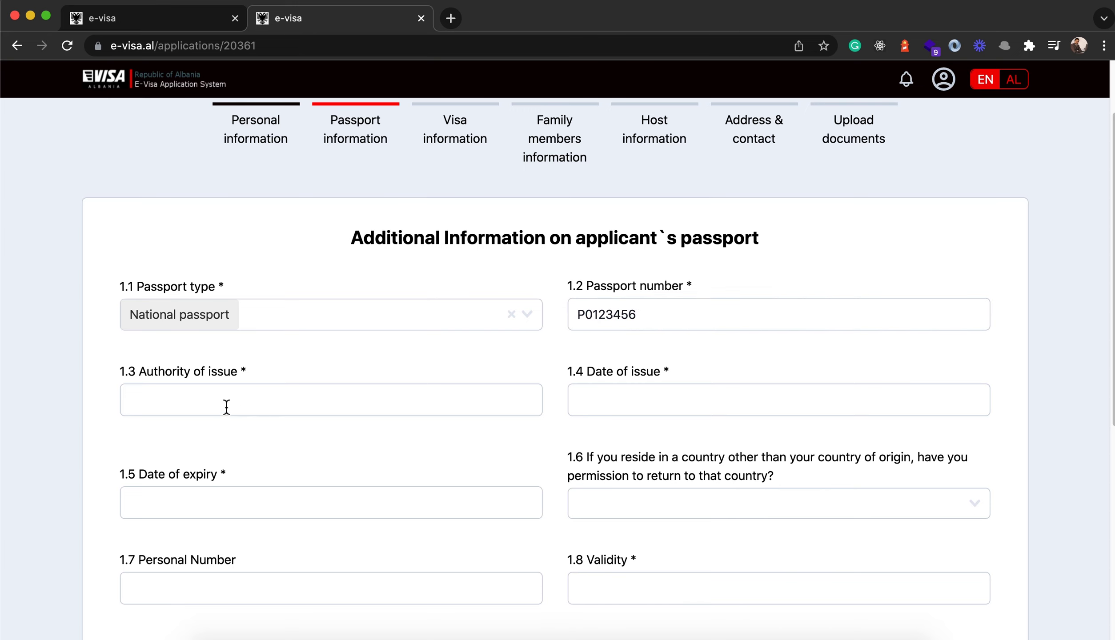
scroll(209, 397, down, 1)
scroll(210, 397, down, 2)
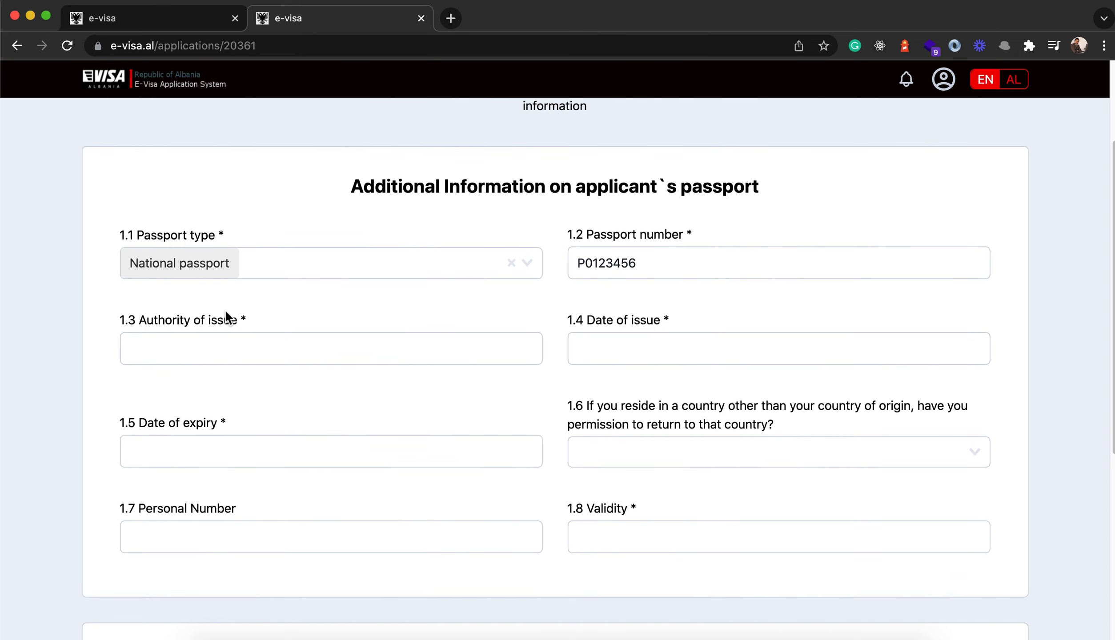
click(172, 349)
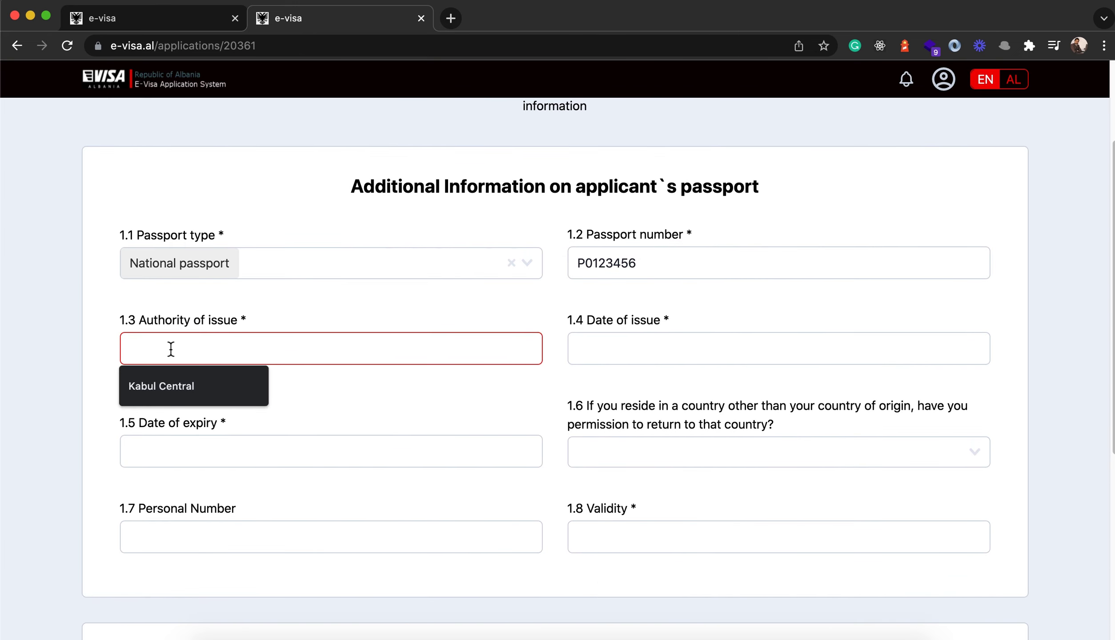
text(Kabul Central Passport Department)
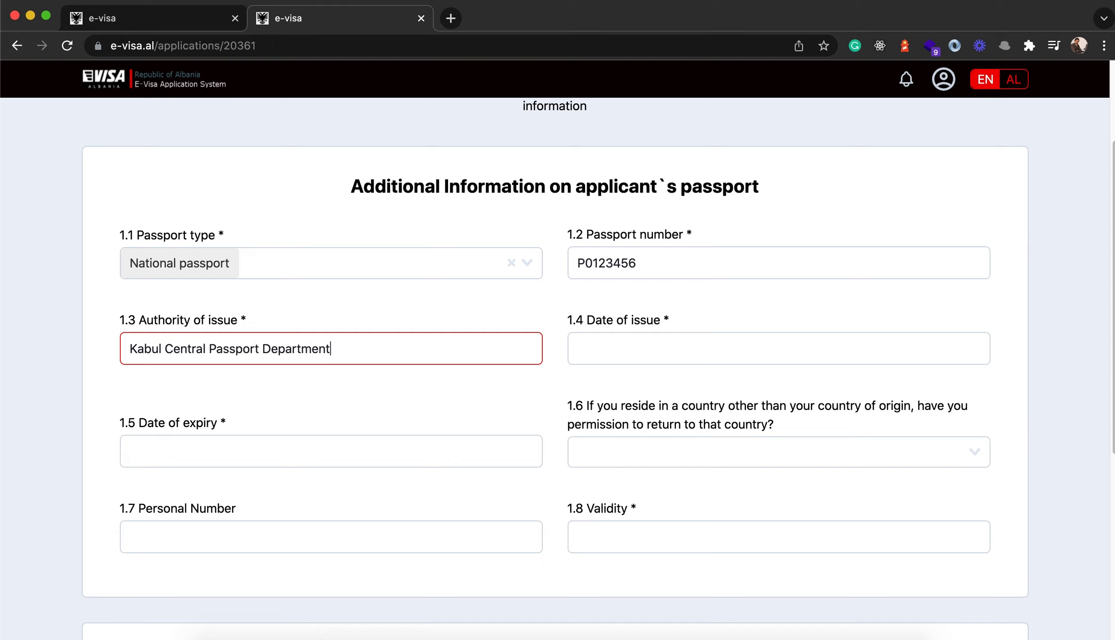
text( MOI)
- Set the passport issue date to 7 February 2019 and expiry date to 3 July 2026
click(602, 355)
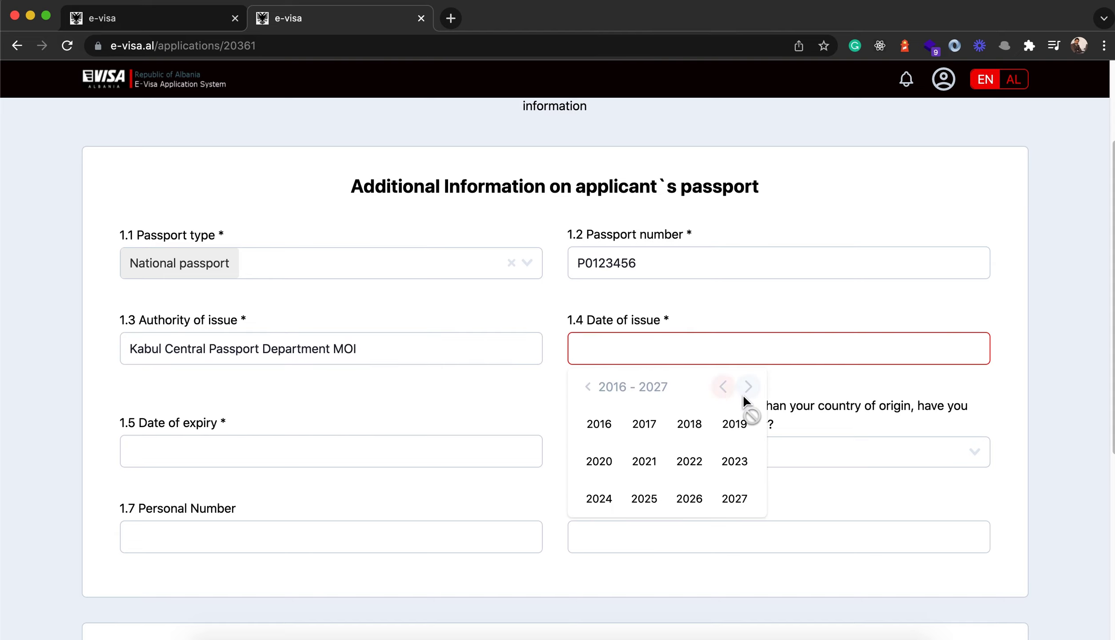
click(738, 433)
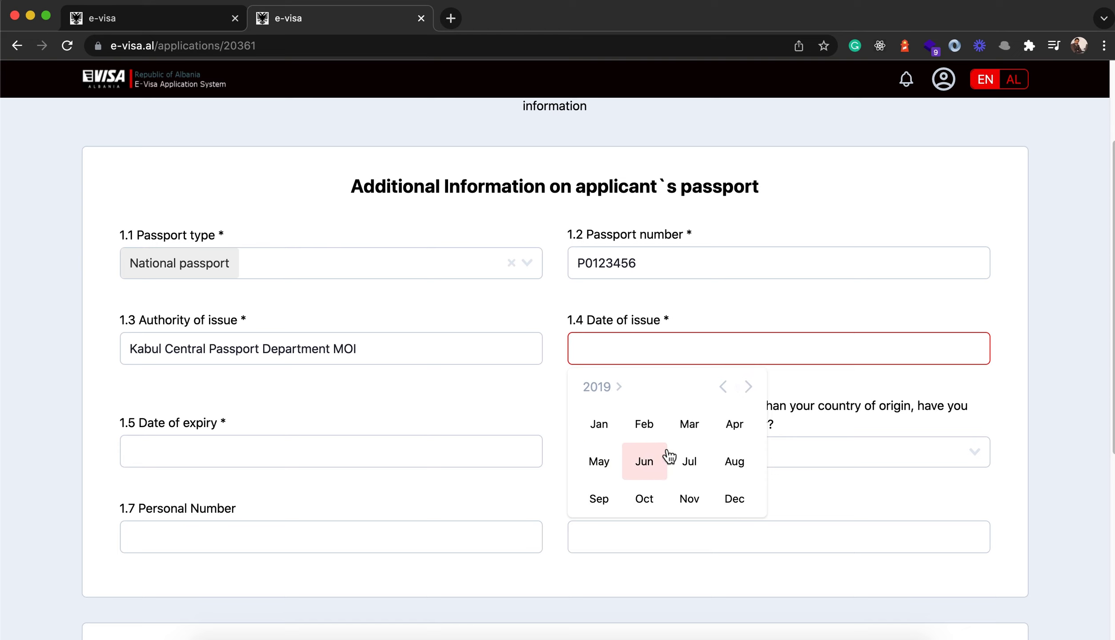
click(644, 423)
click(667, 467)
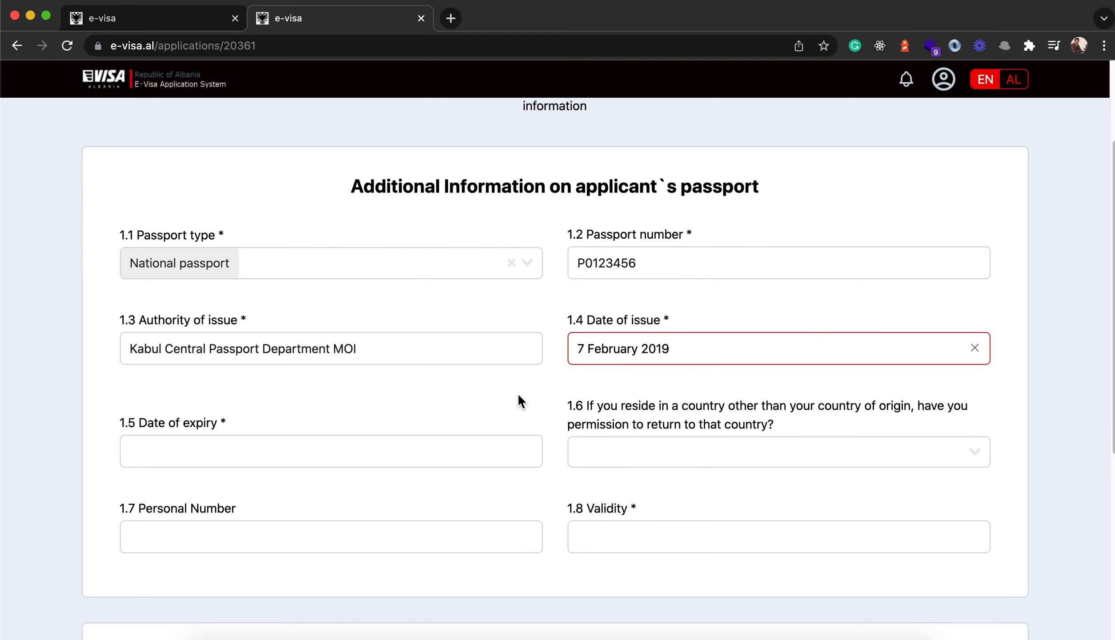
click(166, 452)
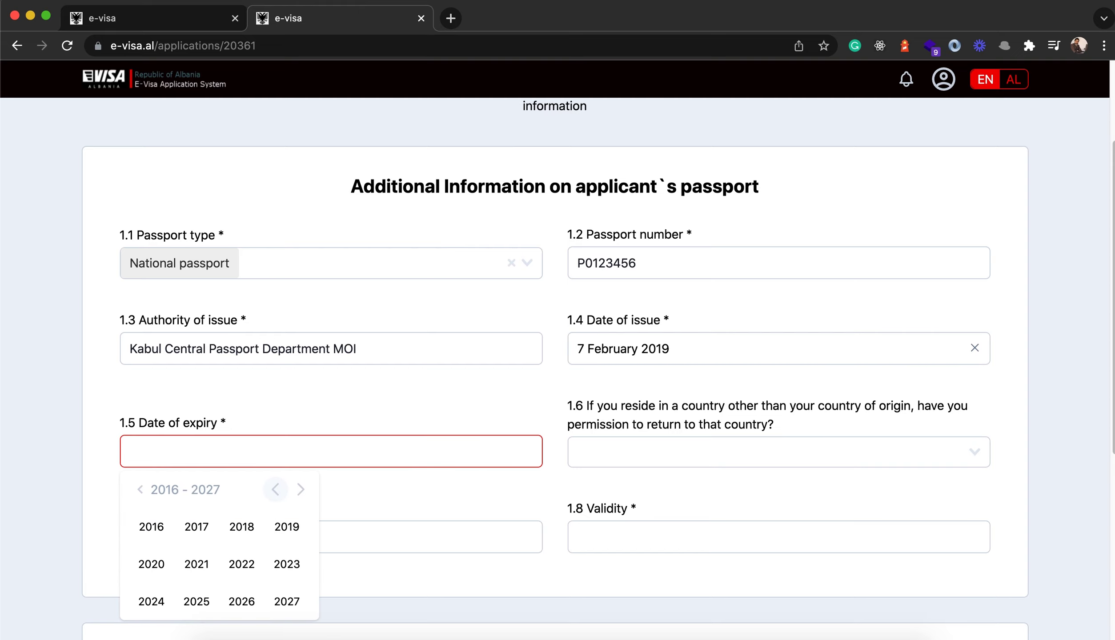
click(241, 602)
click(242, 564)
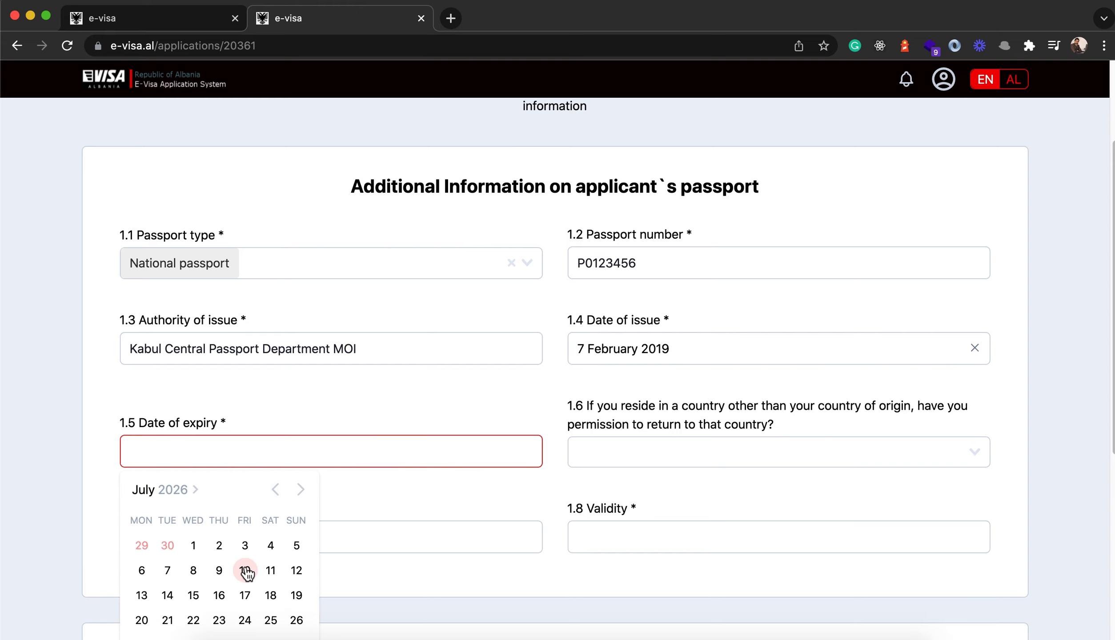
click(244, 545)
- Answer No to return permission, mark the passport Valid, and proceed to visa information
scroll(618, 440, down, 2)
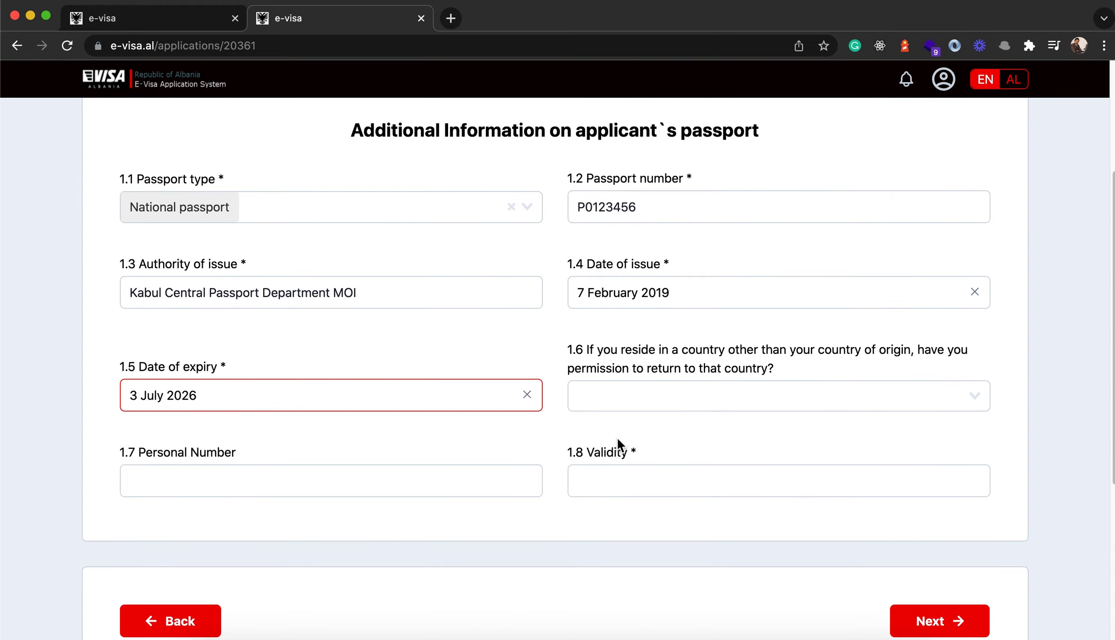
click(720, 405)
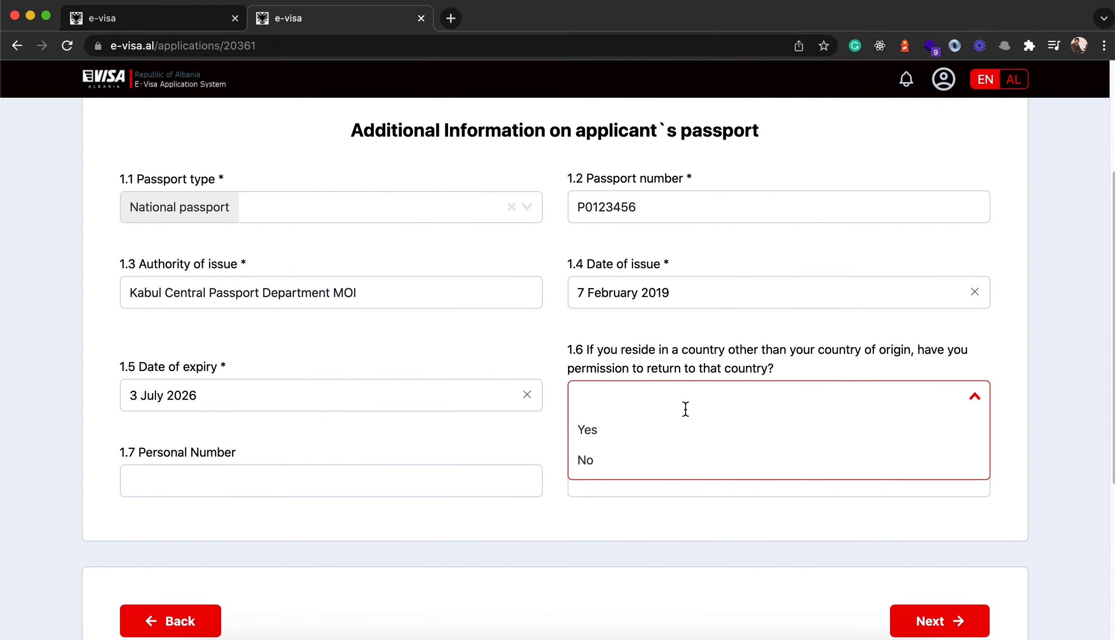
click(608, 458)
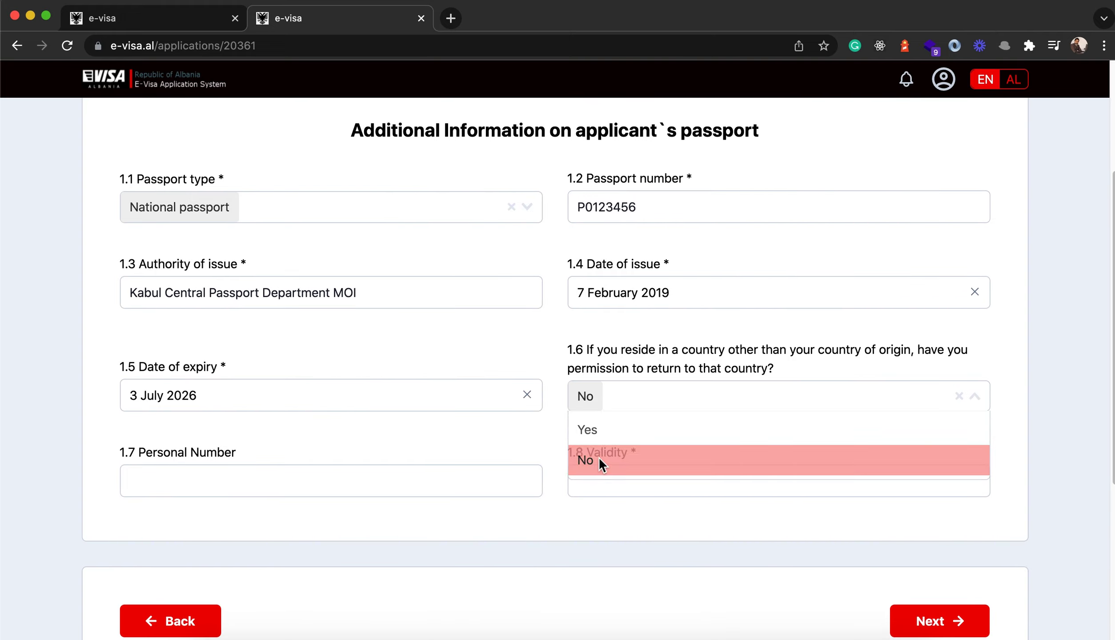
scroll(524, 427, down, 2)
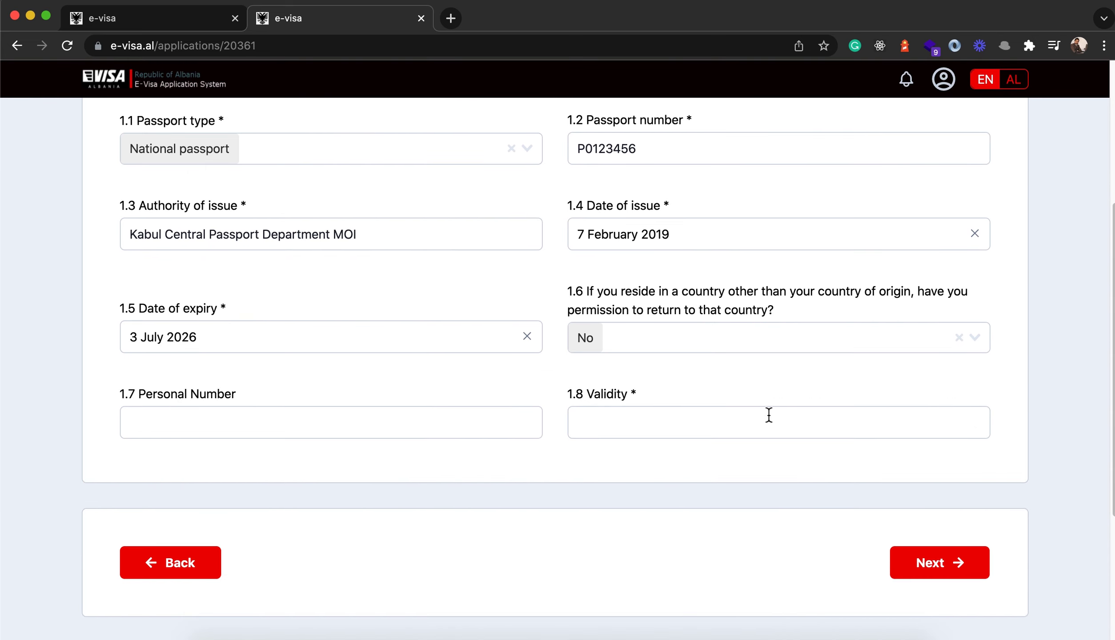
click(603, 429)
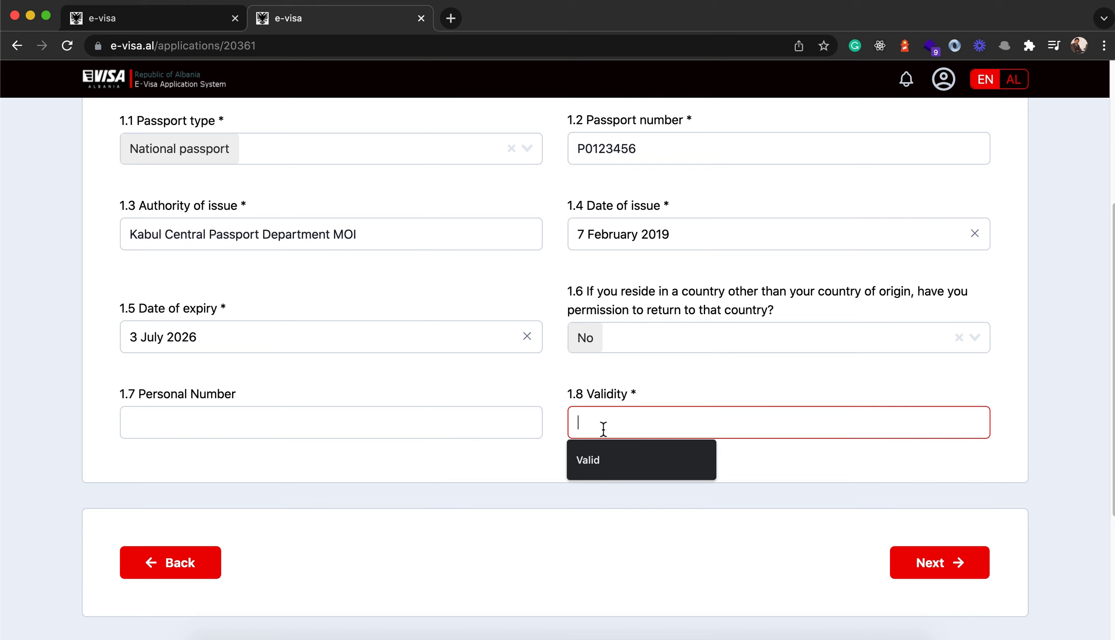
click(622, 463)
scroll(538, 458, down, 1)
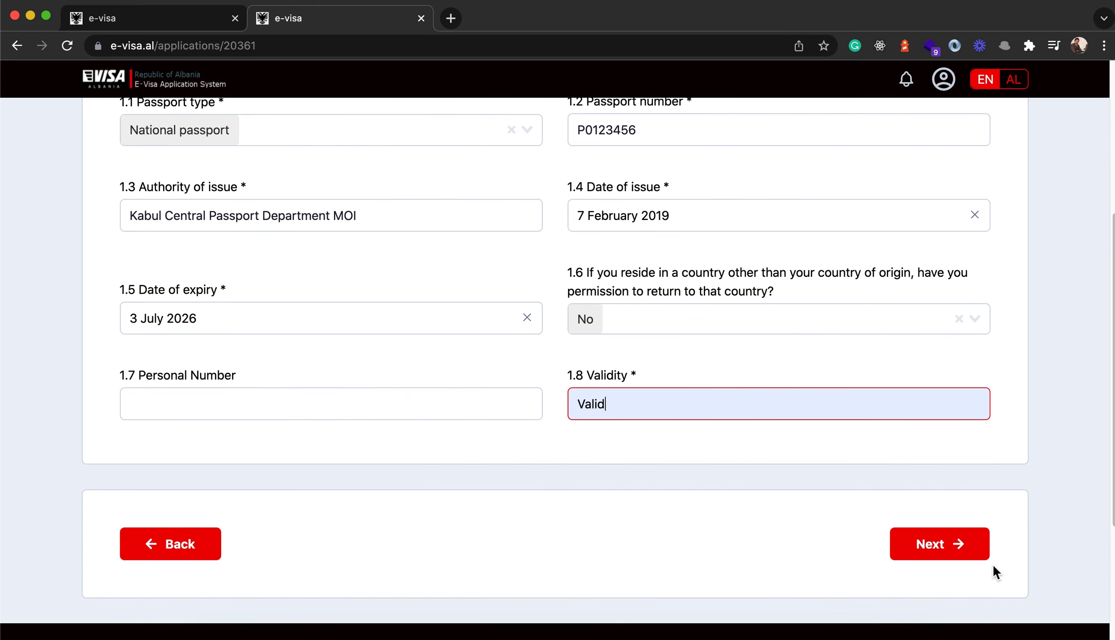
click(933, 551)
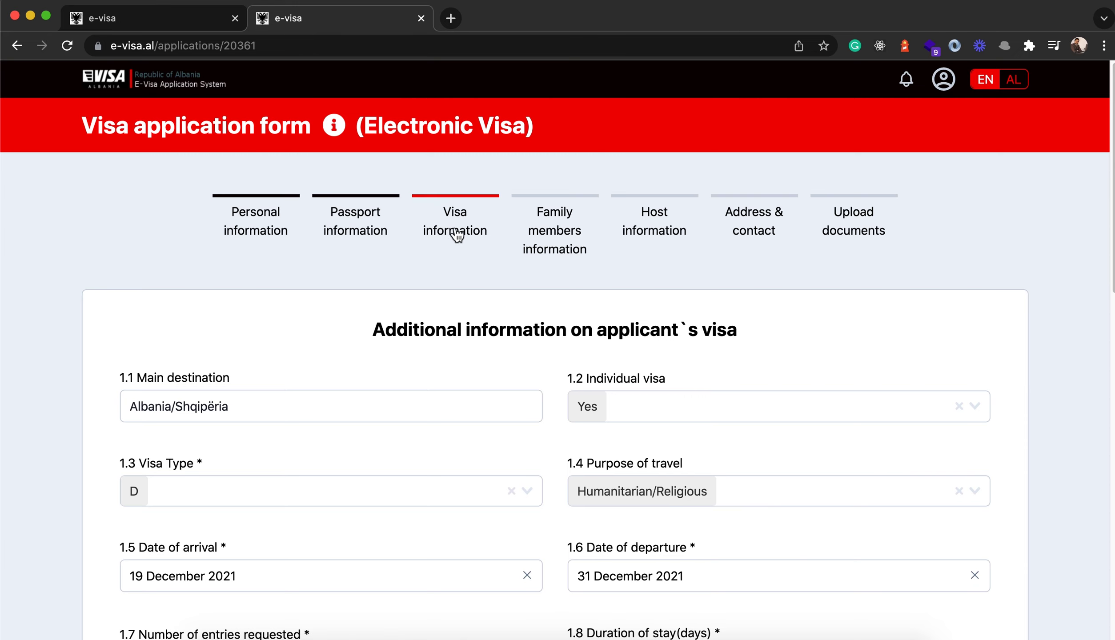
- Keep Albania/Shqipëria as main destination and answer Yes to 1.2 Individual visa
scroll(275, 302, down, 1)
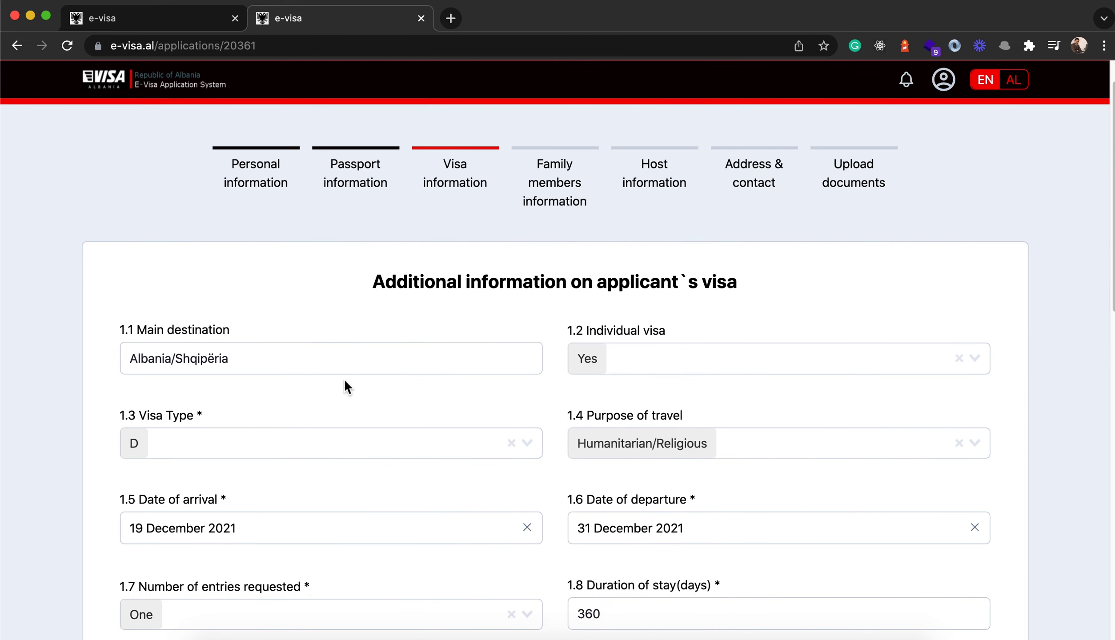
scroll(559, 332, down, 2)
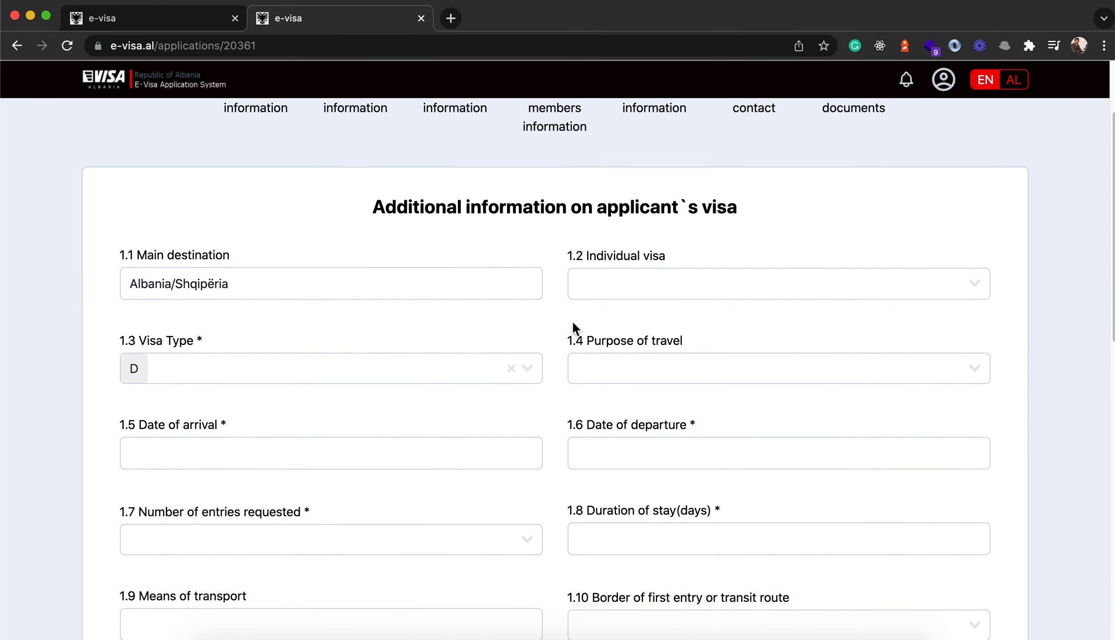
click(259, 289)
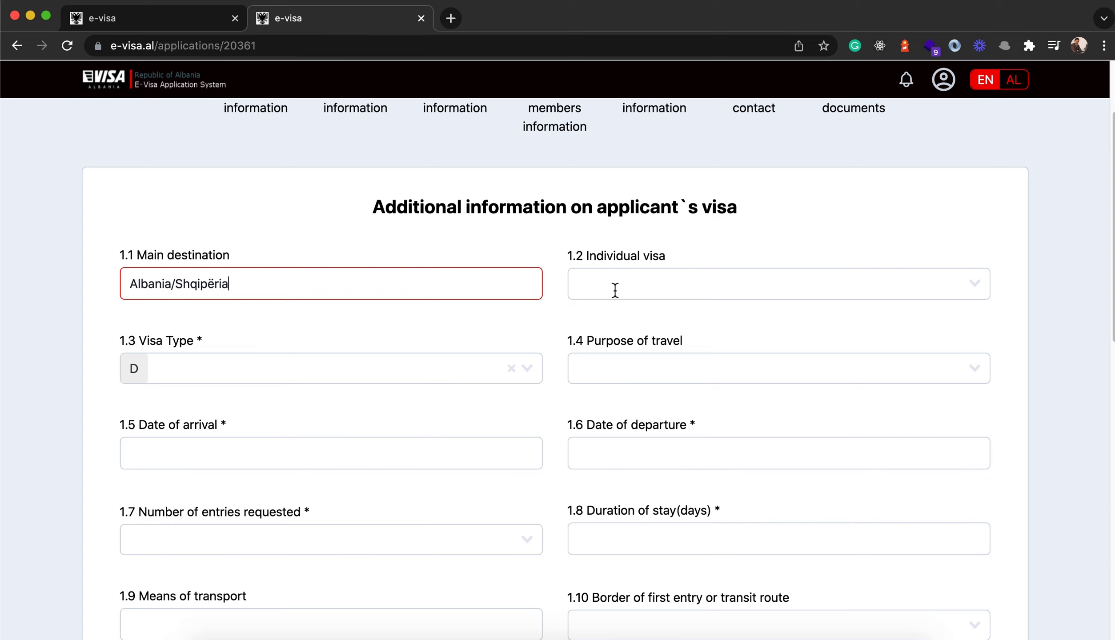
click(691, 317)
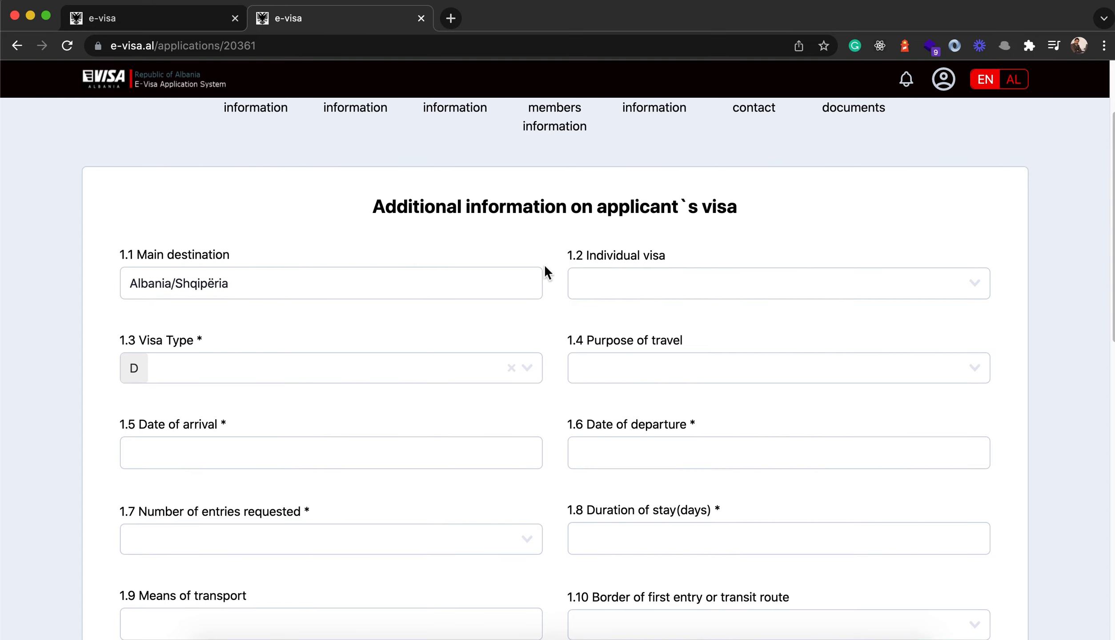
click(654, 290)
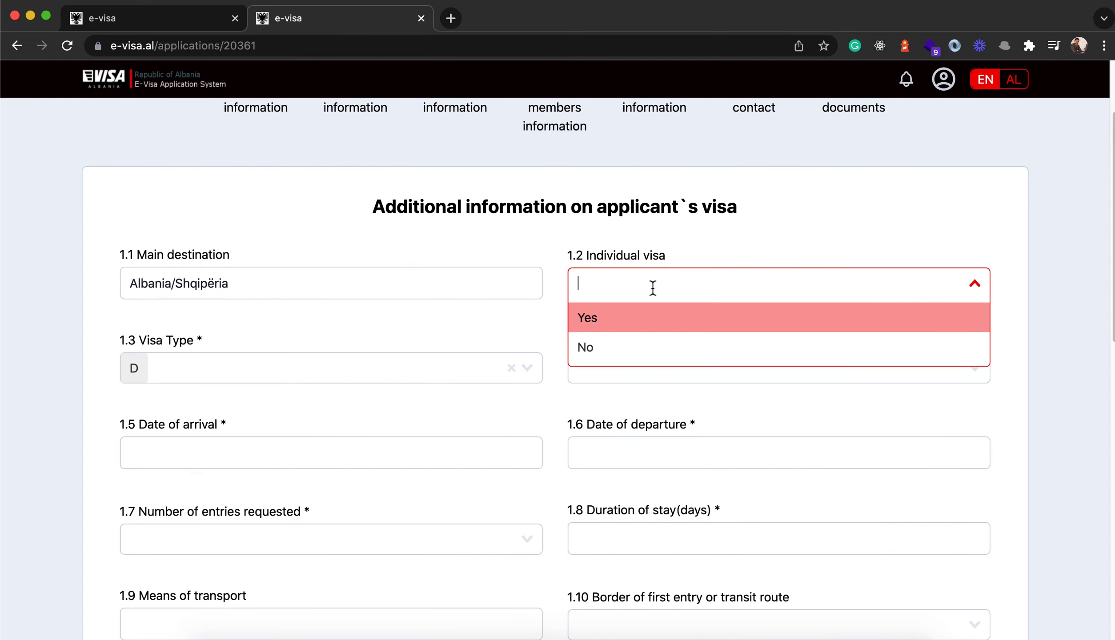
click(598, 319)
scroll(519, 325, down, 3)
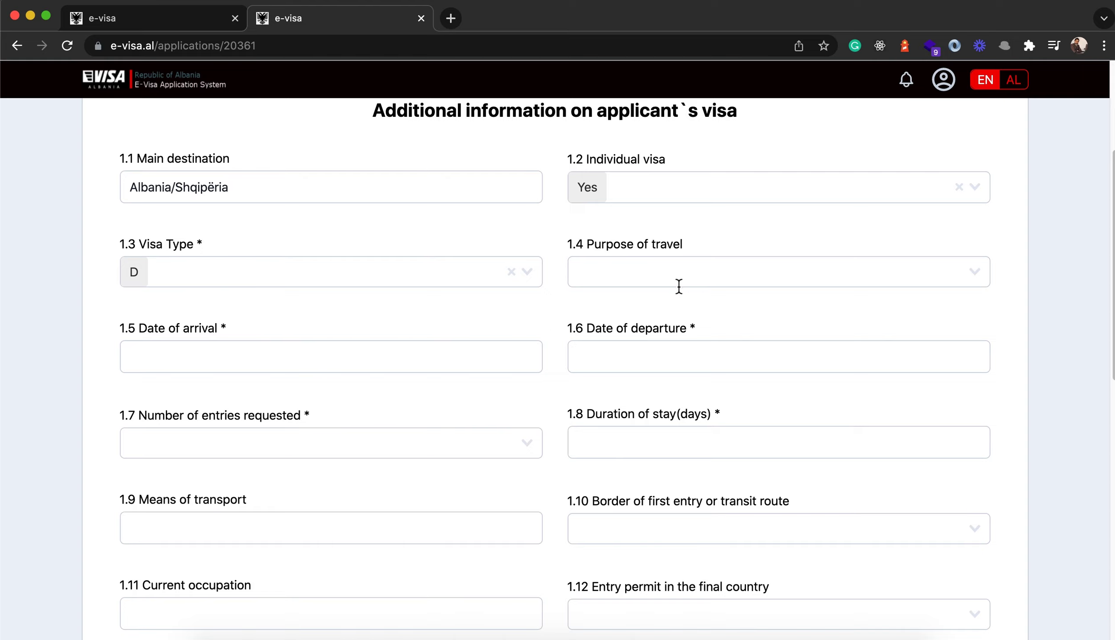
- Choose Humanitarian/Religious purpose, arriving 5 December 2021 and departing 12 December 2021
click(613, 276)
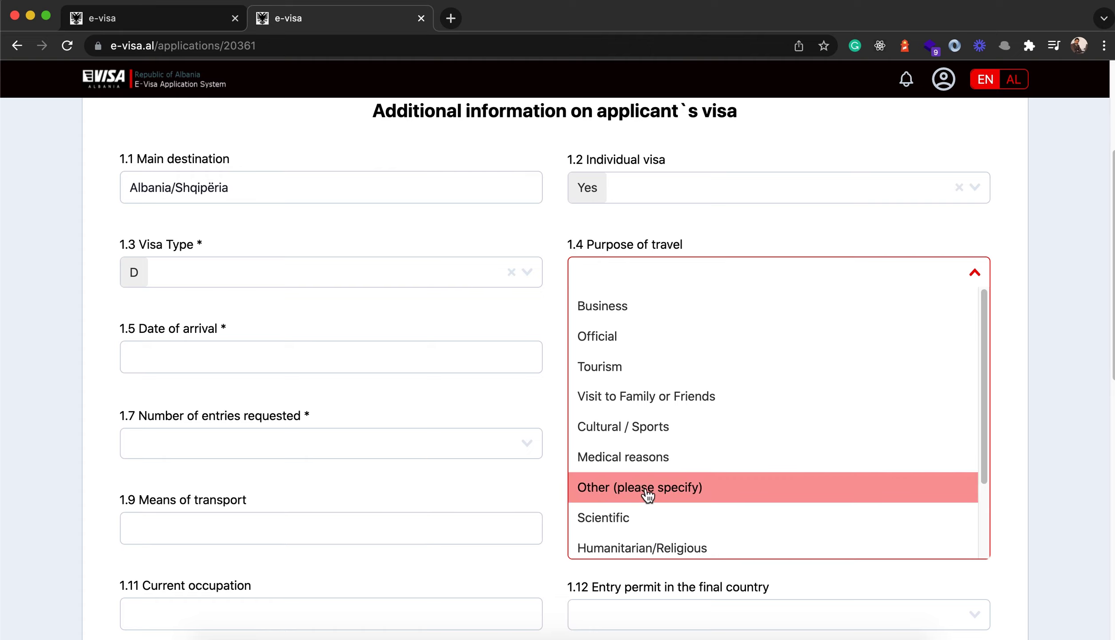
scroll(641, 489, down, 3)
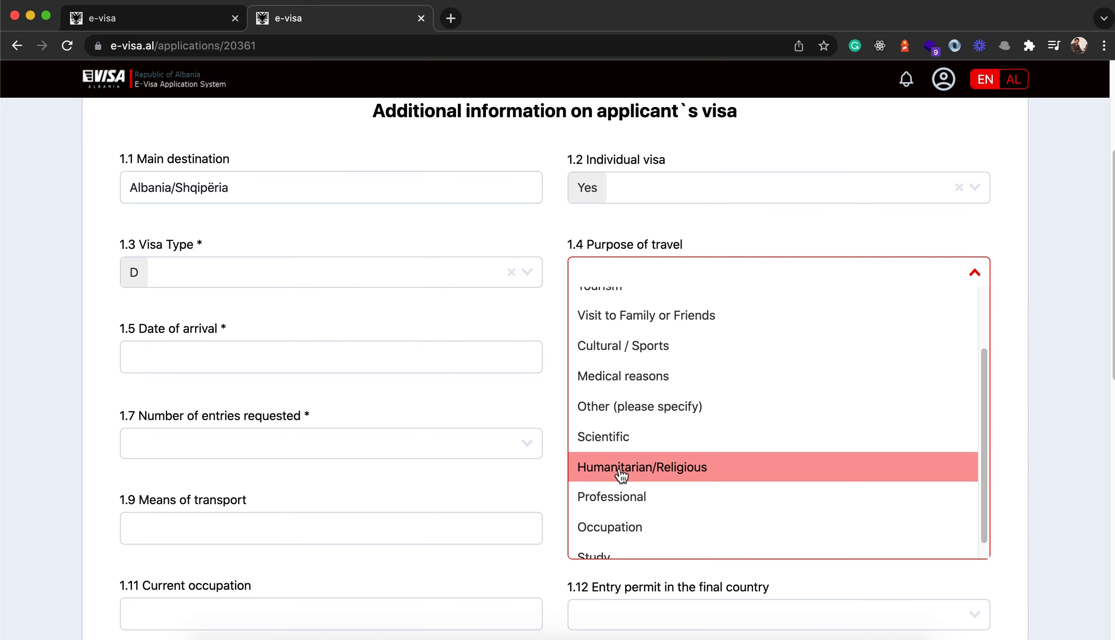
click(635, 474)
scroll(161, 361, down, 1)
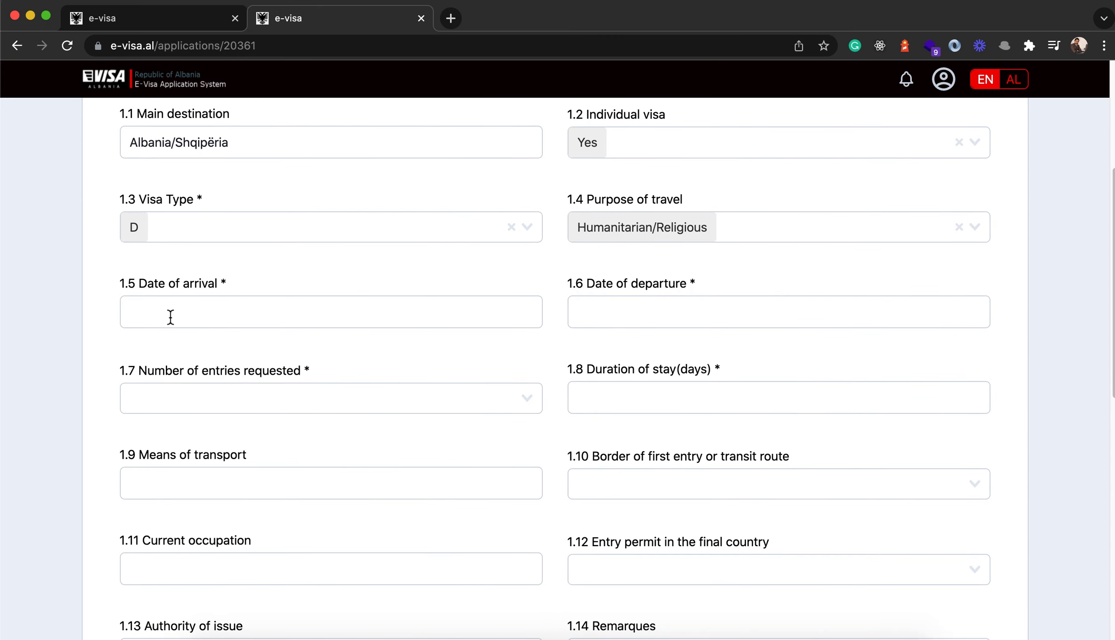
click(164, 314)
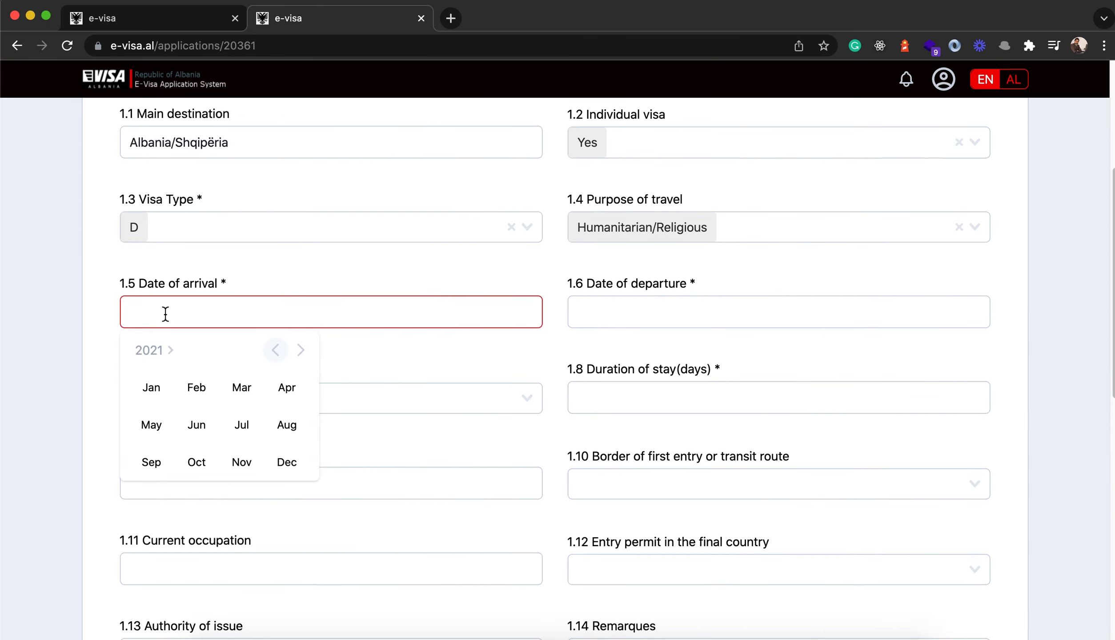
click(289, 467)
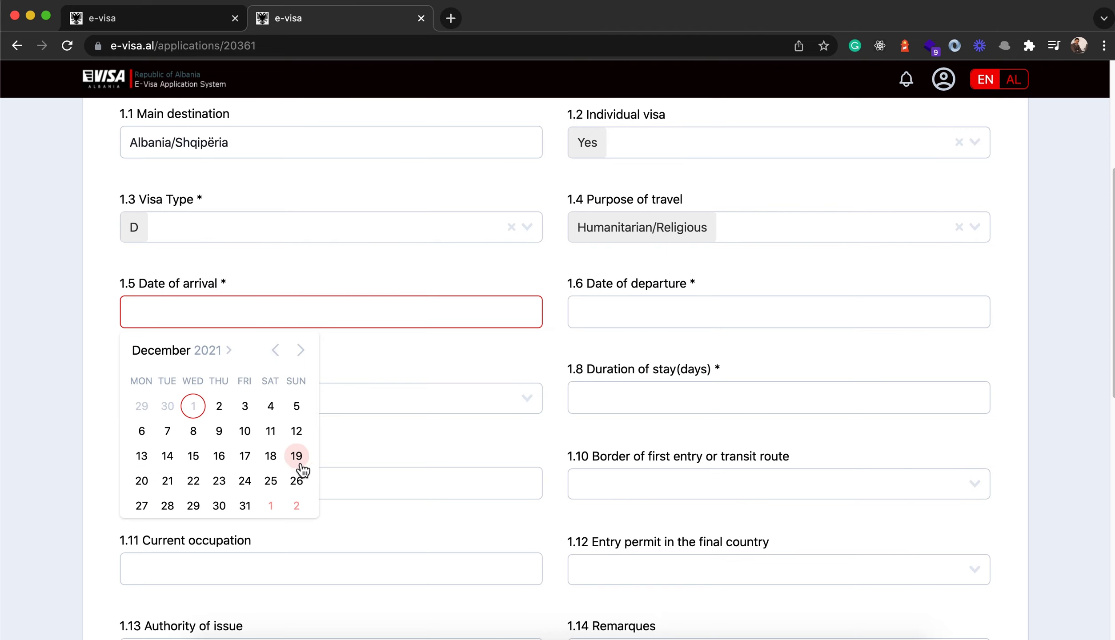
click(295, 407)
click(588, 309)
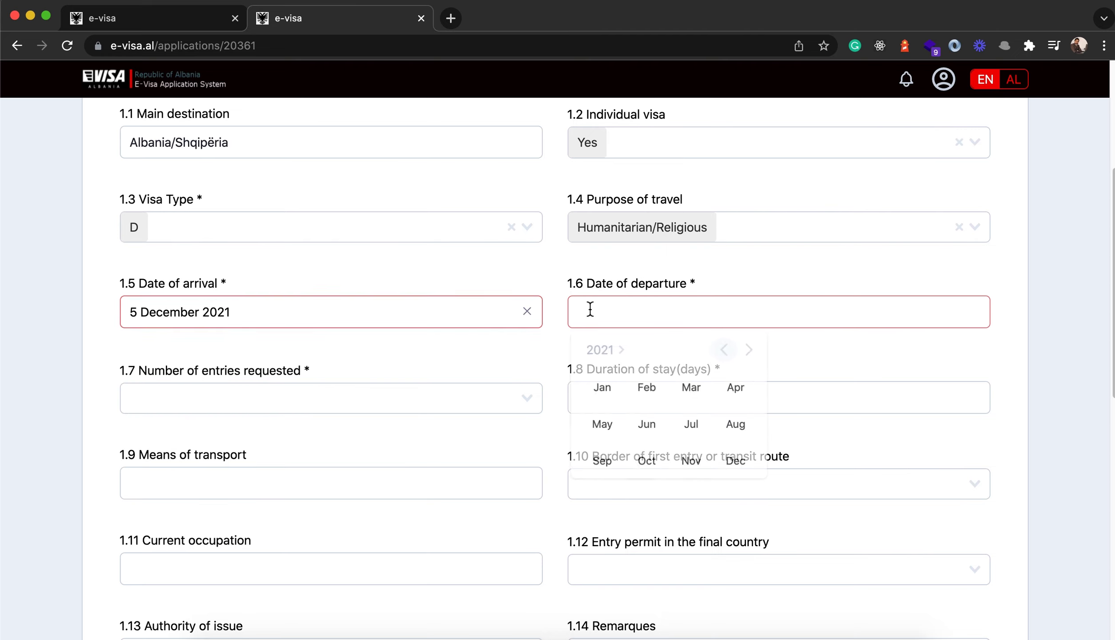
click(733, 464)
click(744, 432)
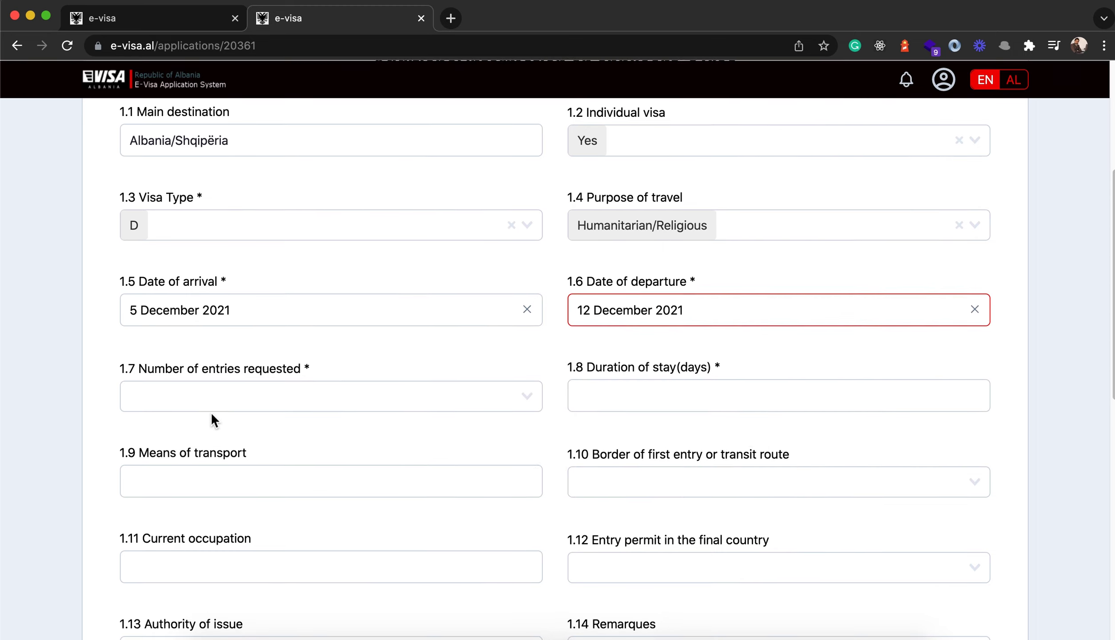
- Request Multiple entries with a 360-day duration of stay
scroll(212, 414, down, 1)
click(223, 382)
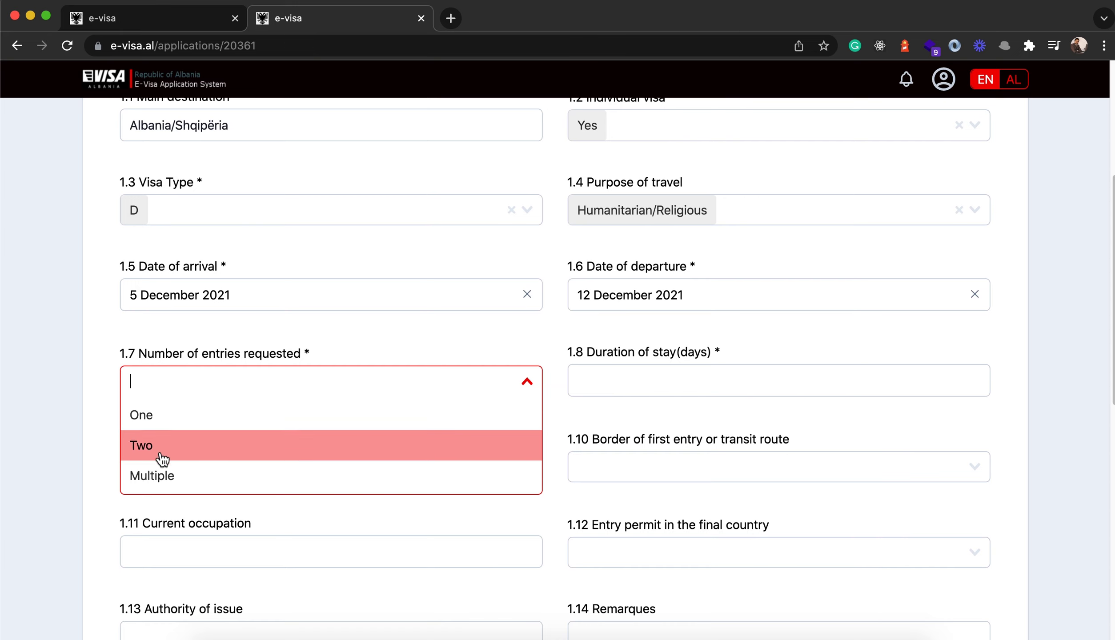
click(164, 479)
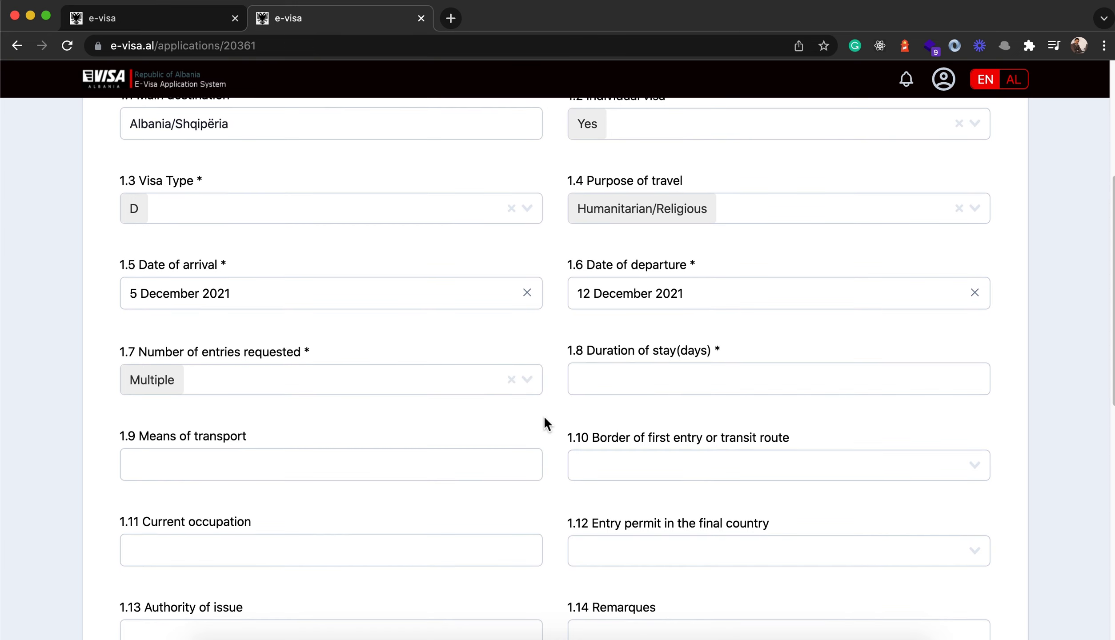
scroll(542, 416, down, 2)
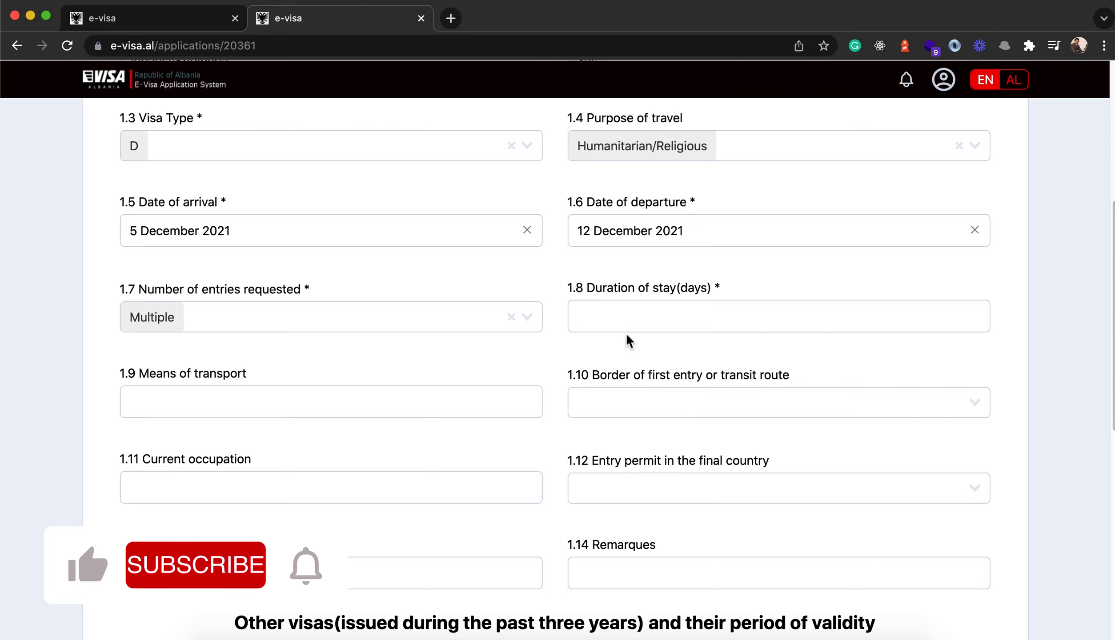
click(648, 324)
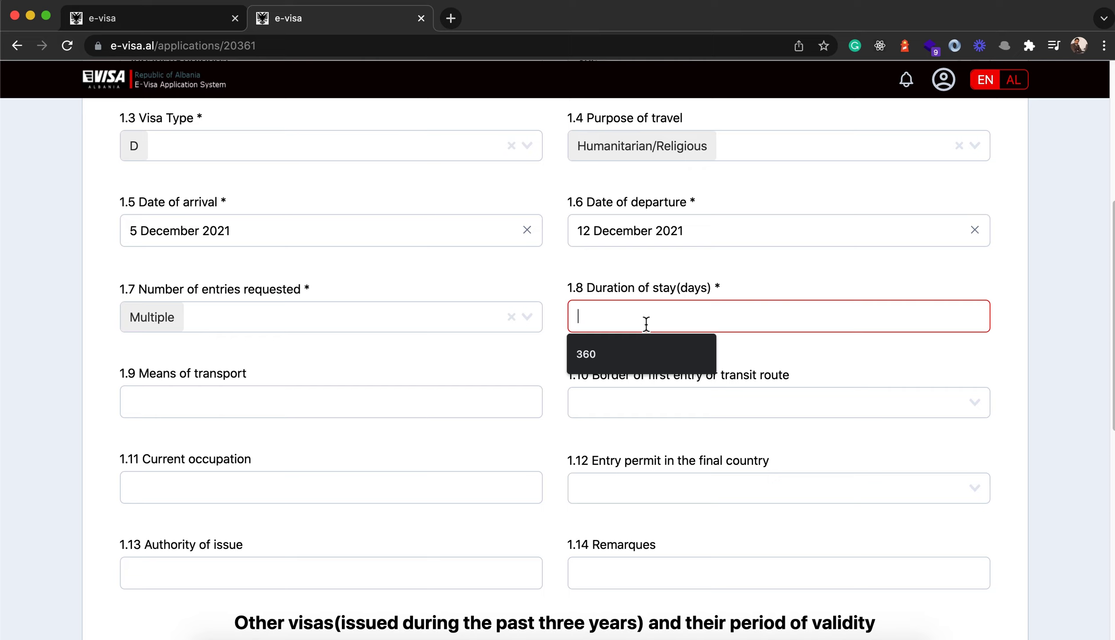
text(360)
click(560, 361)
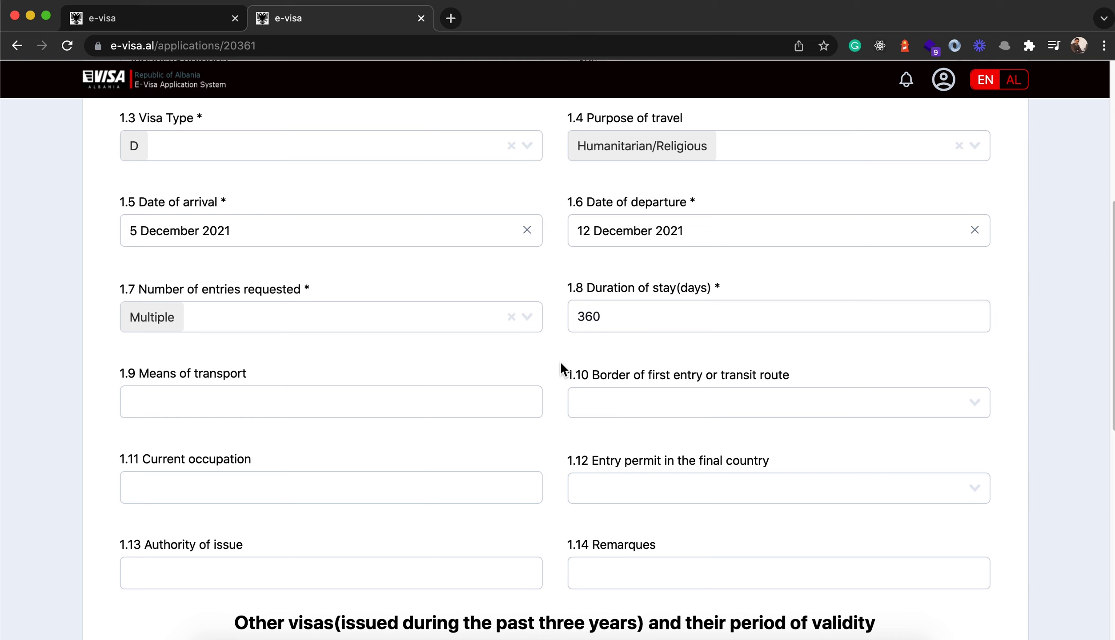
scroll(535, 391, down, 1)
scroll(535, 391, down, 1)
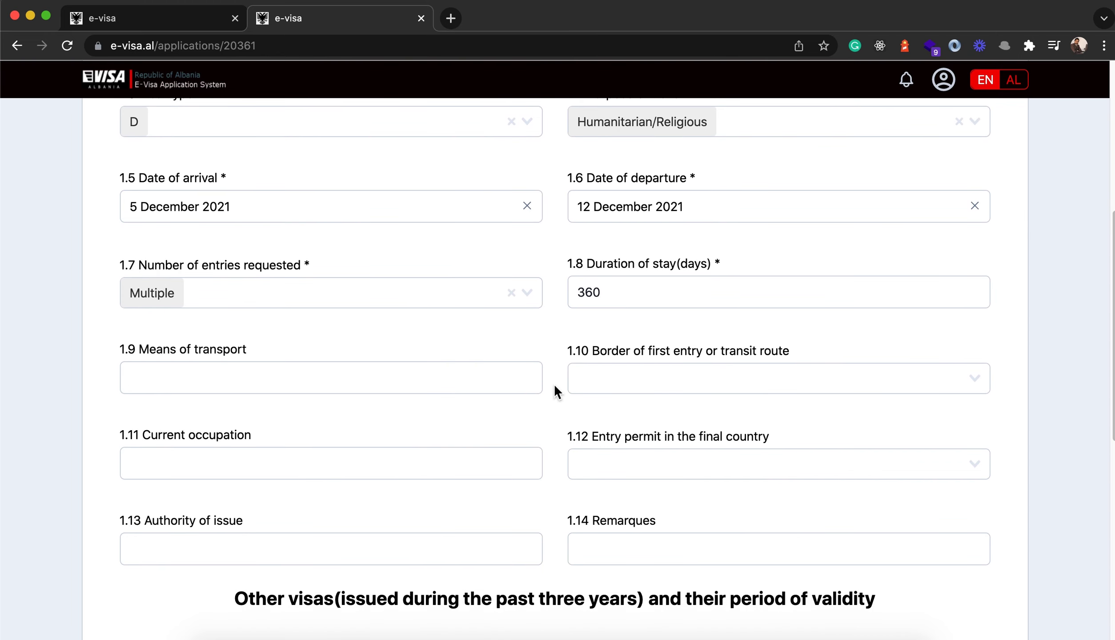
click(609, 292)
drag(609, 292, 562, 351)
click(538, 363)
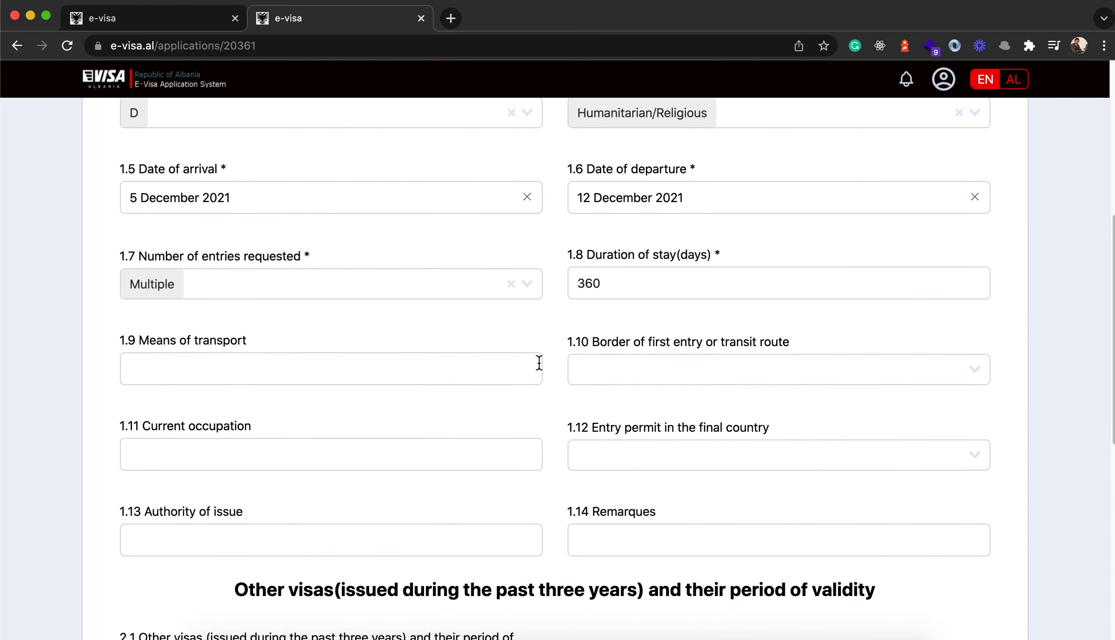
scroll(537, 363, down, 2)
- Leave means of transport blank and set the border of first entry to Tirana Airport
click(163, 322)
click(219, 282)
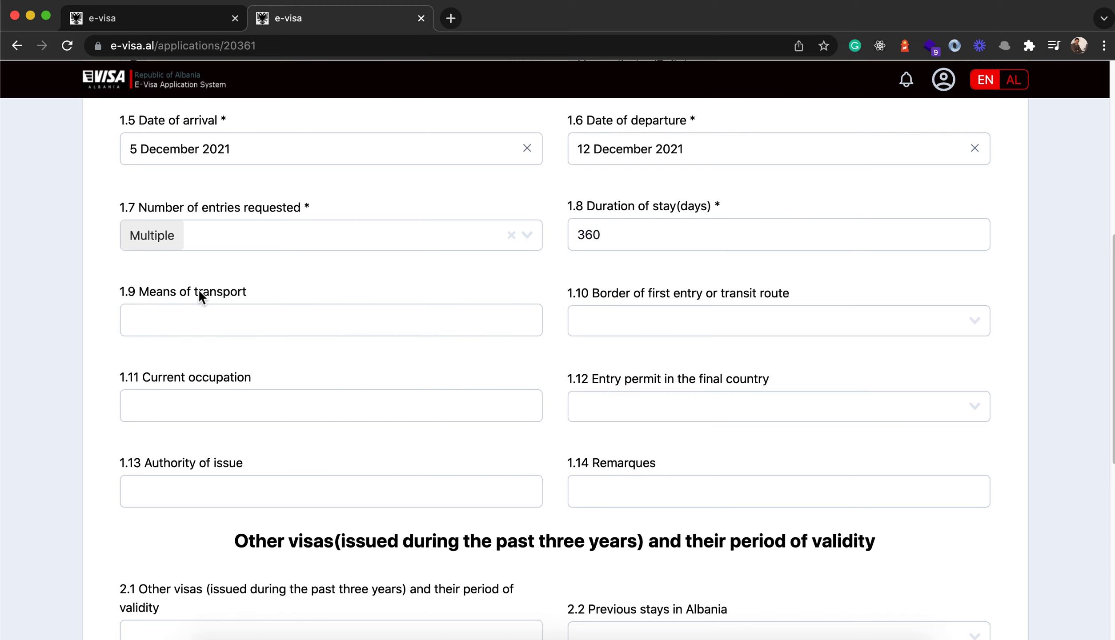
click(652, 317)
click(605, 323)
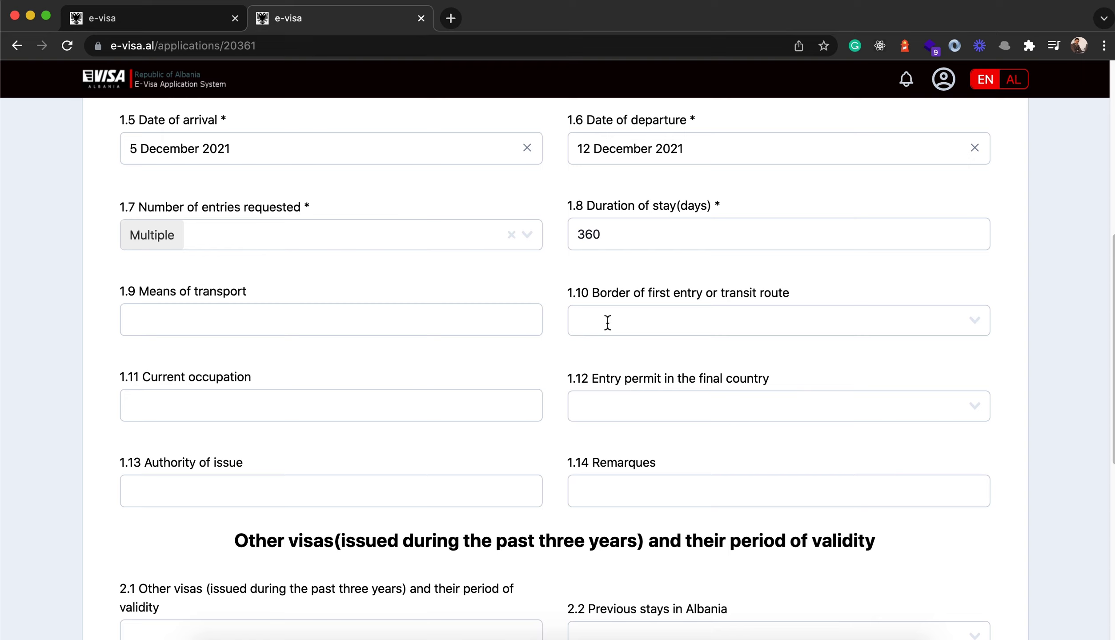
click(608, 323)
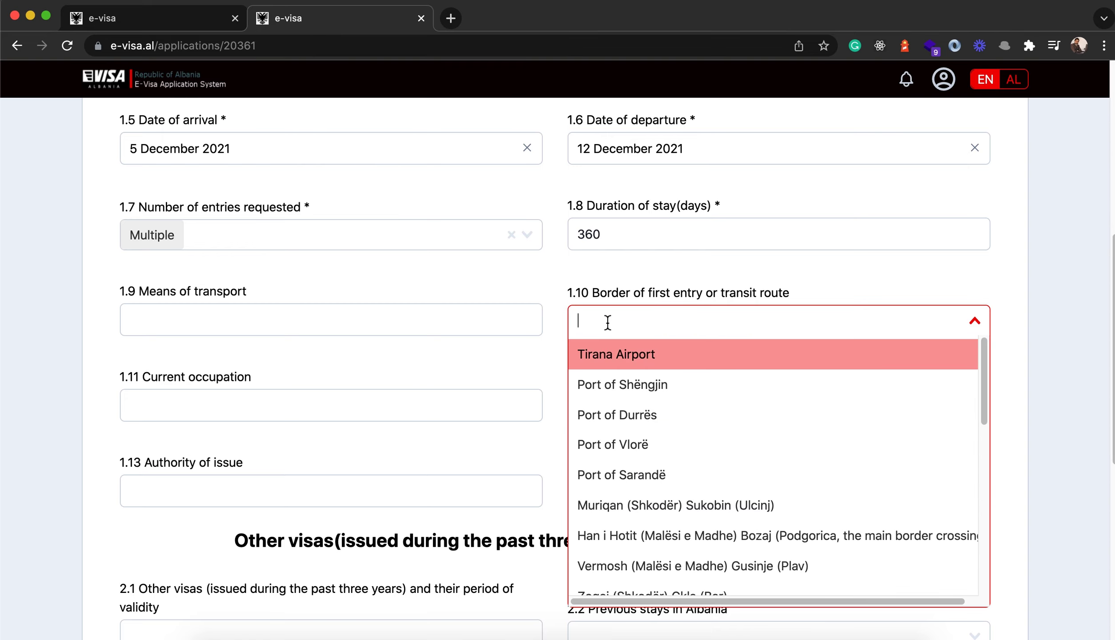
click(617, 358)
scroll(533, 369, down, 1)
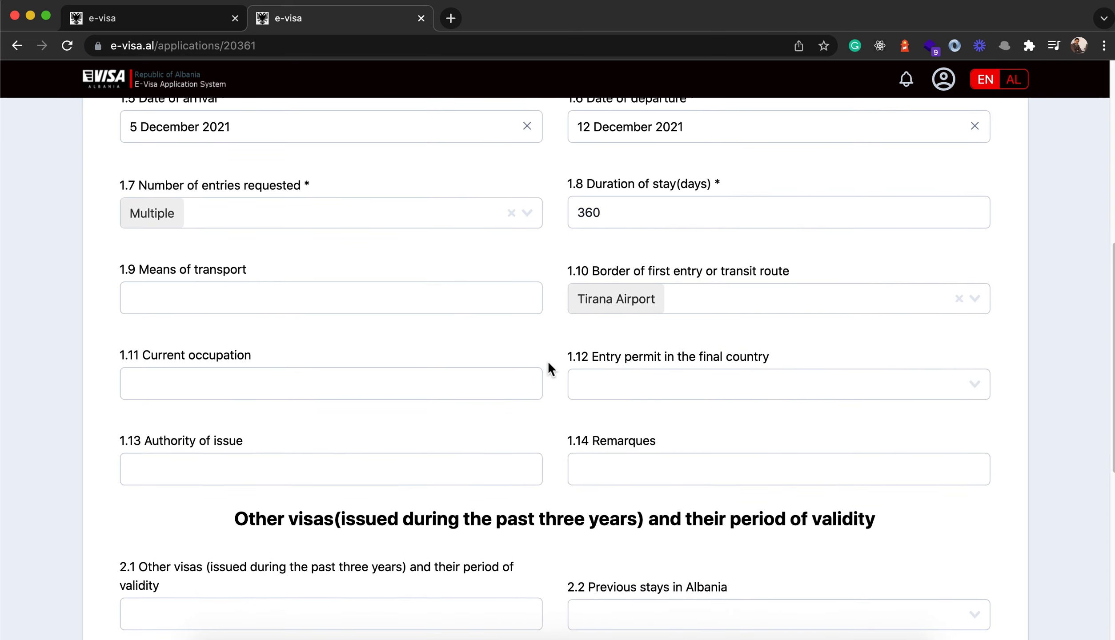
scroll(549, 354, down, 1)
- Enter 'Student' as the current occupation, replacing the mistyped 'Unempl'
click(165, 365)
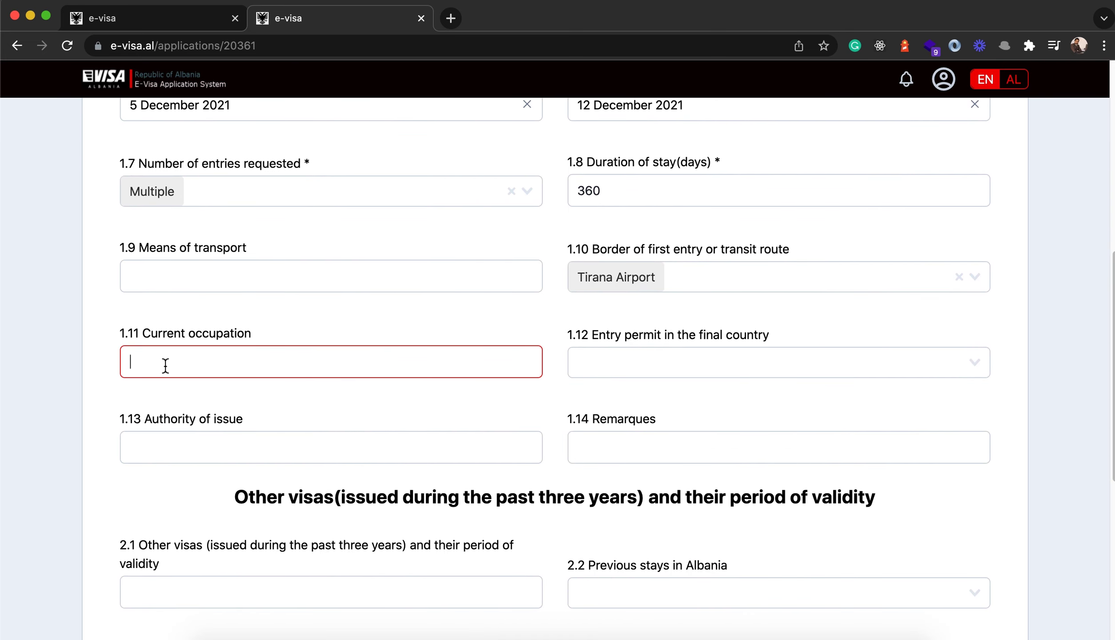
text(Unemplyed)
double_click(170, 361)
text(Studen)
scroll(712, 329, down, 1)
drag(593, 320, 747, 322)
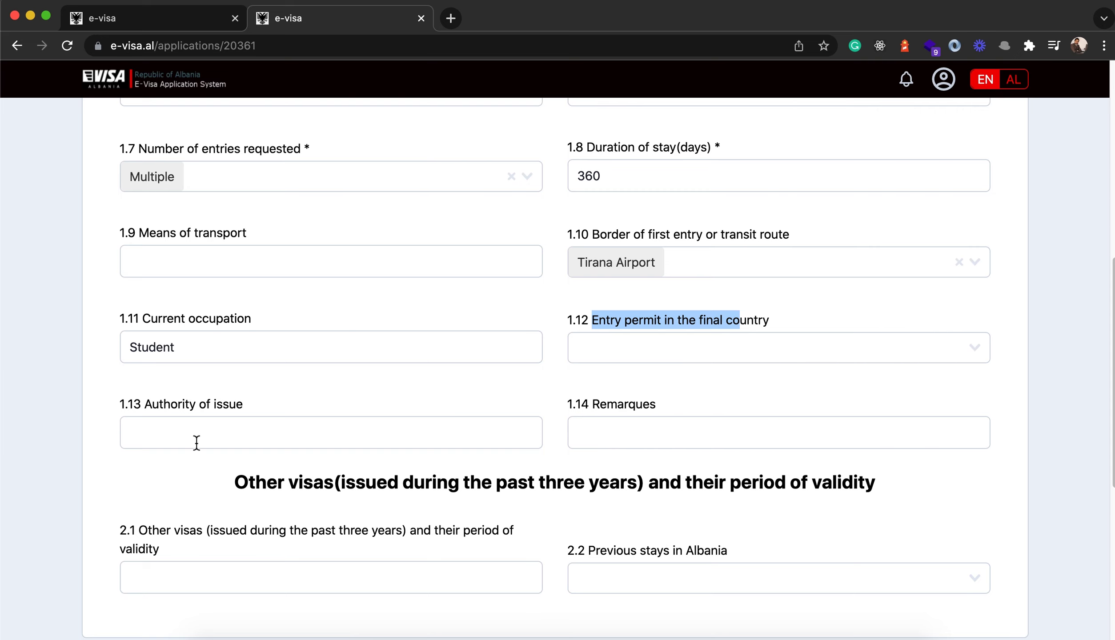
- Leave the other visas and 2.2 Previous stays in Albania fields empty, closing the dropdown unchosen
scroll(195, 438, down, 2)
scroll(579, 424, down, 5)
scroll(560, 415, down, 6)
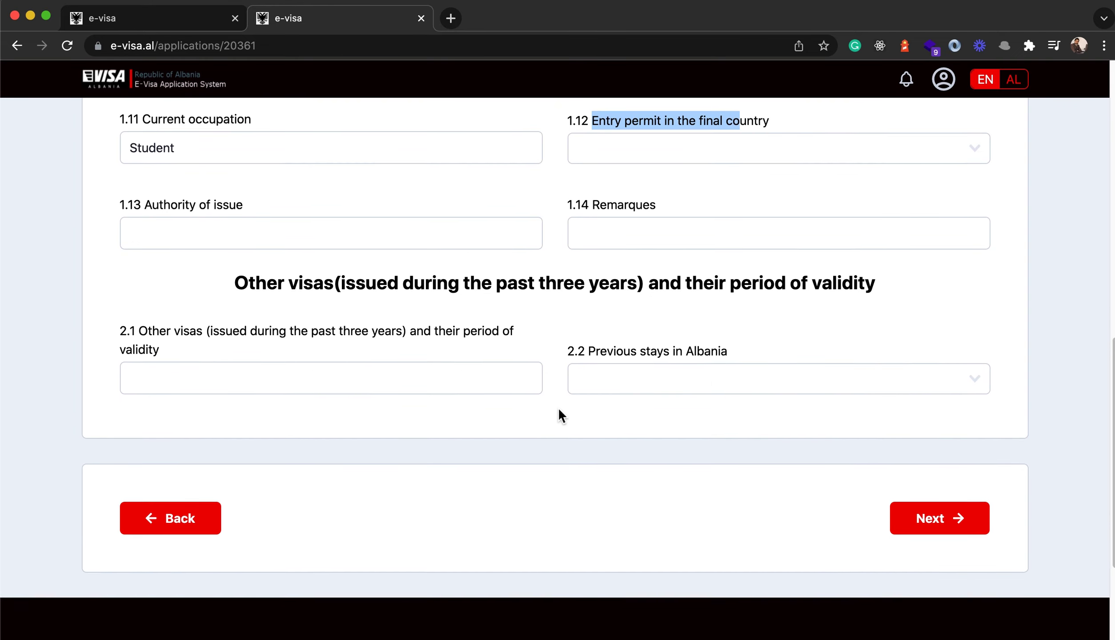
scroll(288, 326, down, 1)
drag(236, 240, 974, 242)
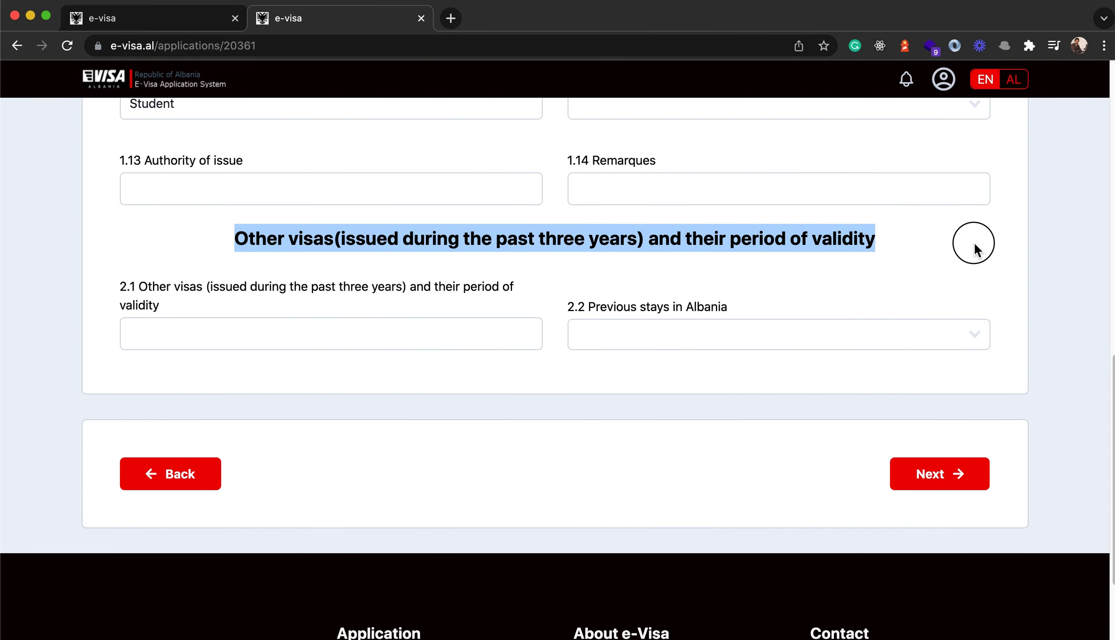
click(460, 242)
drag(143, 289, 167, 307)
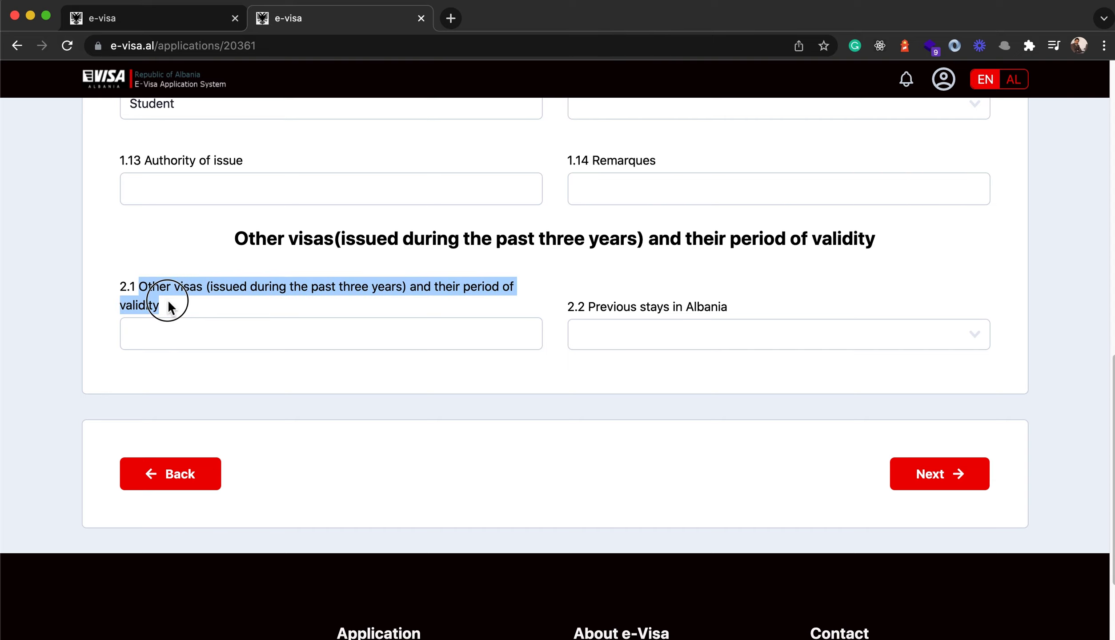
click(225, 292)
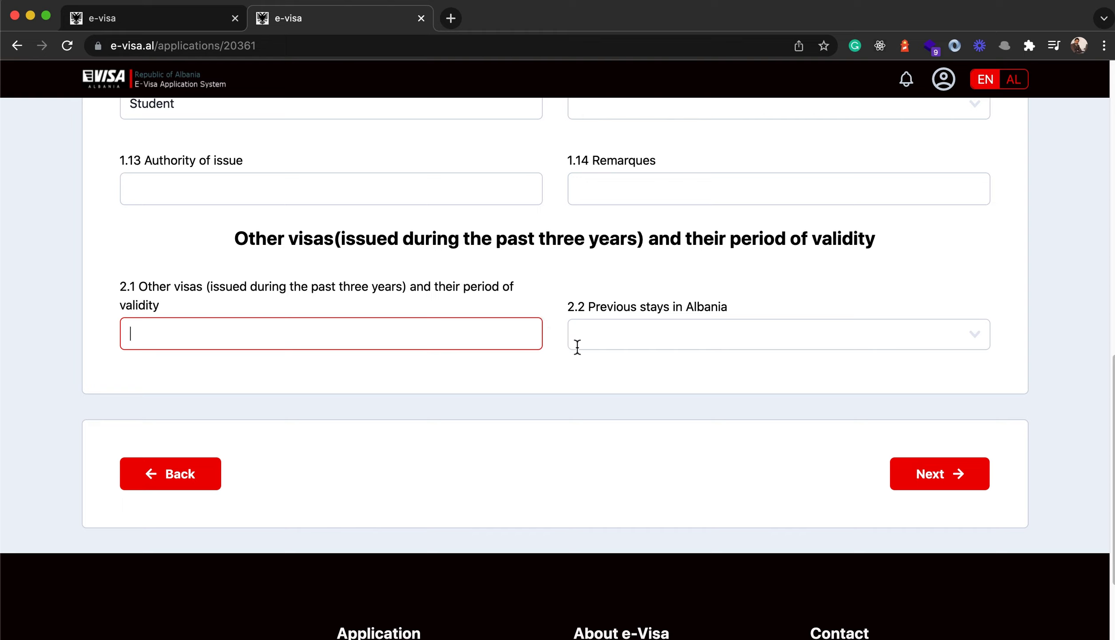
drag(594, 310, 750, 311)
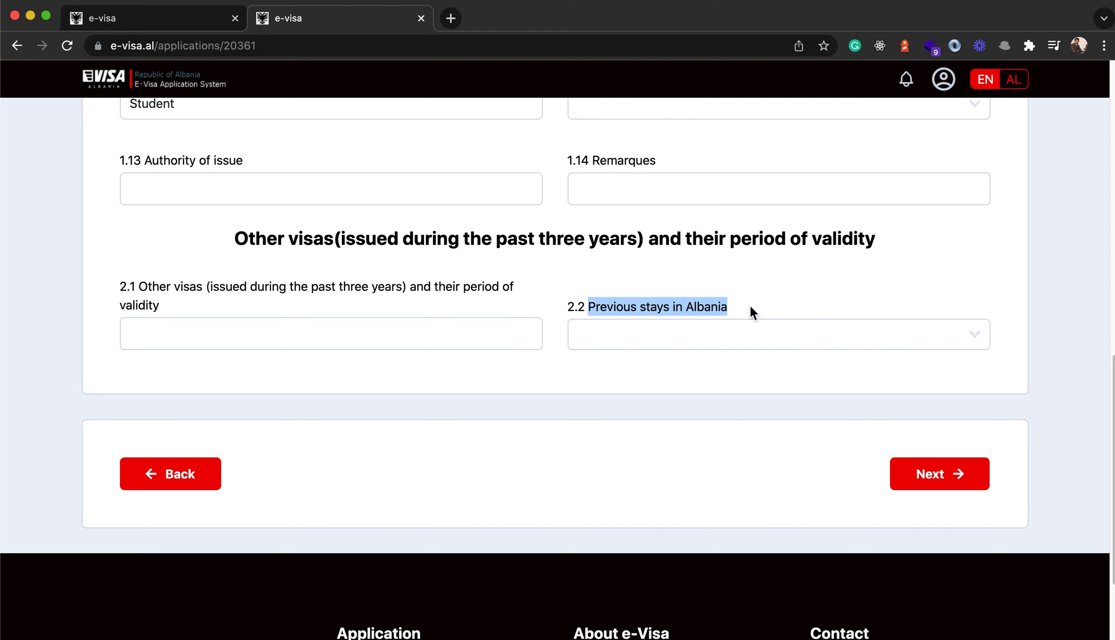
click(623, 336)
click(623, 335)
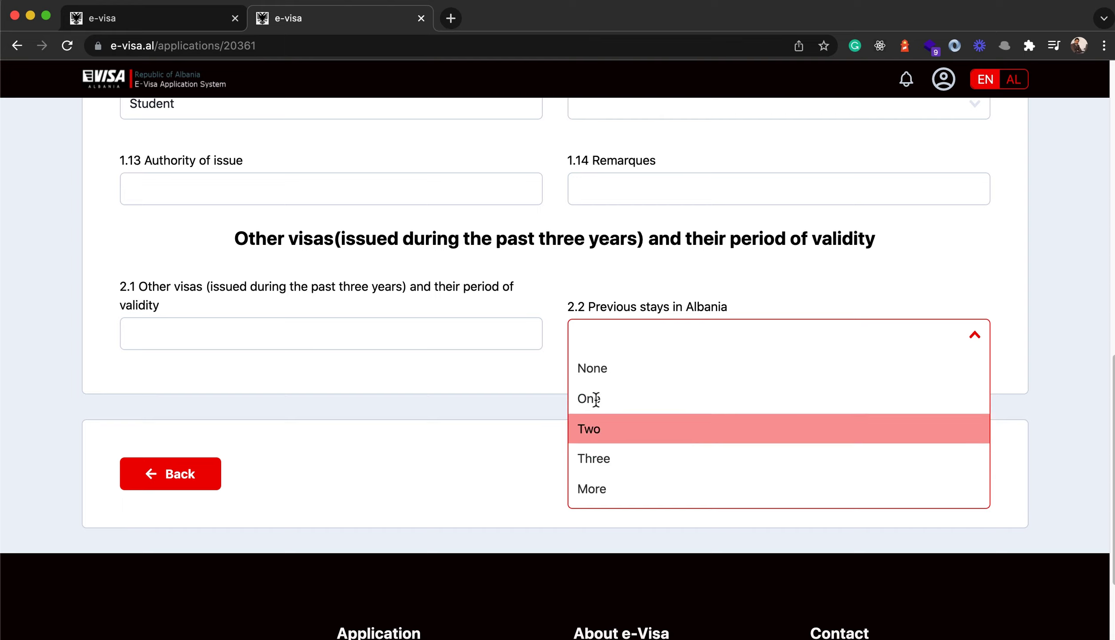
click(461, 485)
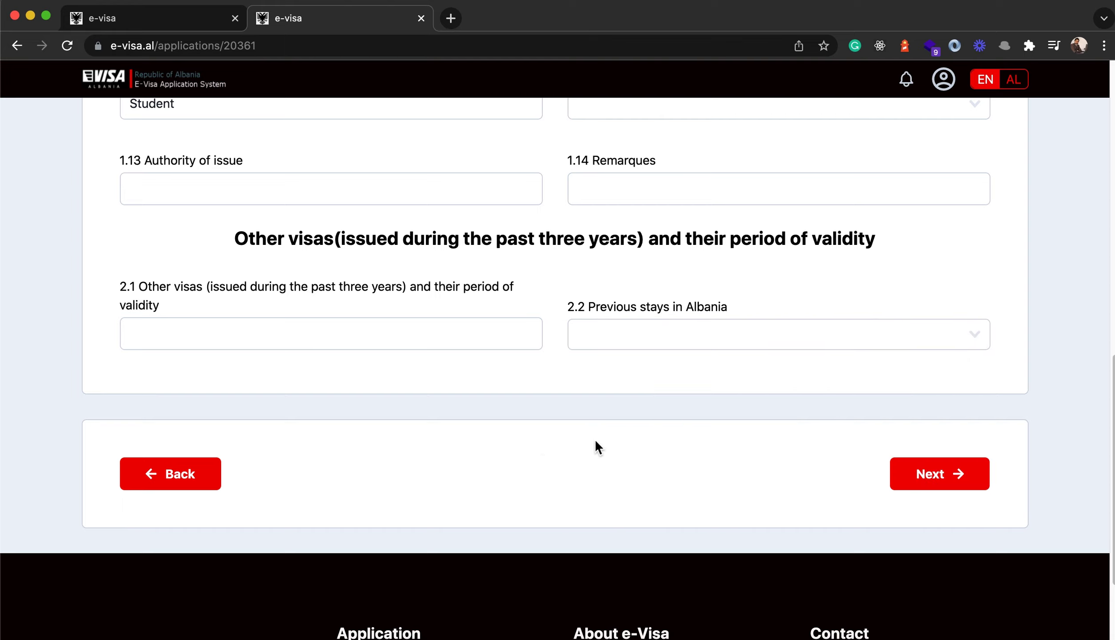
- Go to the Family members step and leave the spouse's details empty
click(936, 475)
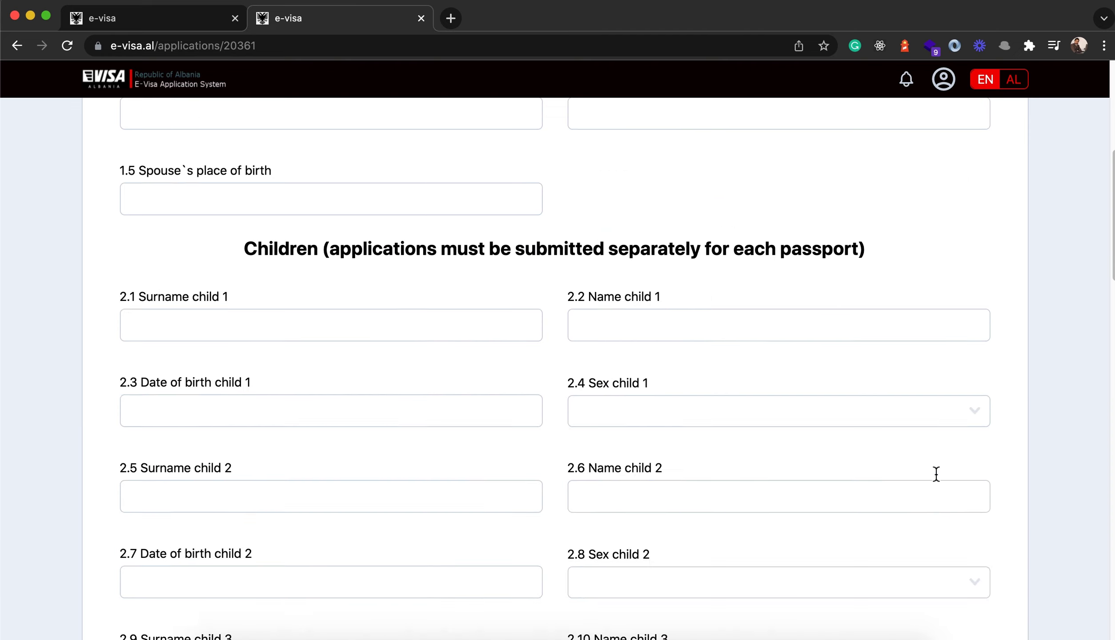
scroll(557, 368, down, 1)
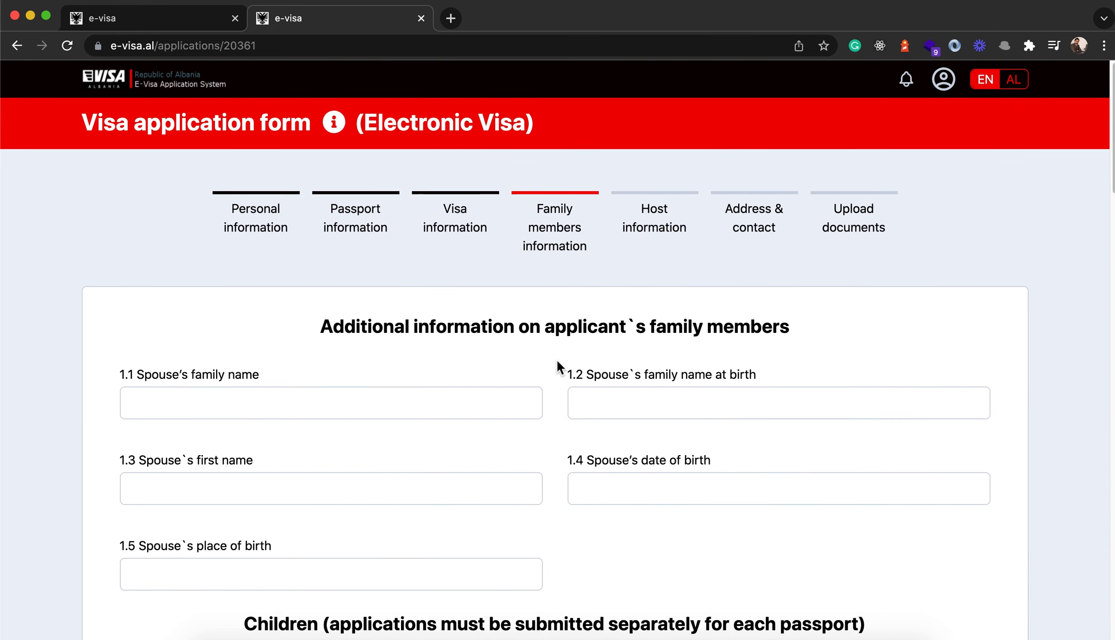
scroll(557, 408, down, 3)
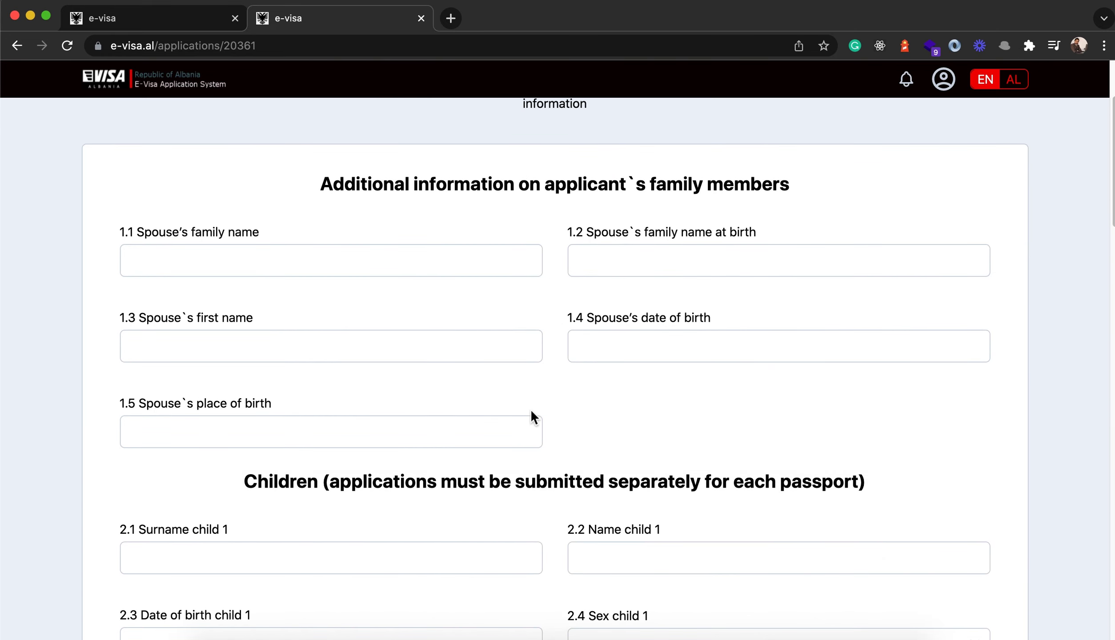
click(344, 226)
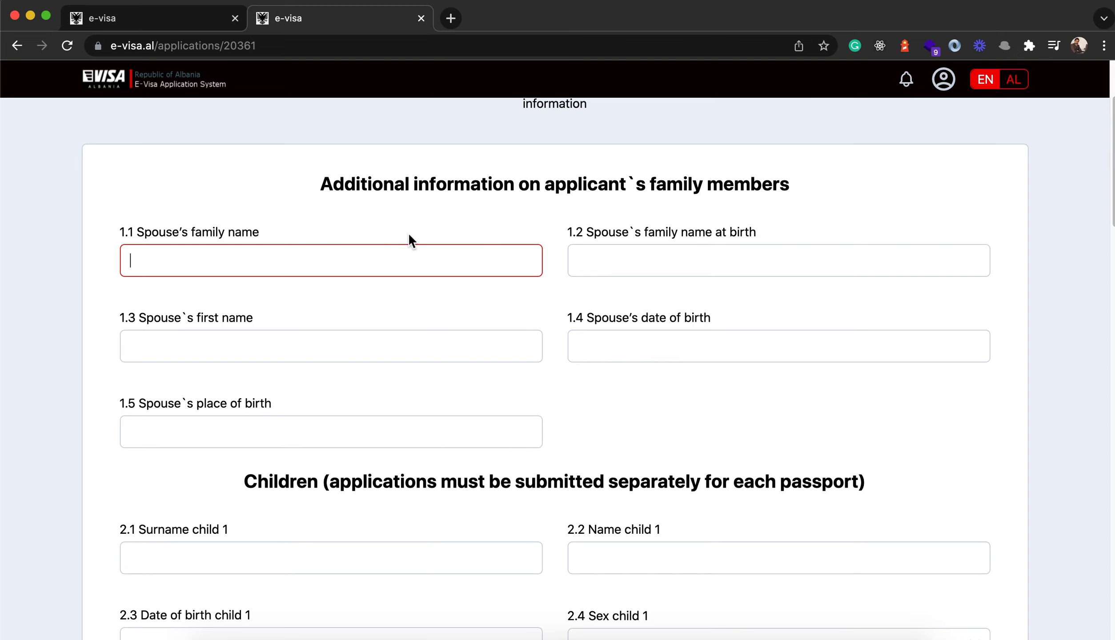
scroll(577, 306, down, 6)
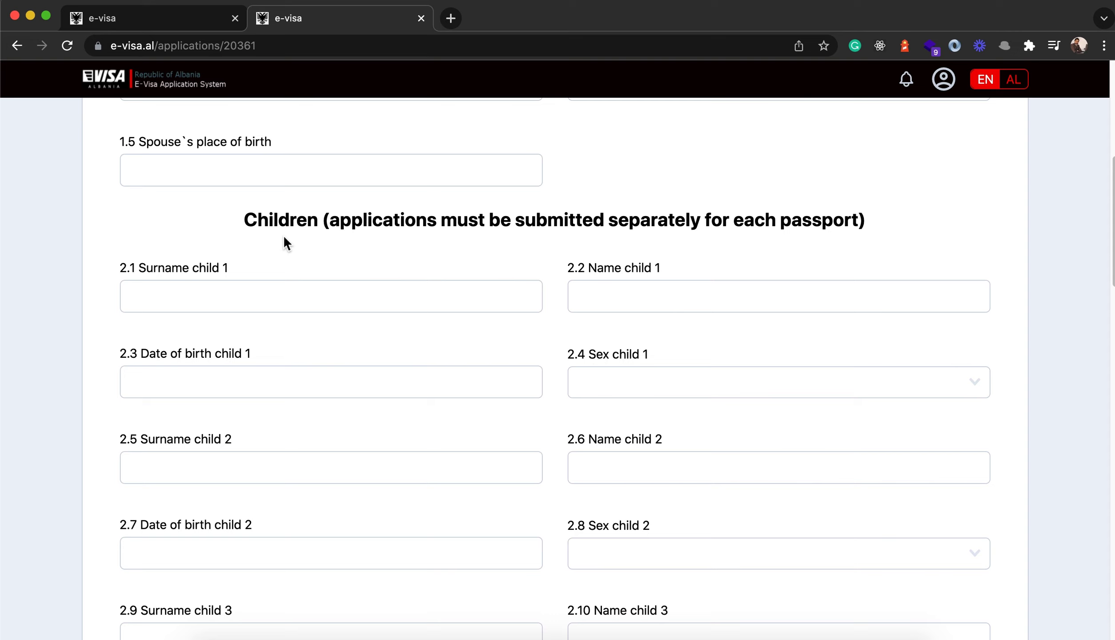
drag(245, 230, 938, 239)
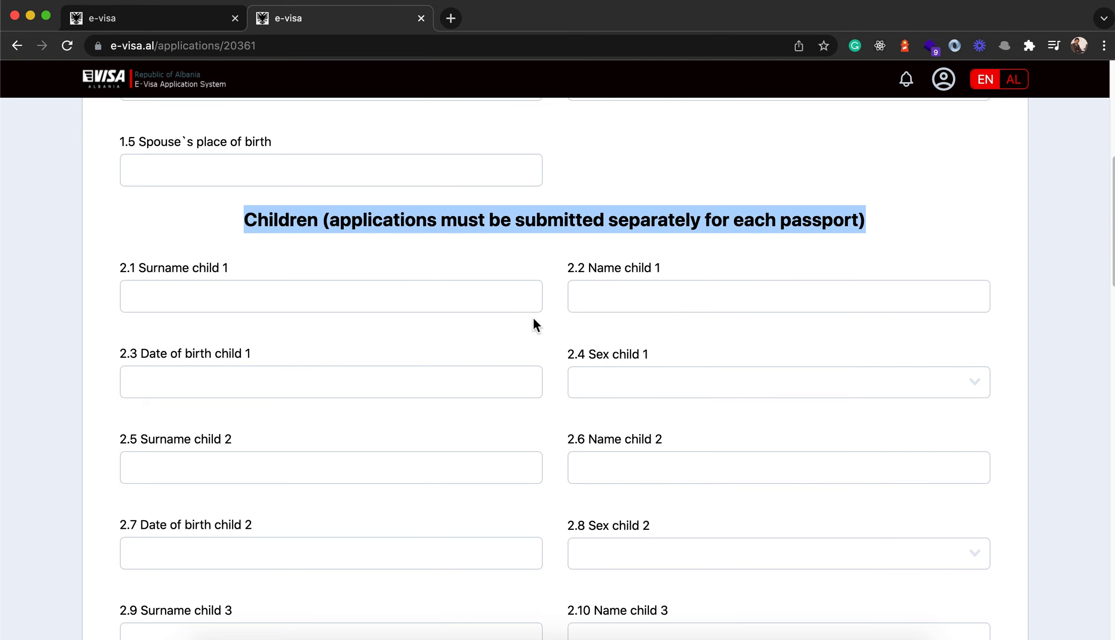
scroll(538, 318, down, 2)
- Leave child 1's surname, name, birth date and sex blank
click(184, 205)
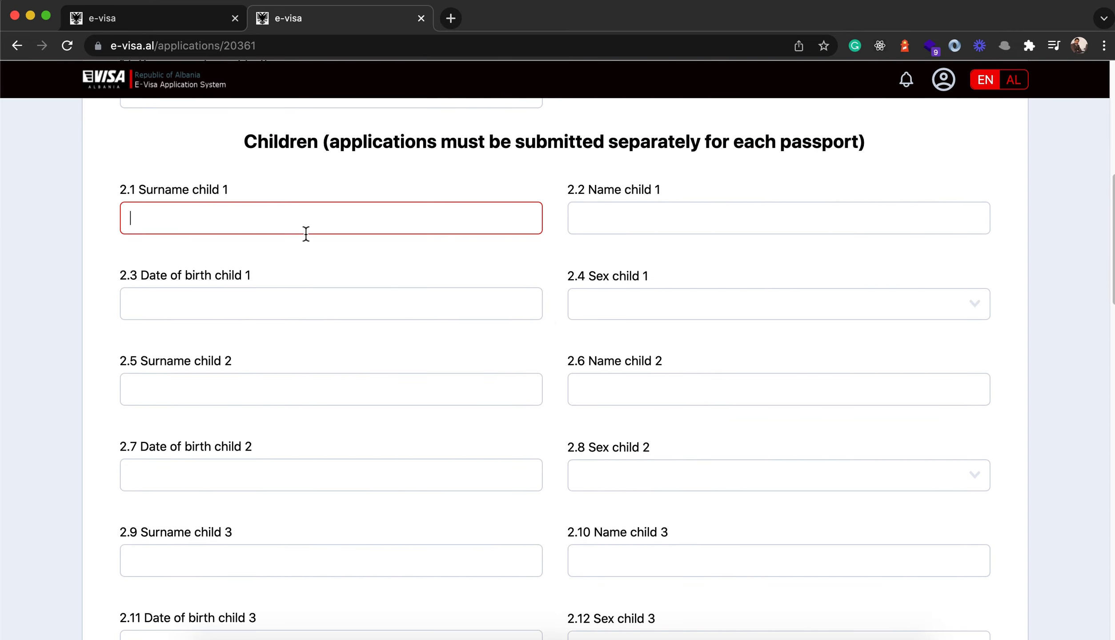
click(651, 217)
click(215, 307)
click(618, 303)
scroll(469, 332, down, 1)
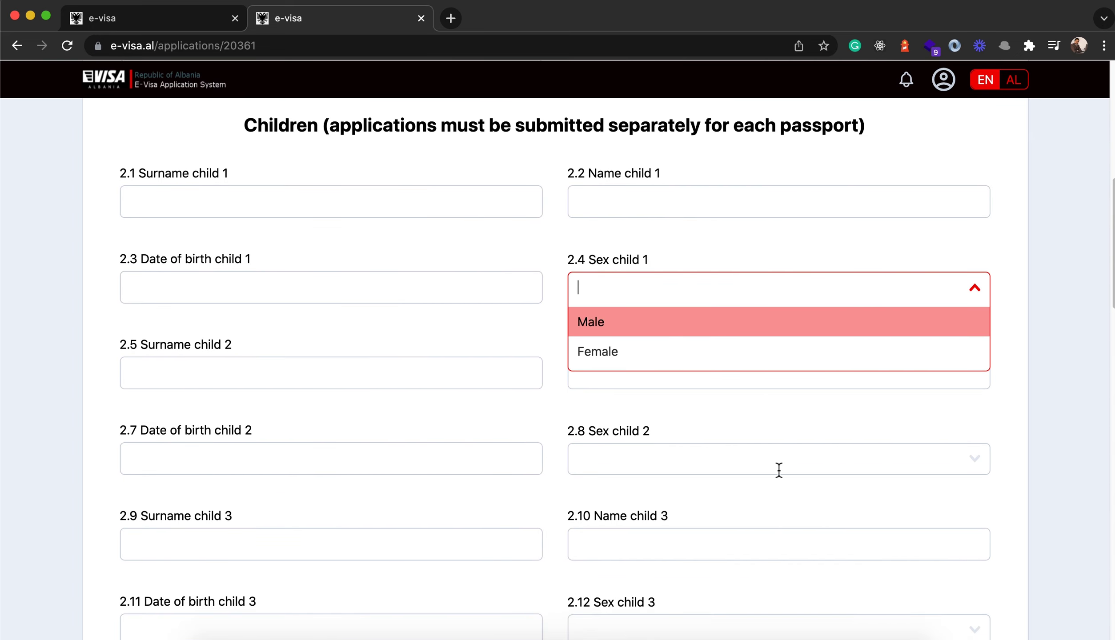
scroll(551, 483, down, 1)
scroll(550, 475, down, 20)
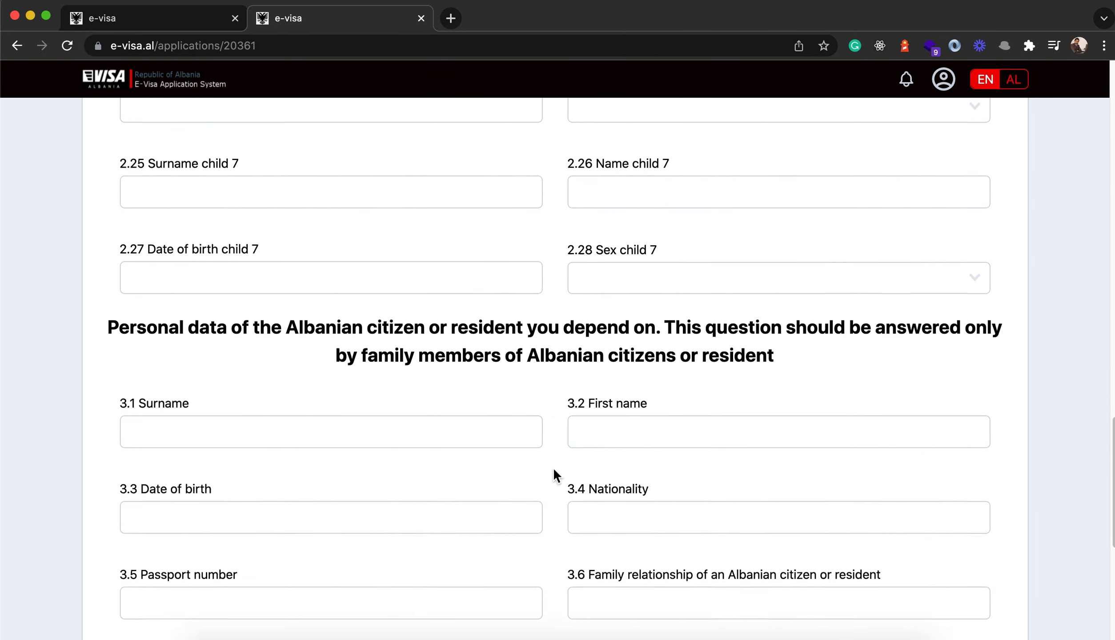
scroll(551, 455, up, 8)
scroll(551, 455, down, 10)
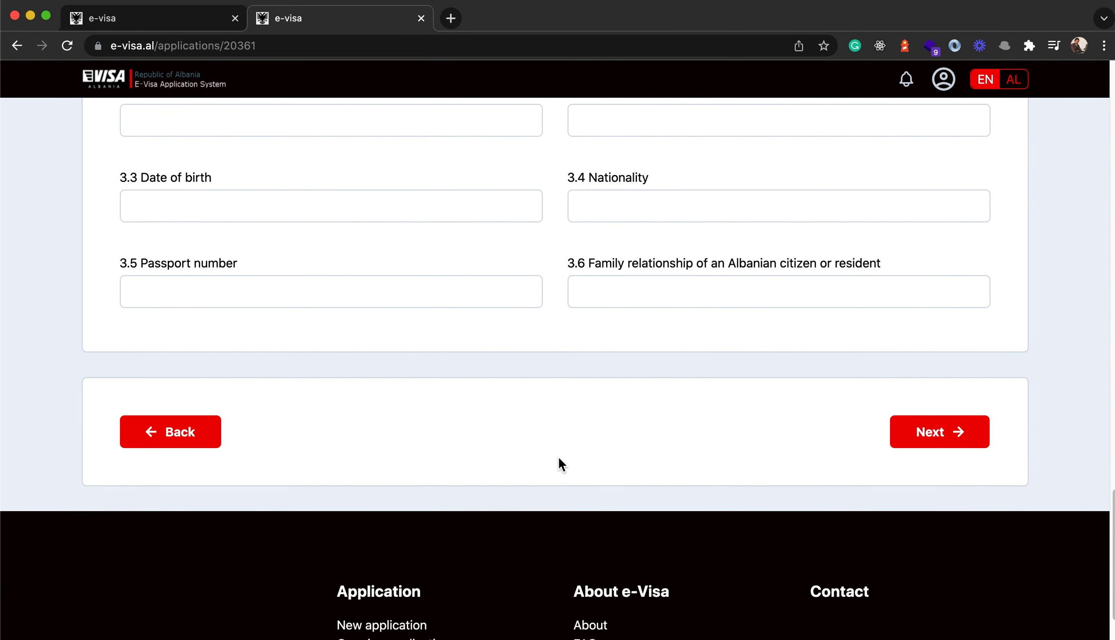
scroll(557, 457, up, 5)
- Skip the dependent Albanian citizen or resident section and advance to Host information
drag(108, 236, 883, 292)
click(591, 243)
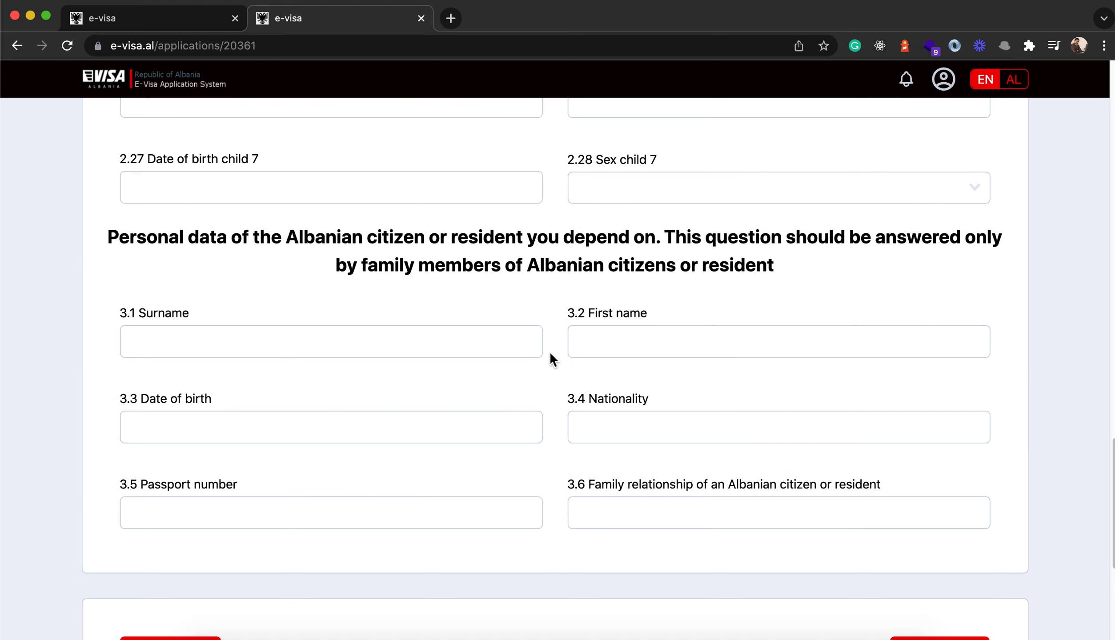
scroll(550, 362, down, 3)
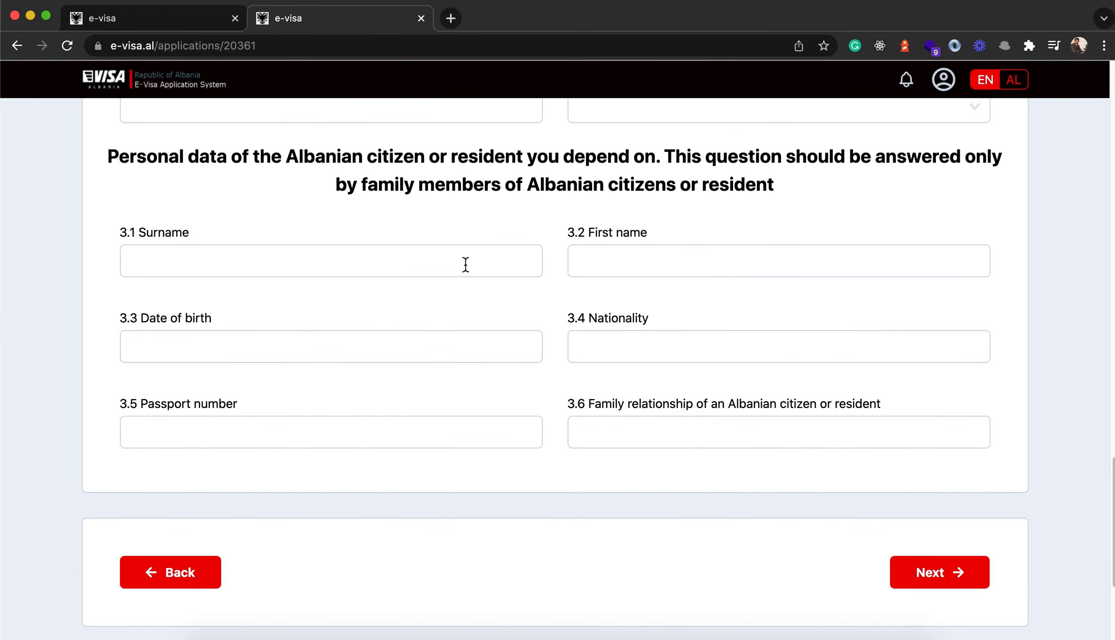
scroll(555, 451, up, 20)
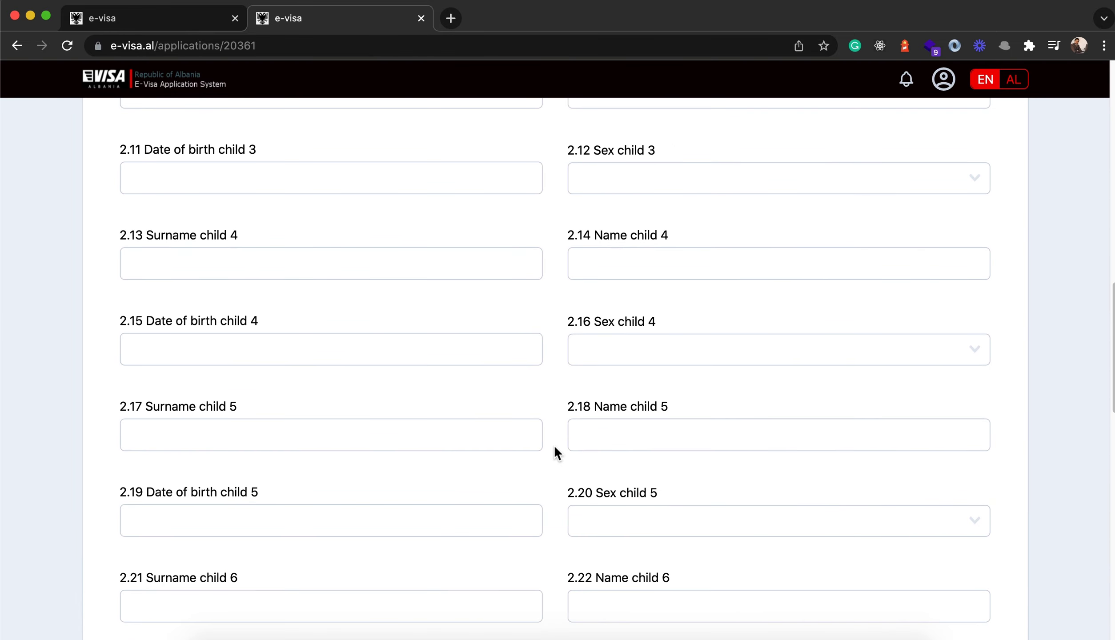
scroll(555, 453, down, 20)
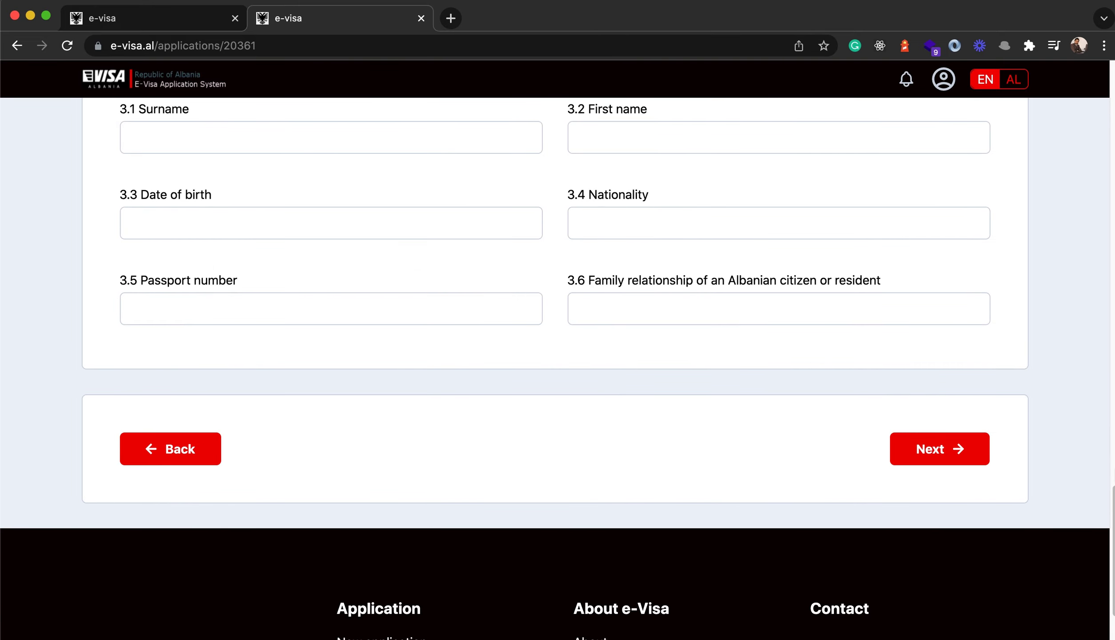
click(945, 460)
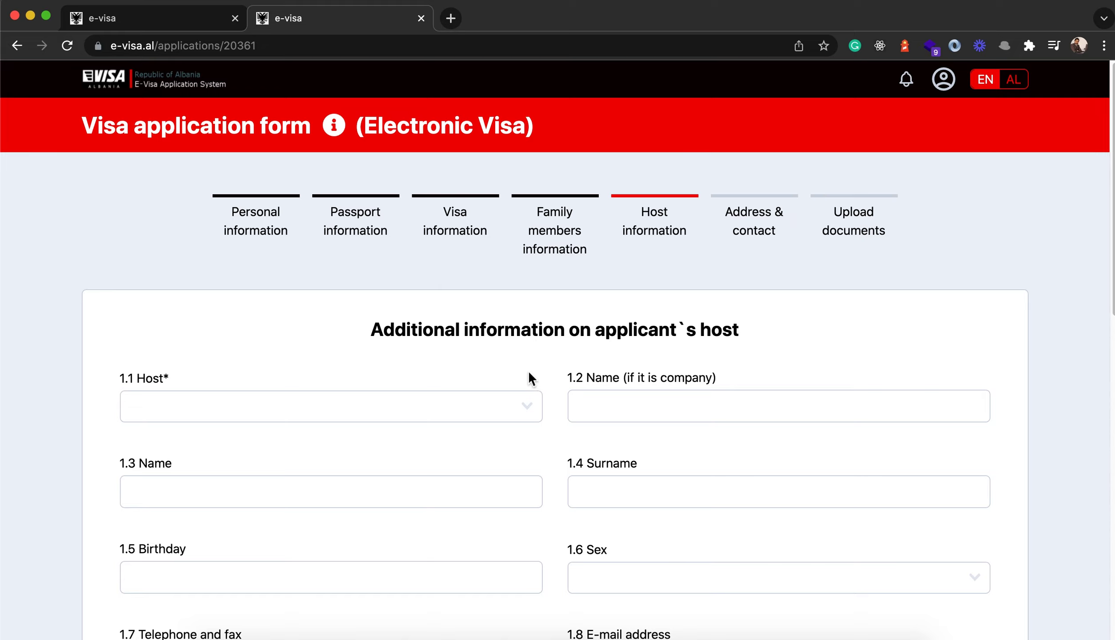
- Review the applicant's host heading on the Host information step
scroll(551, 360, down, 12)
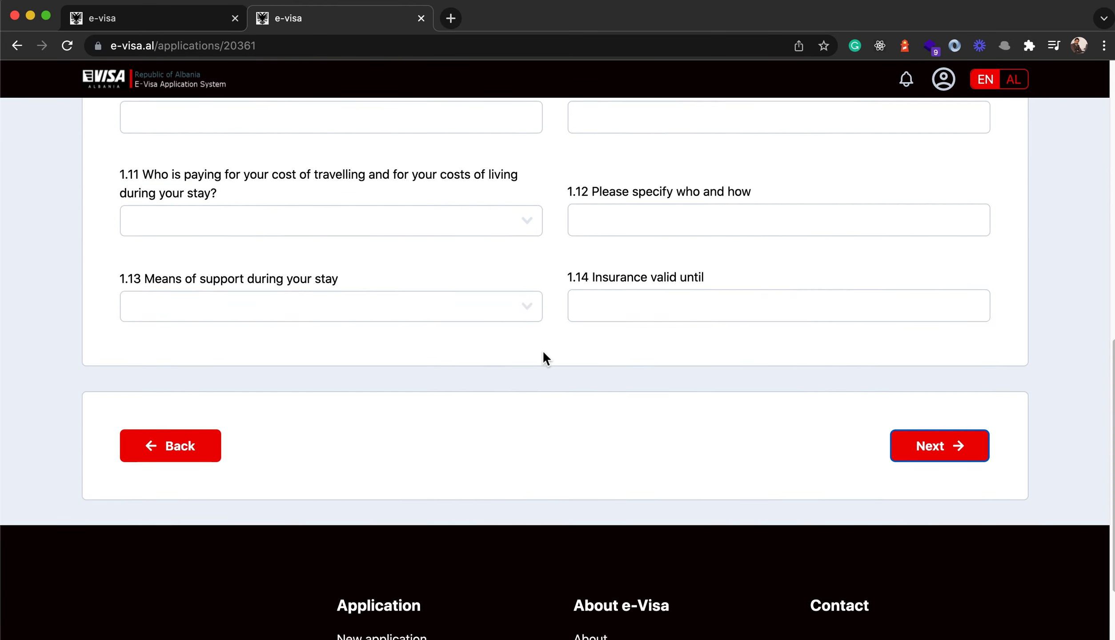
scroll(545, 358, up, 10)
scroll(550, 354, up, 3)
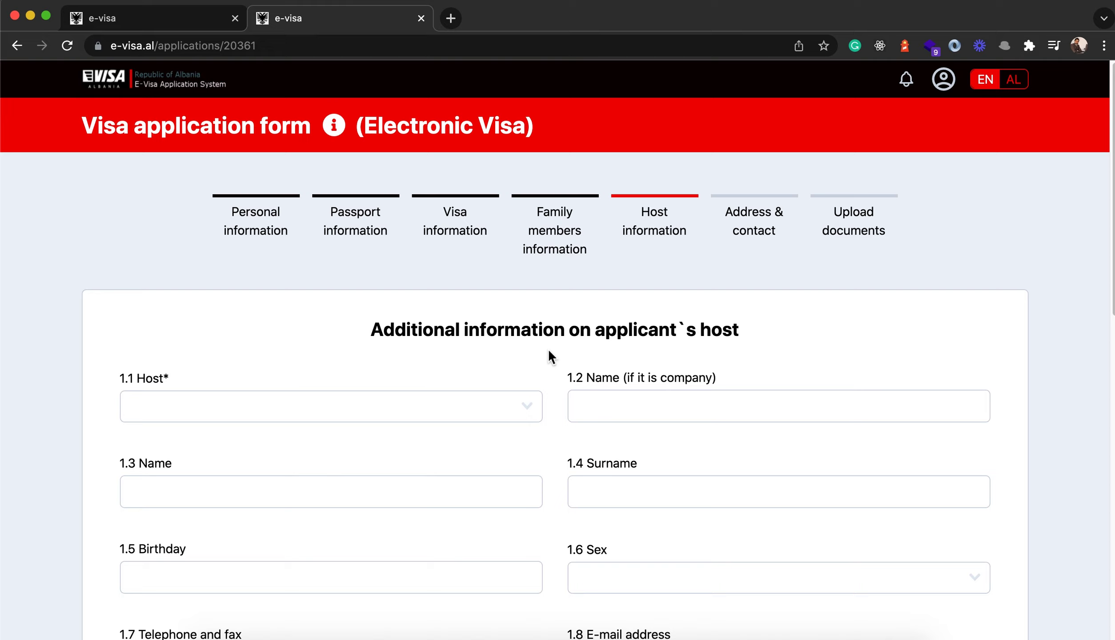
drag(371, 334, 627, 363)
click(372, 328)
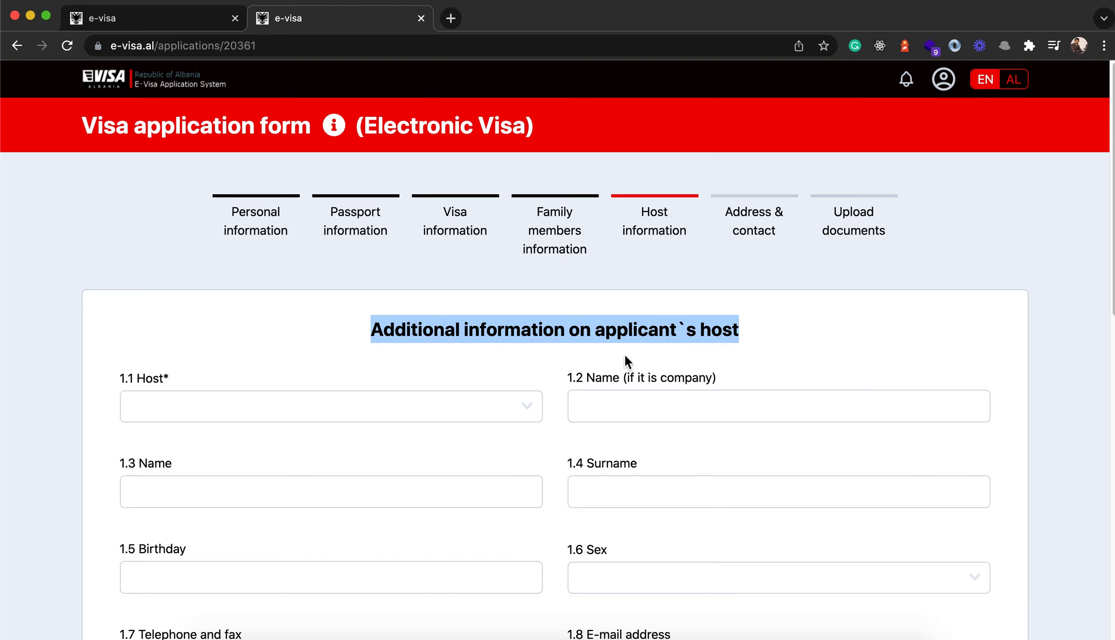
click(541, 338)
scroll(551, 361, down, 15)
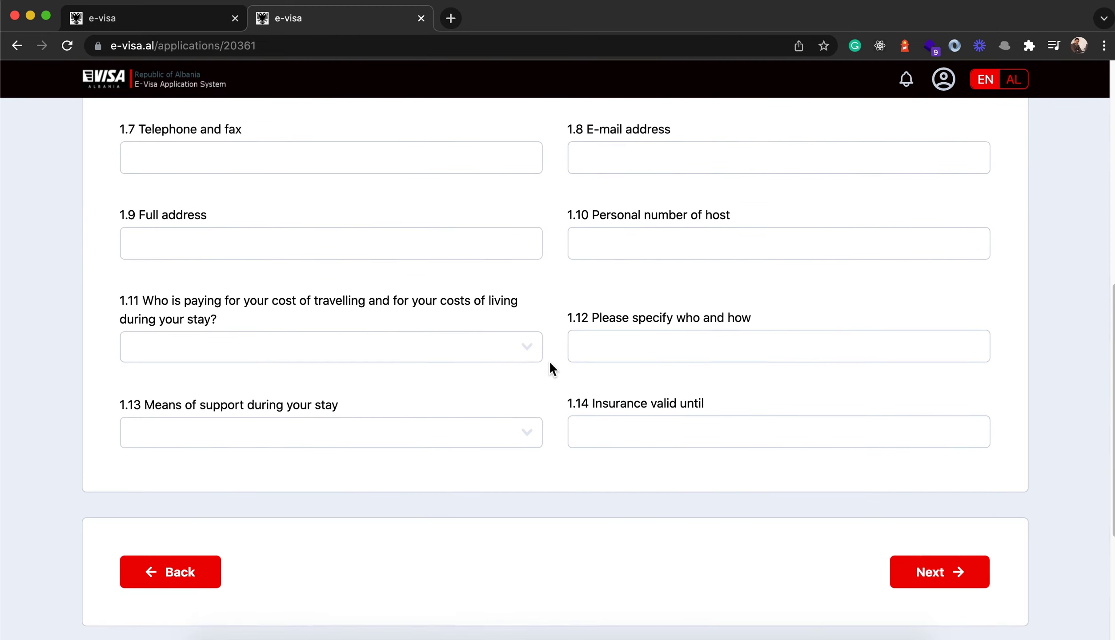
scroll(541, 387, up, 10)
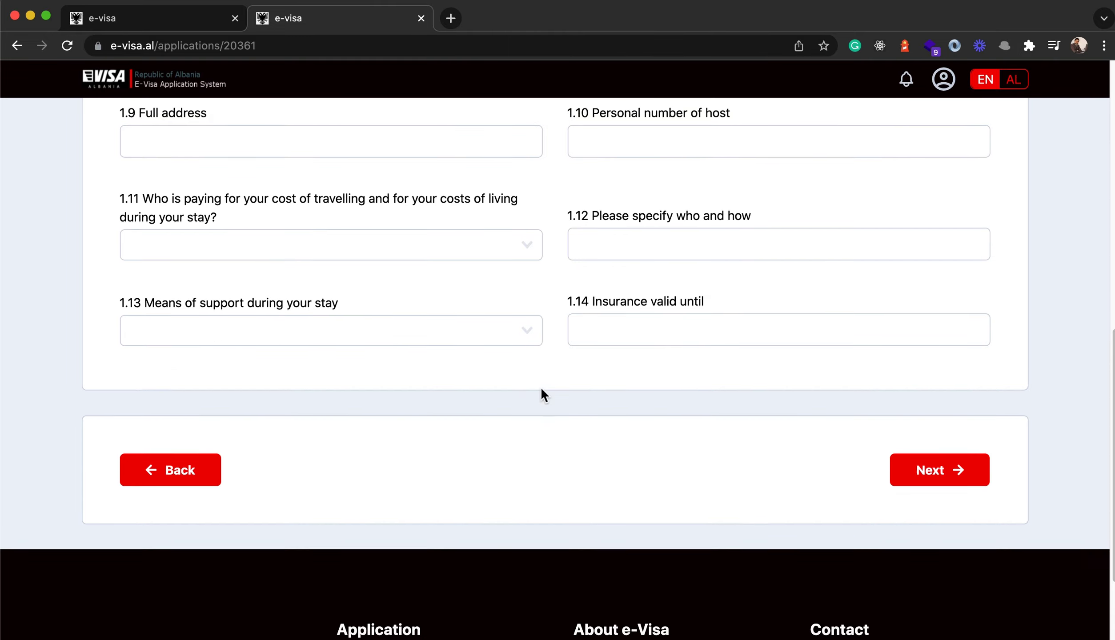
scroll(544, 387, down, 10)
scroll(545, 387, up, 7)
scroll(546, 388, up, 6)
scroll(546, 391, down, 16)
- Set the 1.1 Host to Person and continue to the Address & contact step
click(934, 352)
click(234, 399)
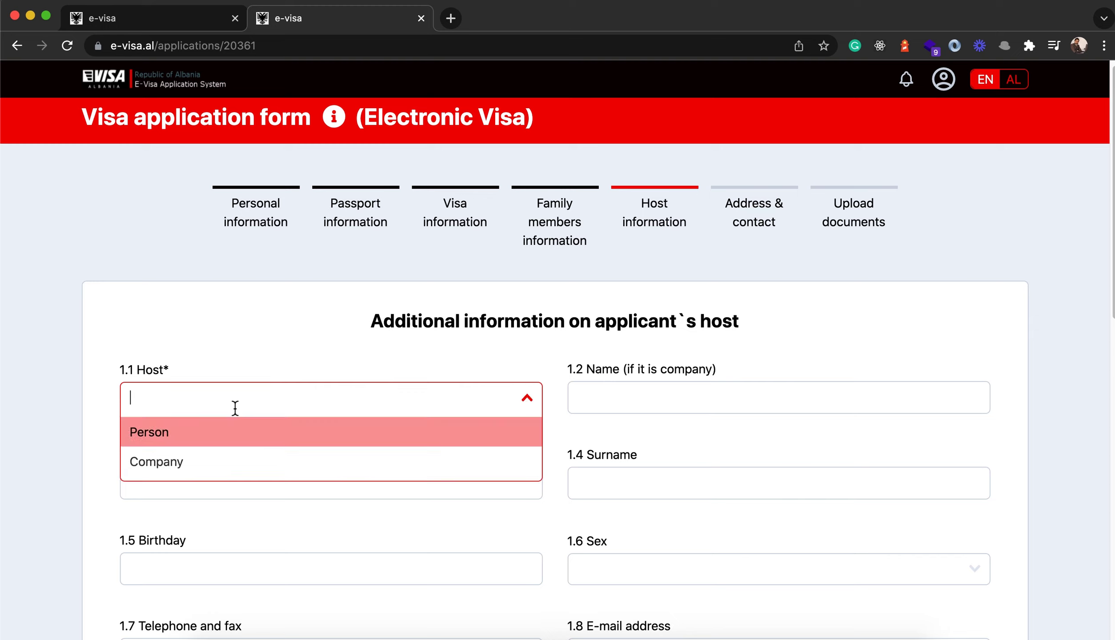
click(181, 441)
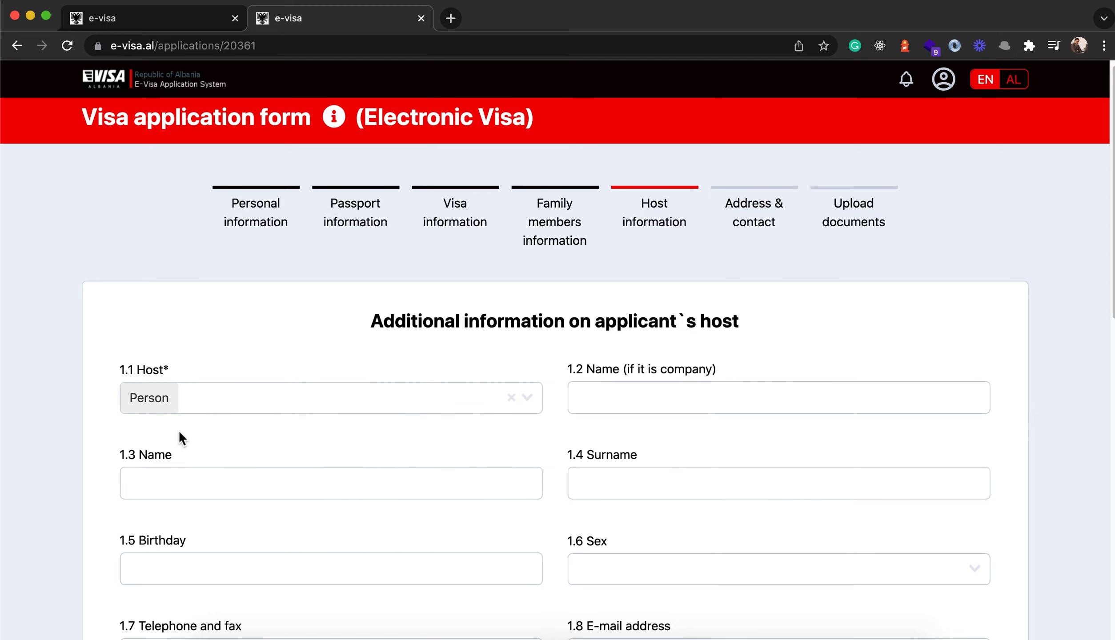
scroll(558, 454, down, 2)
scroll(557, 454, down, 10)
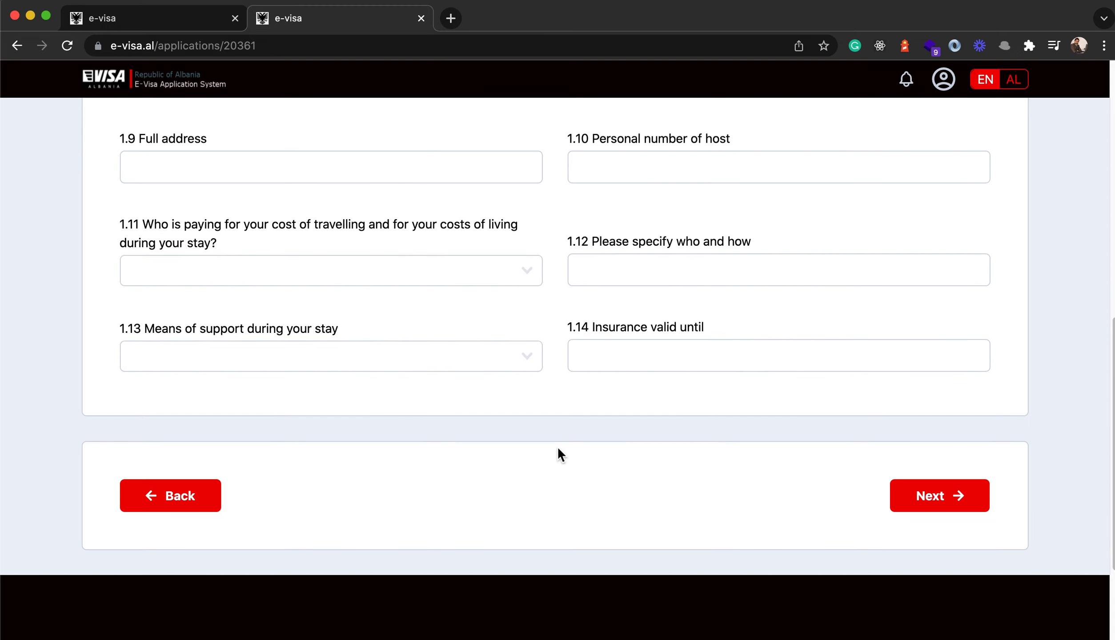
click(938, 493)
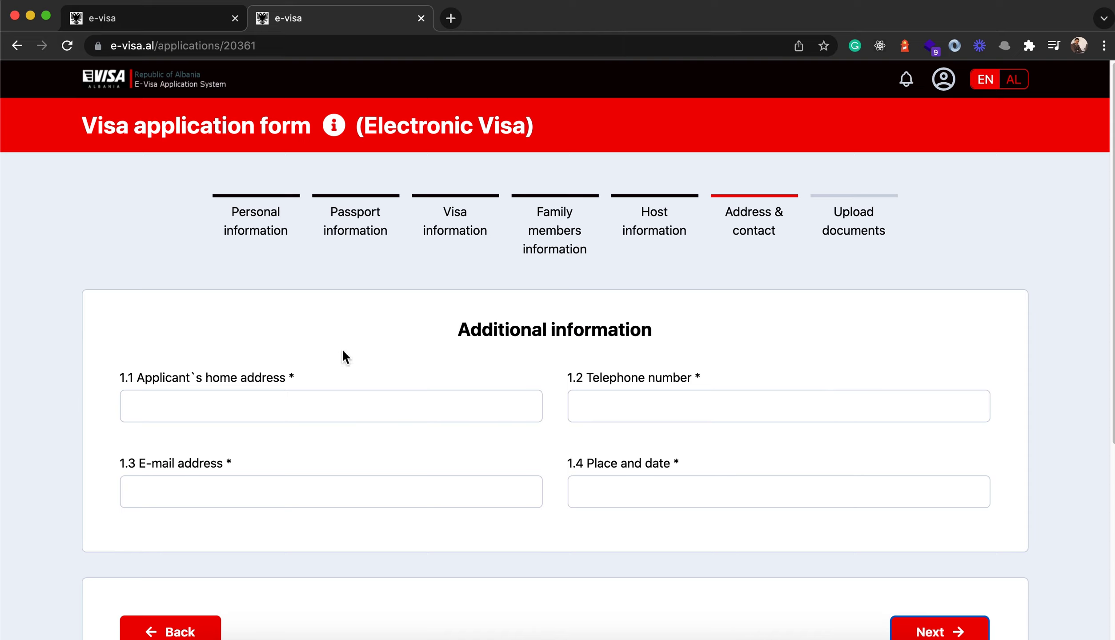
click(170, 412)
- Fill in the applicant's home address, telephone number and e-mail address
text(Shahr)
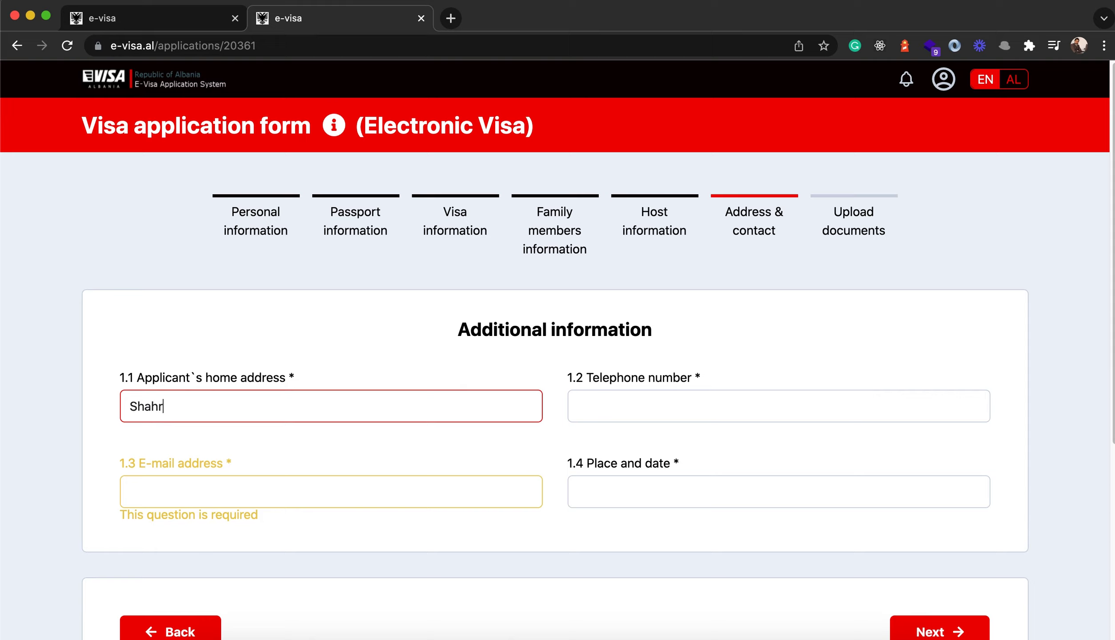
text(re Now, Kabul, Afghanistan)
click(778, 406)
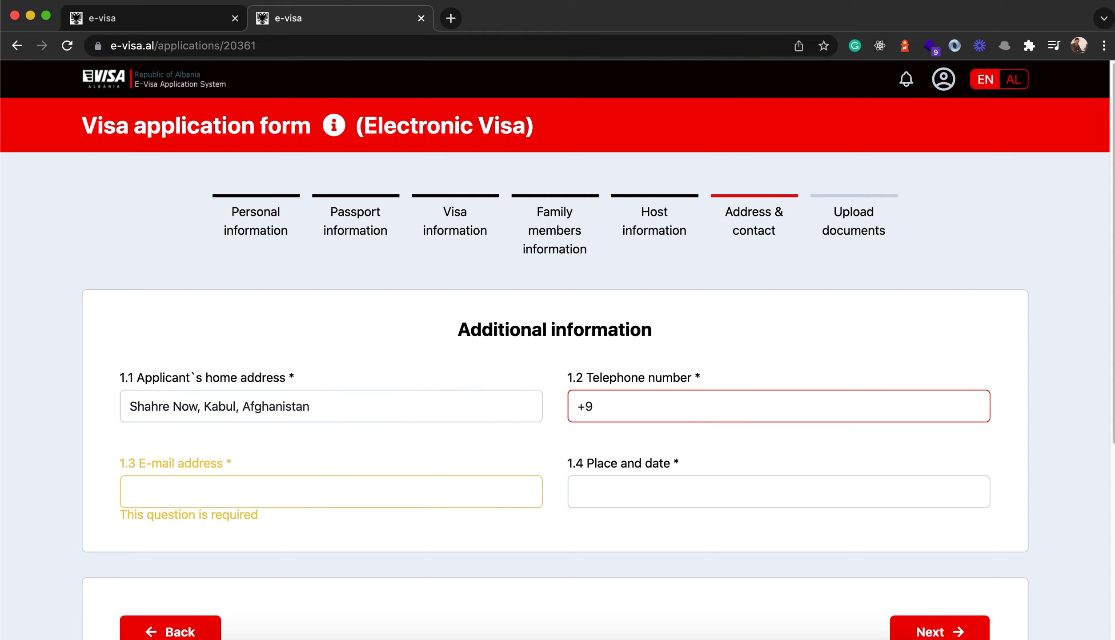
click(170, 495)
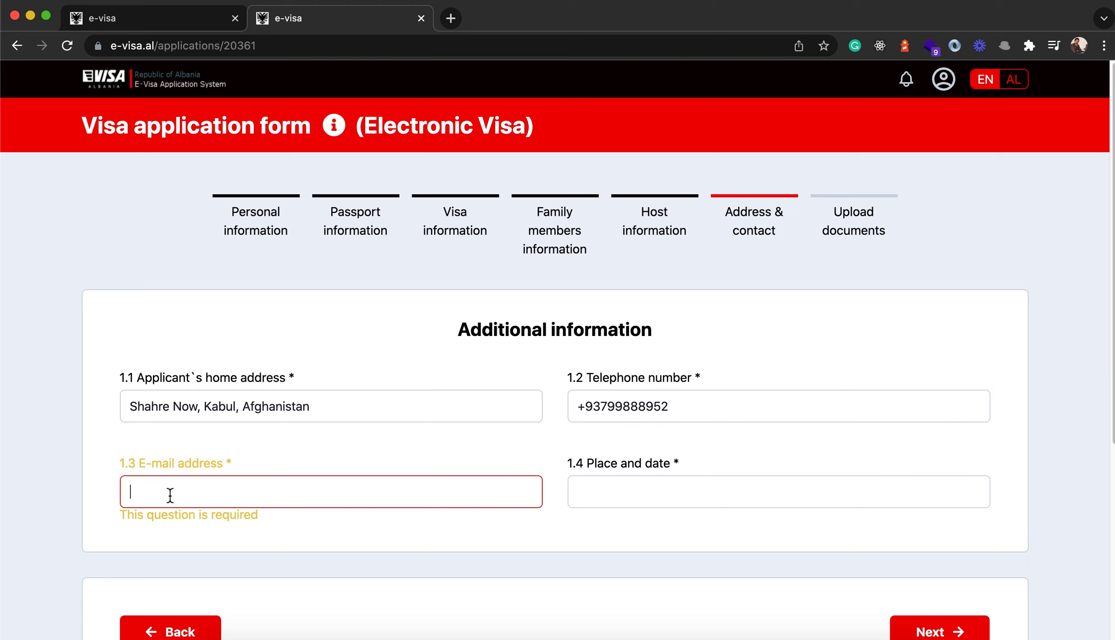
text(am)
click(166, 511)
- Enter 'Kabul, 01/12/2021' as place and date, then continue to Upload documents
click(632, 497)
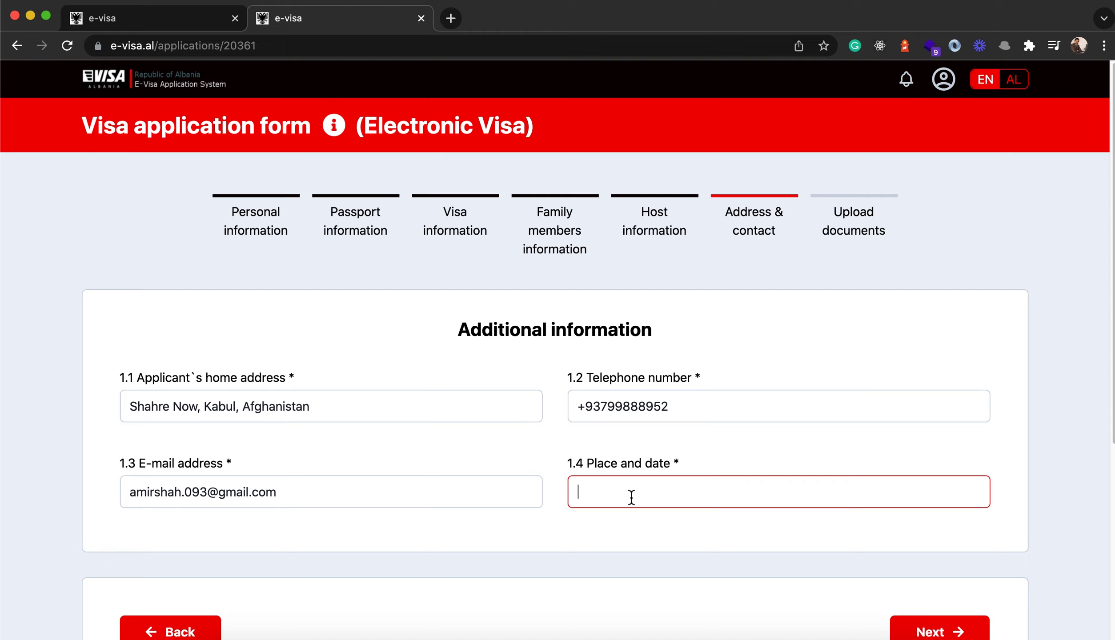
text(Kabul, 01/12/2021)
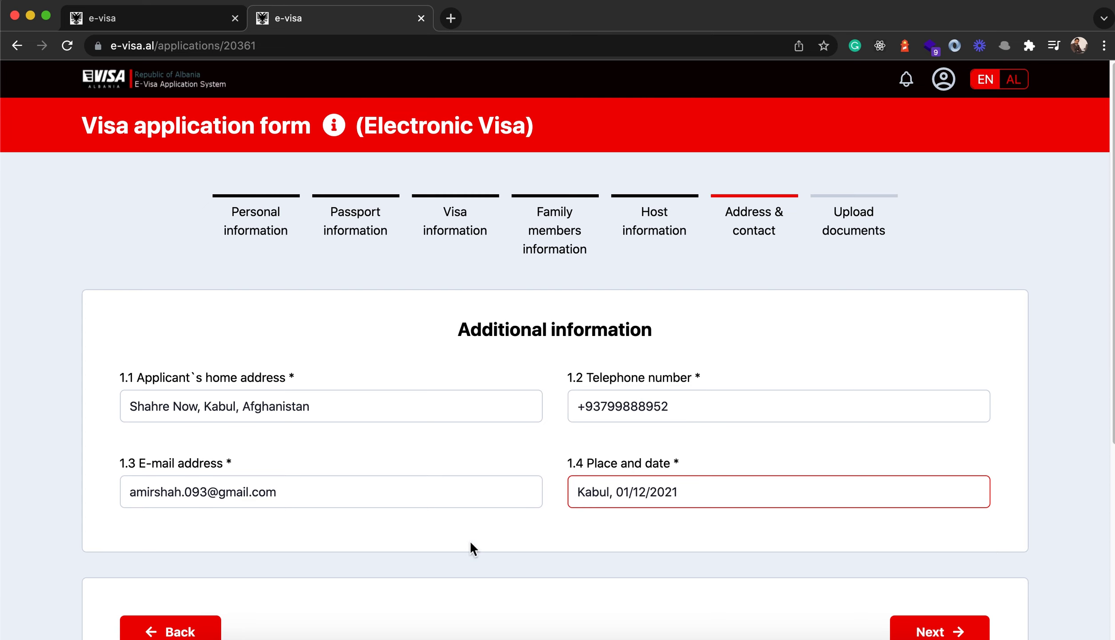
scroll(733, 563, down, 3)
click(941, 518)
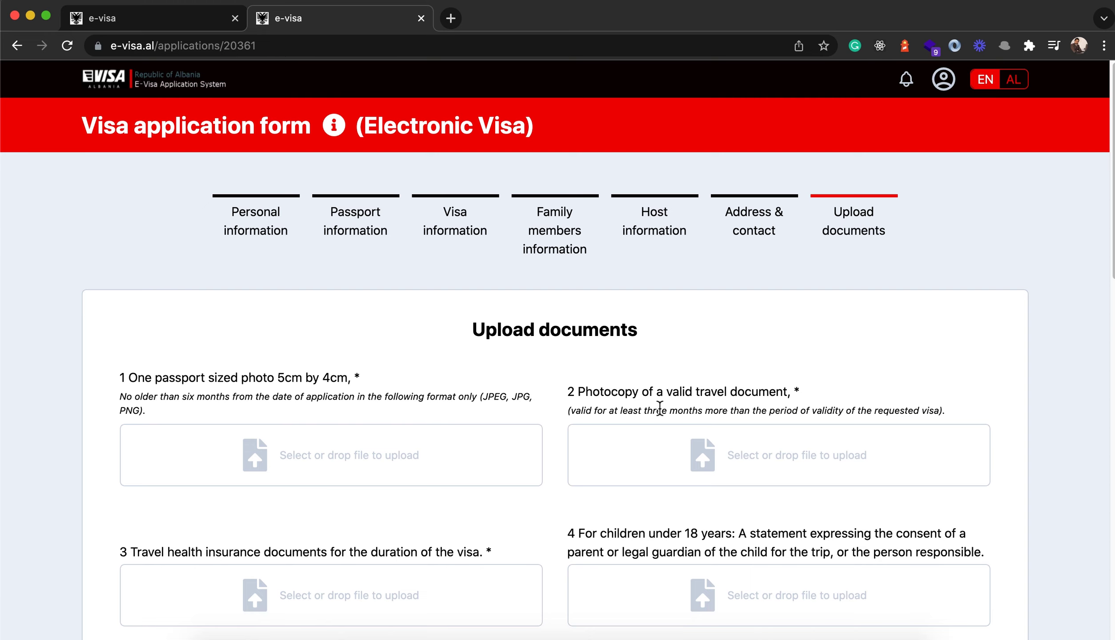
scroll(456, 342, down, 2)
scroll(231, 347, down, 1)
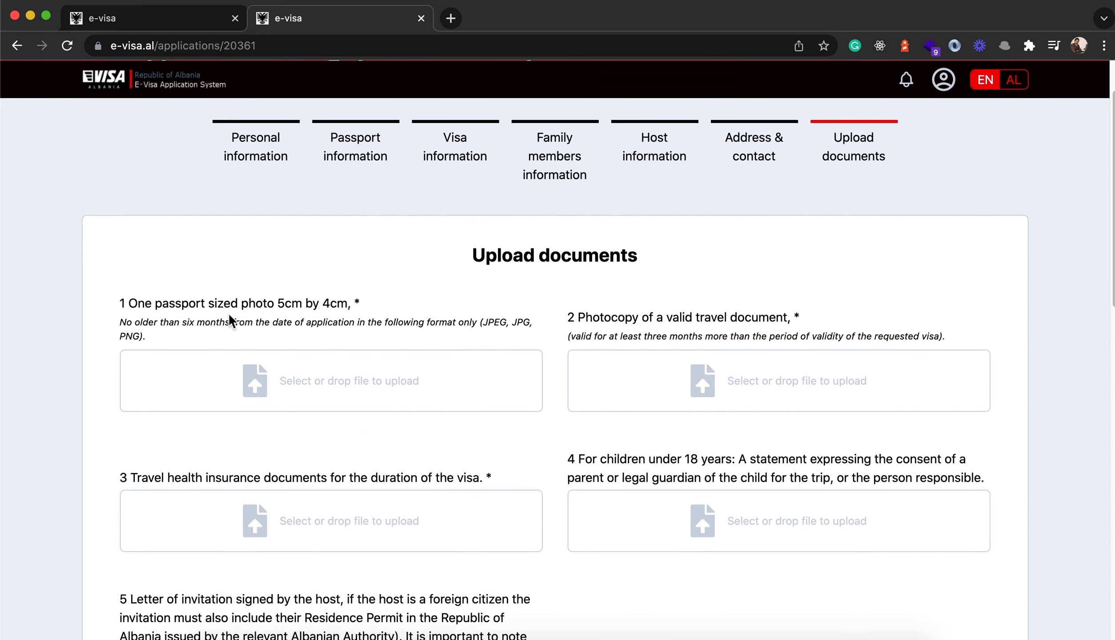
click(341, 387)
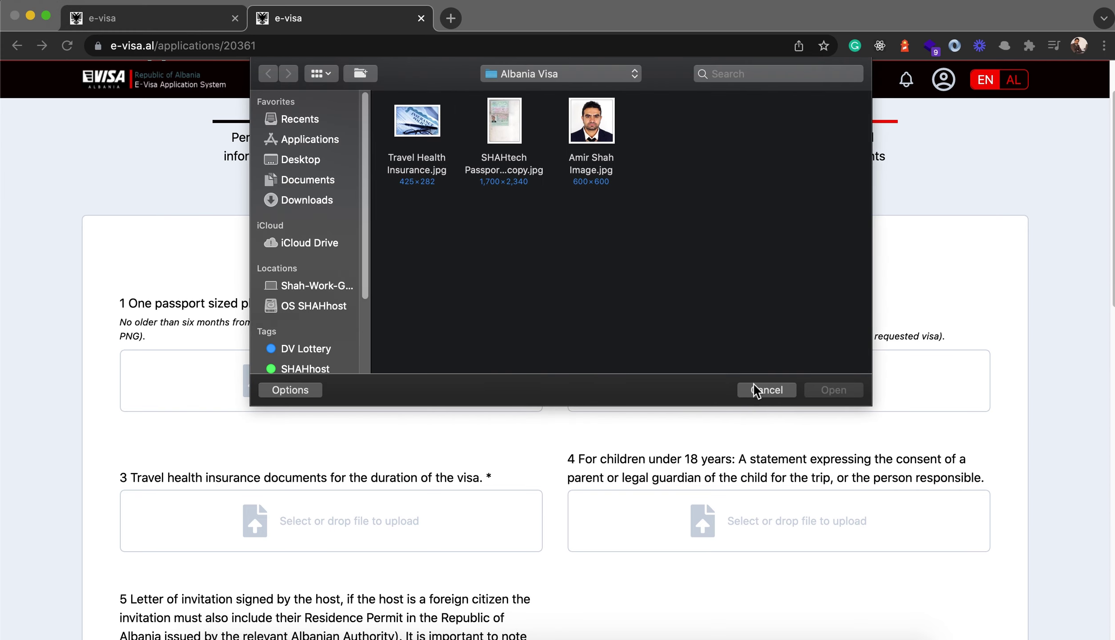
click(767, 390)
scroll(720, 338, down, 3)
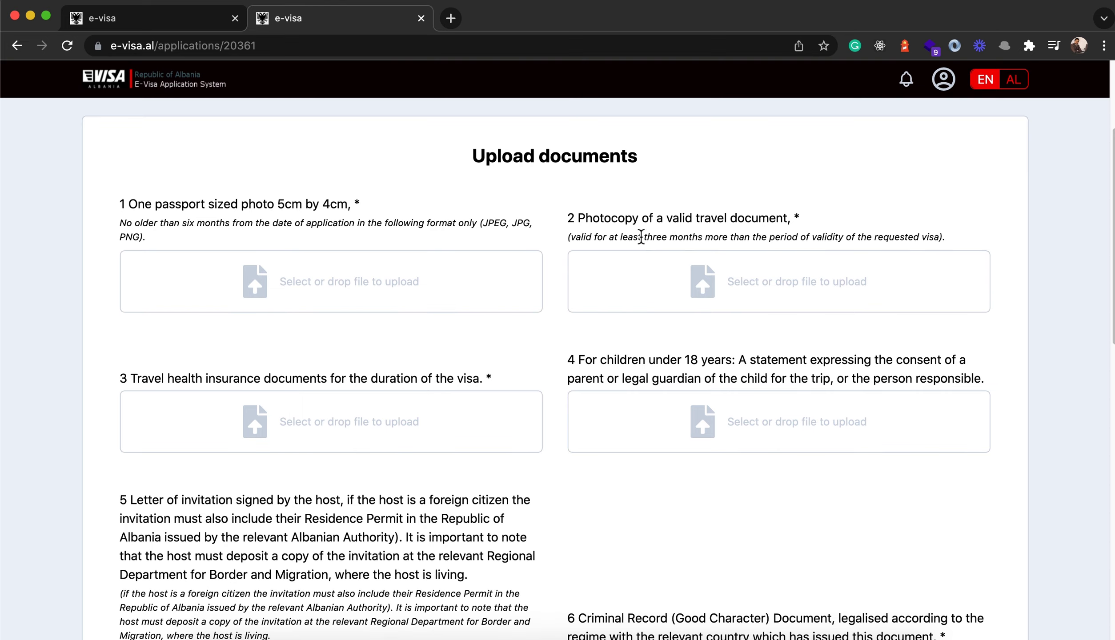
drag(618, 219, 769, 219)
scroll(329, 355, down, 1)
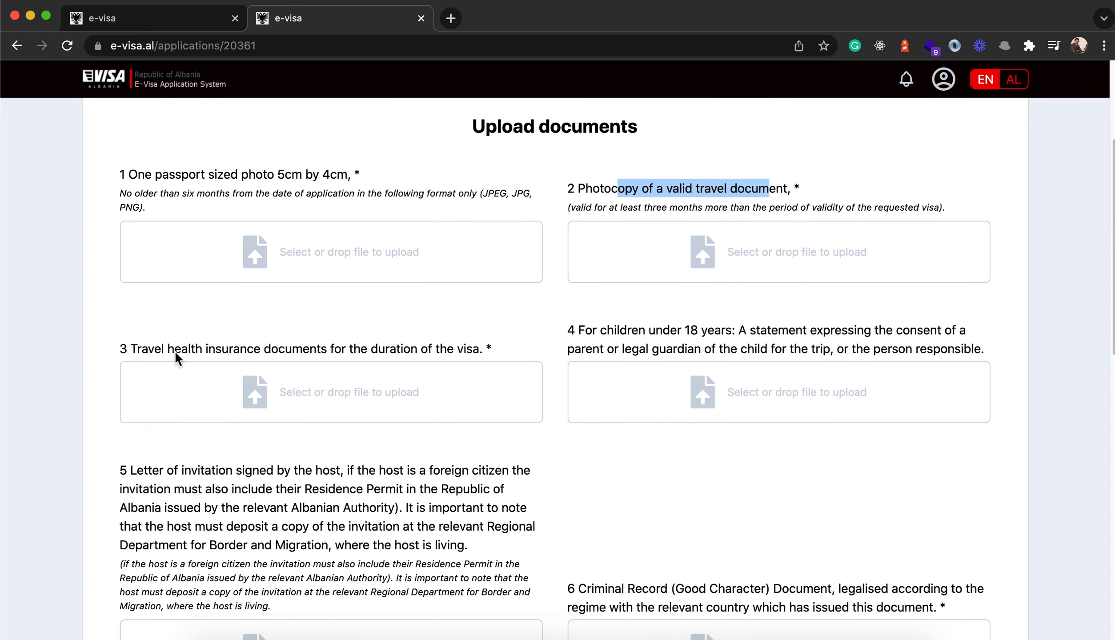
drag(154, 349, 490, 350)
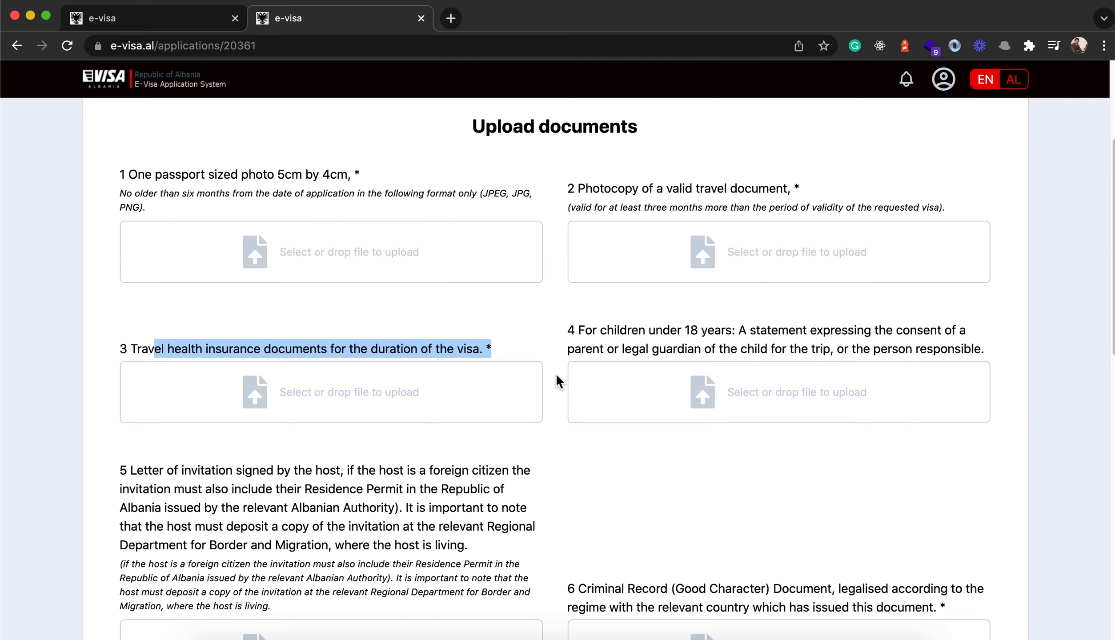
drag(129, 350, 488, 355)
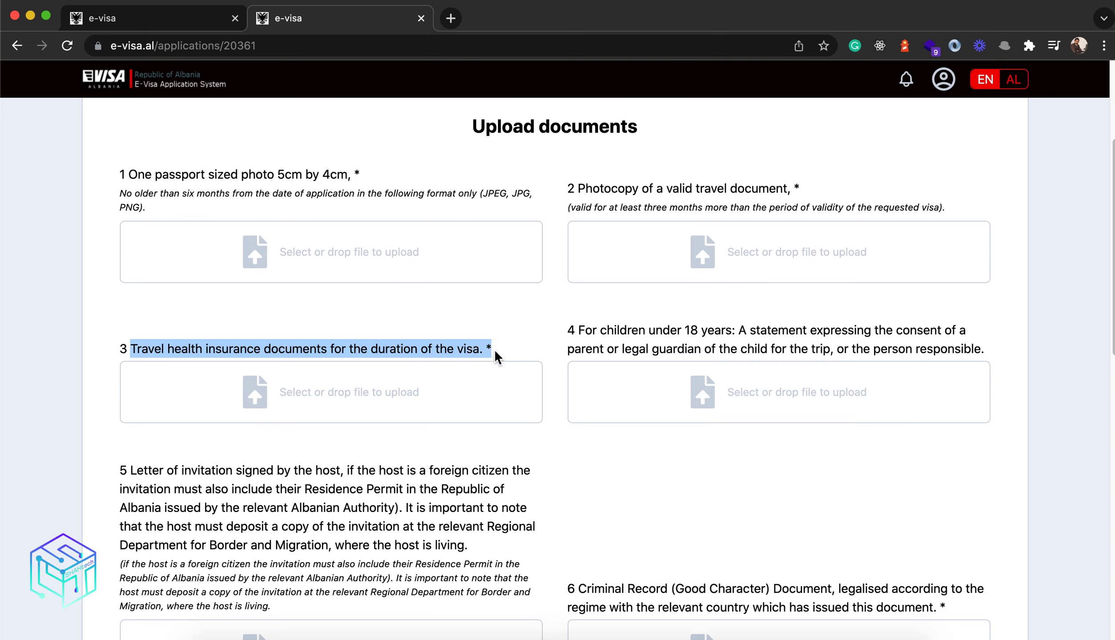
click(558, 340)
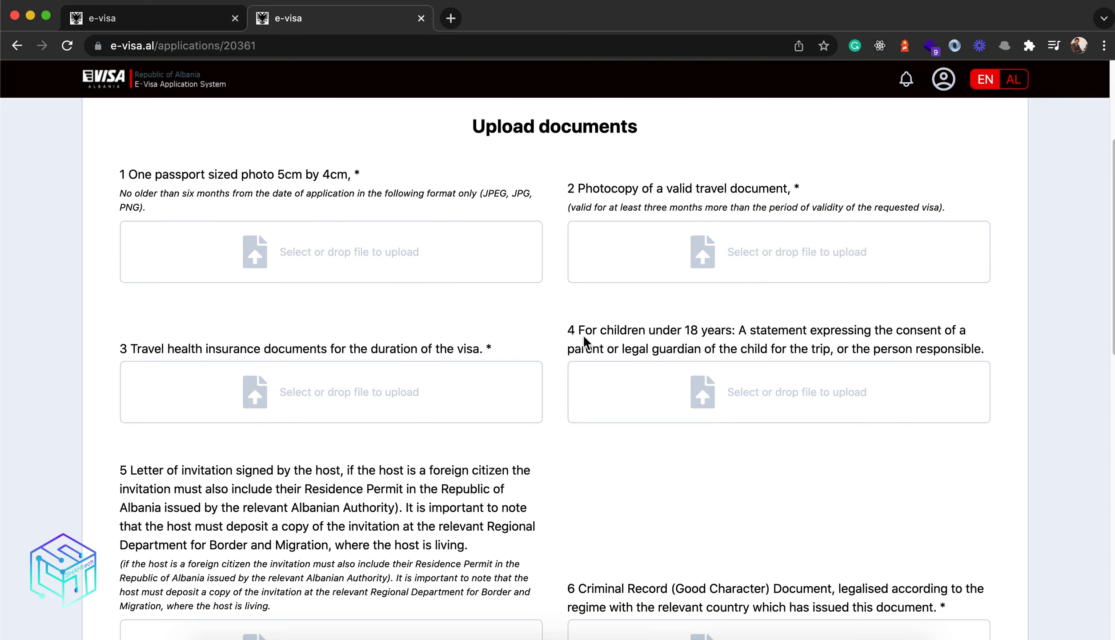
drag(578, 329, 963, 349)
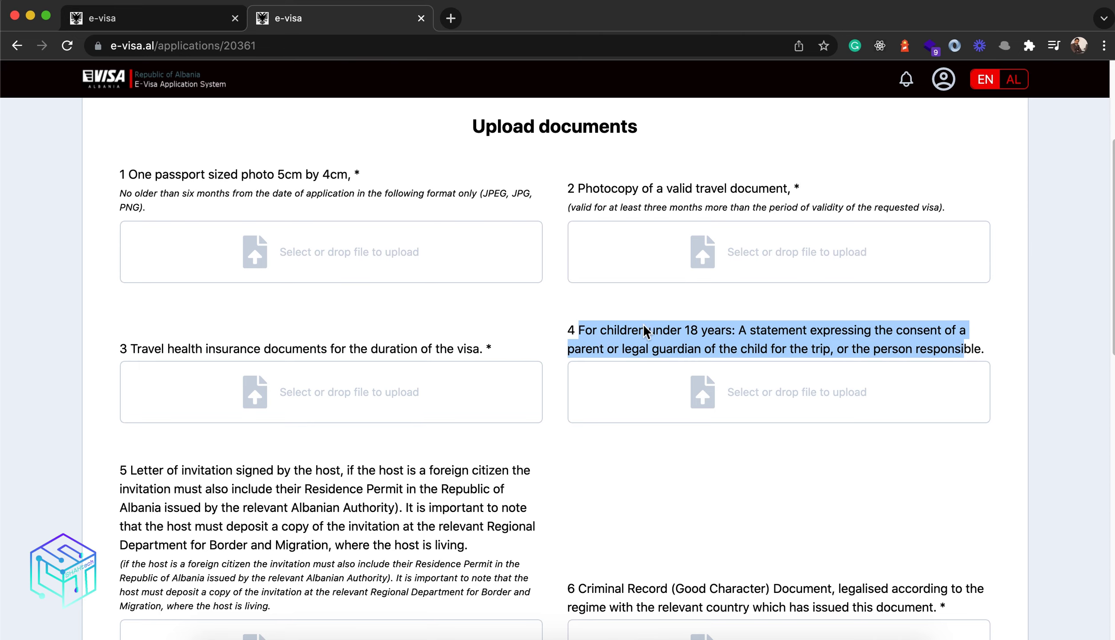
click(878, 364)
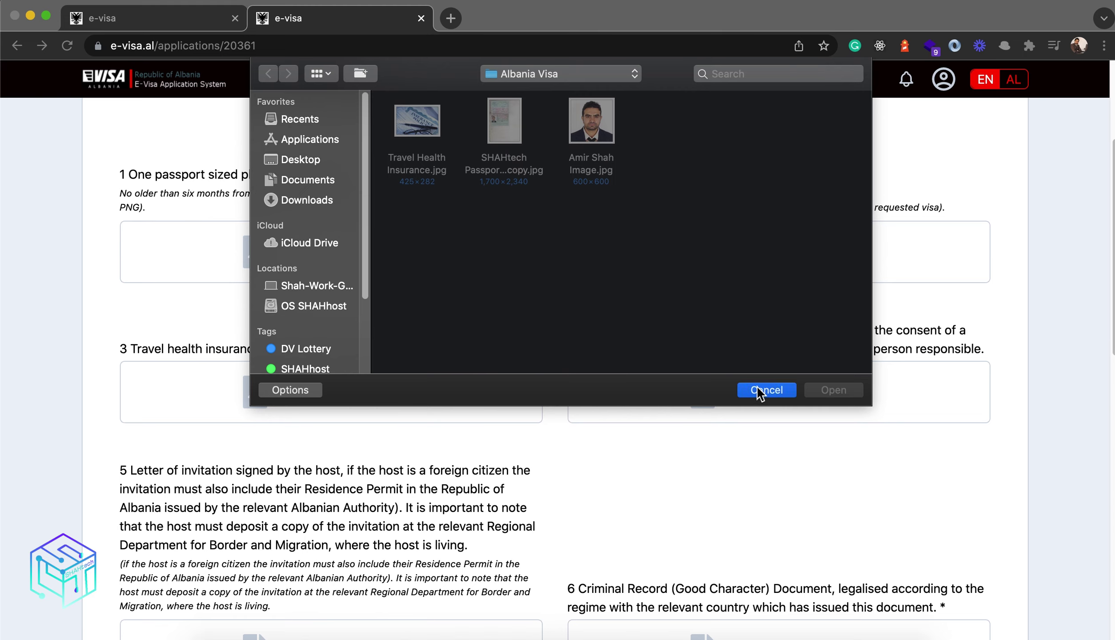
click(760, 391)
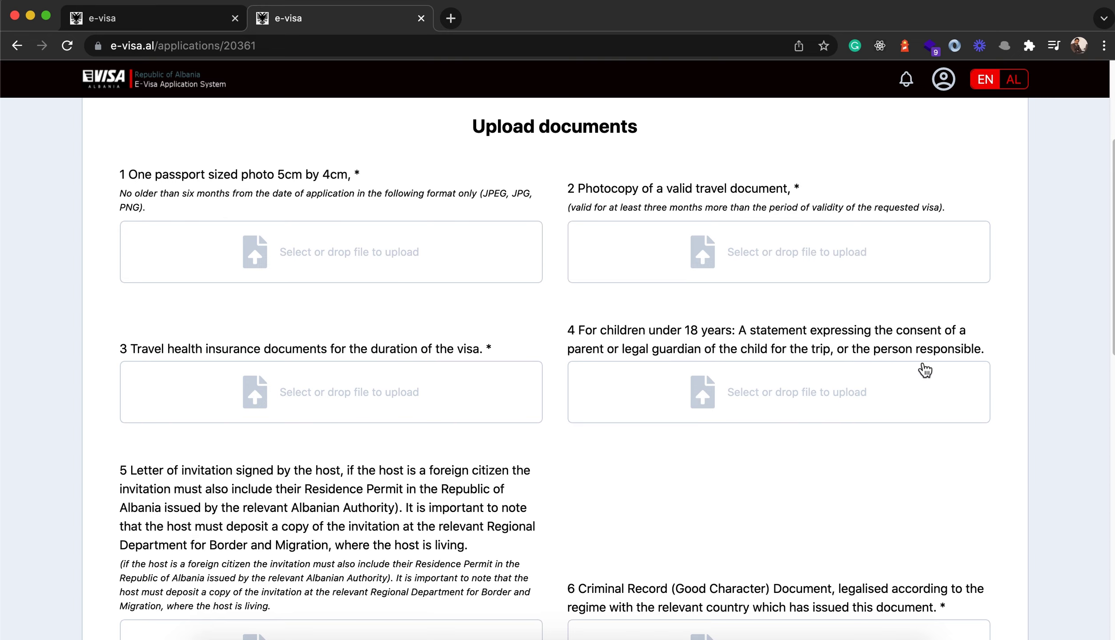
scroll(568, 378, down, 6)
scroll(566, 372, down, 3)
drag(563, 201, 986, 219)
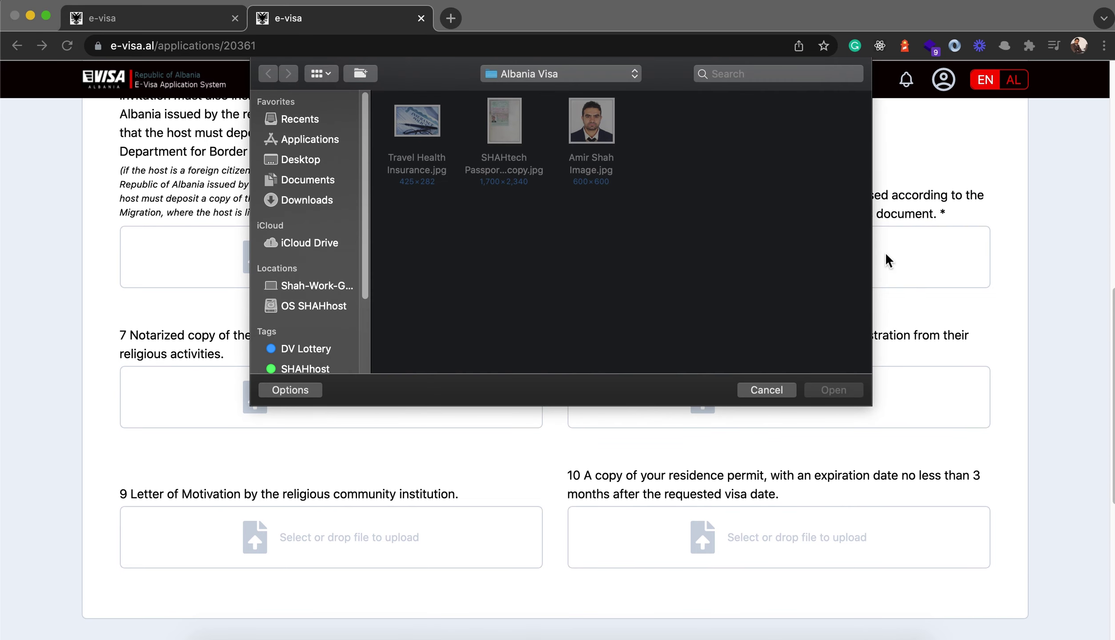
click(789, 388)
drag(952, 218, 583, 201)
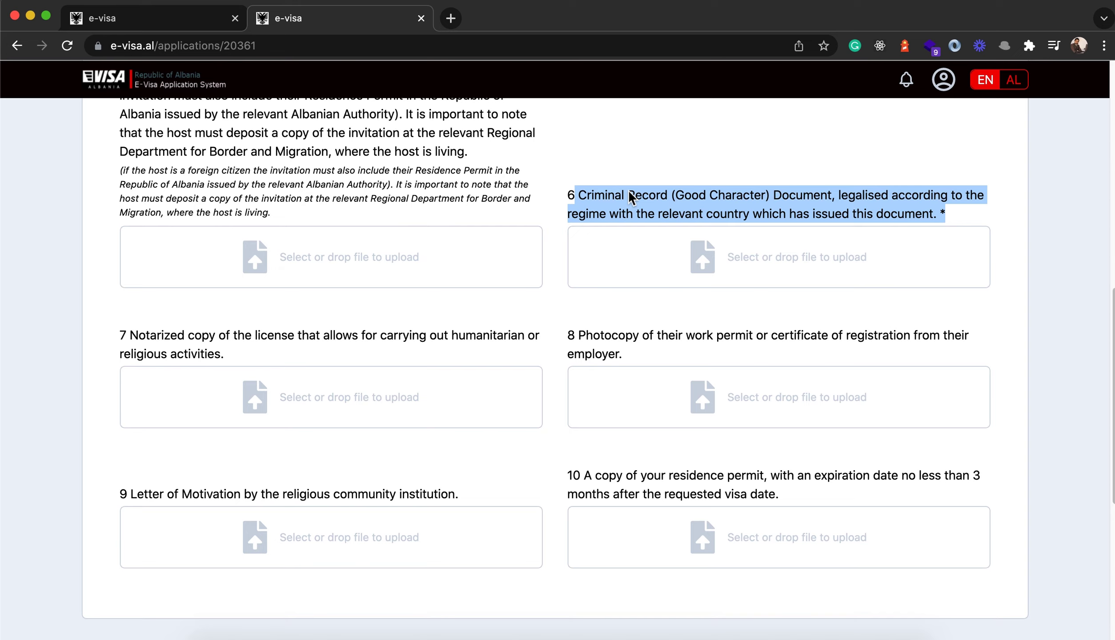
scroll(570, 364, down, 5)
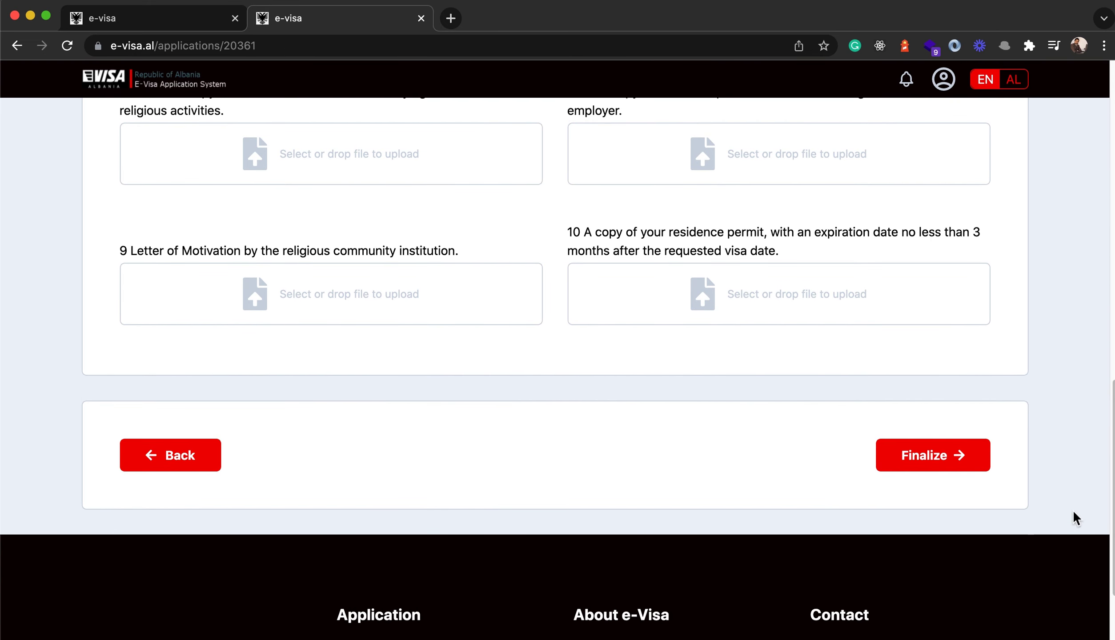
scroll(559, 382, up, 15)
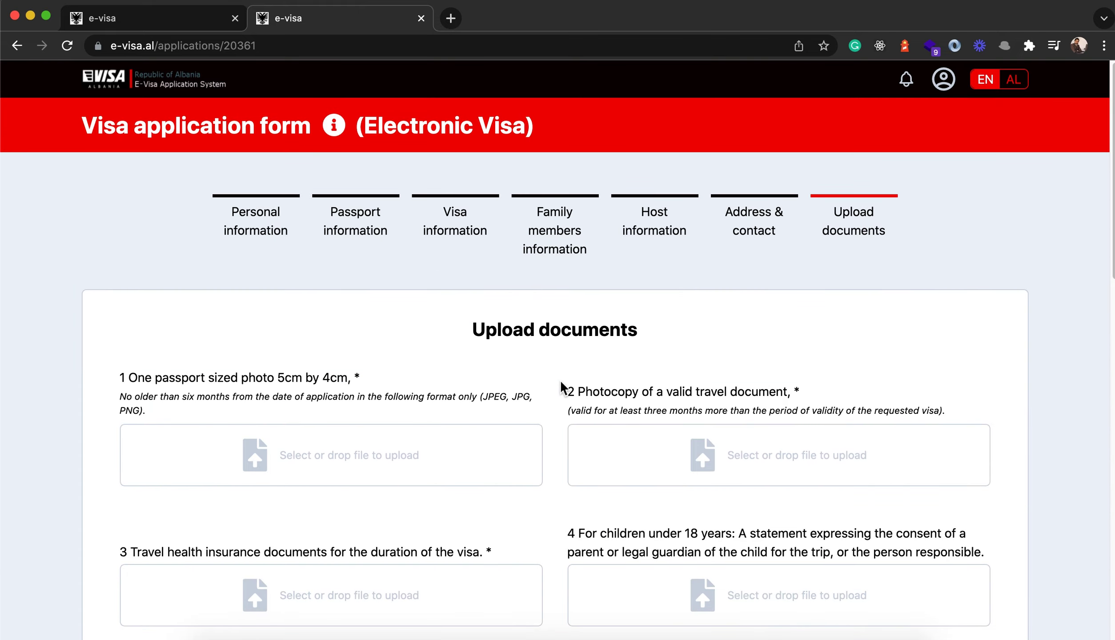
scroll(565, 404, down, 14)
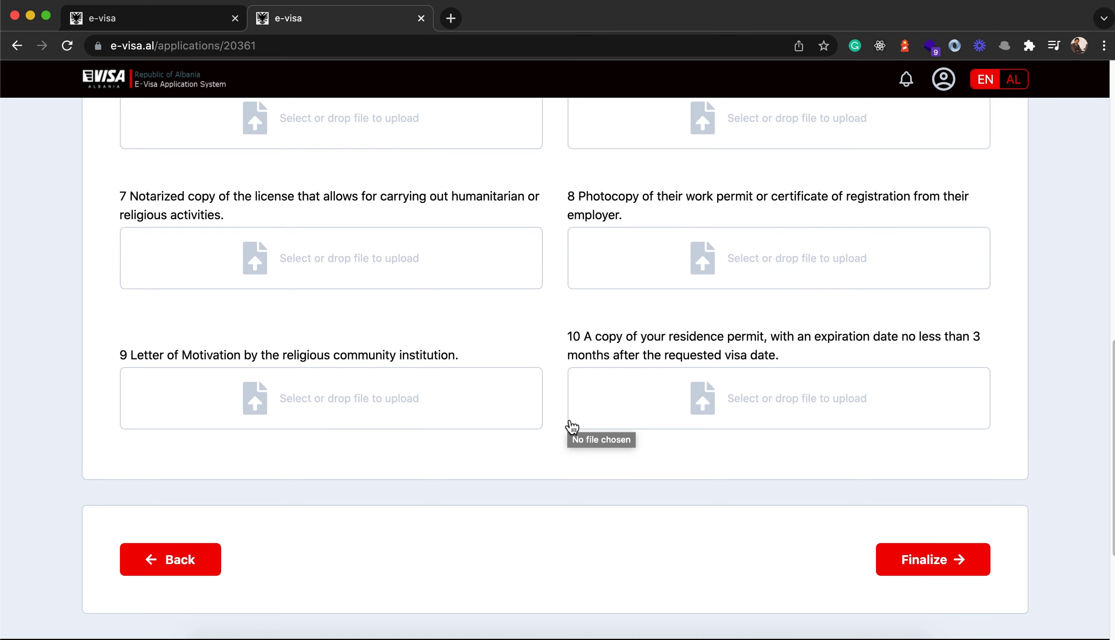
scroll(572, 427, up, 15)
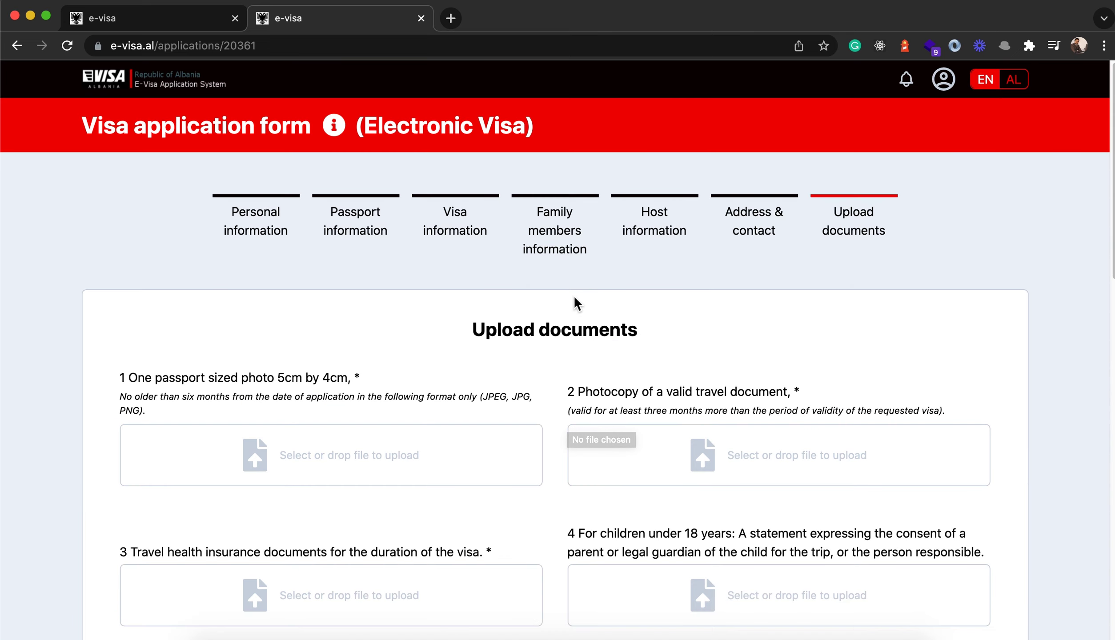
- Return home via the EVISA logo and browse the '3 Steps & your e-Visa is ready!' section
click(123, 95)
scroll(557, 415, down, 10)
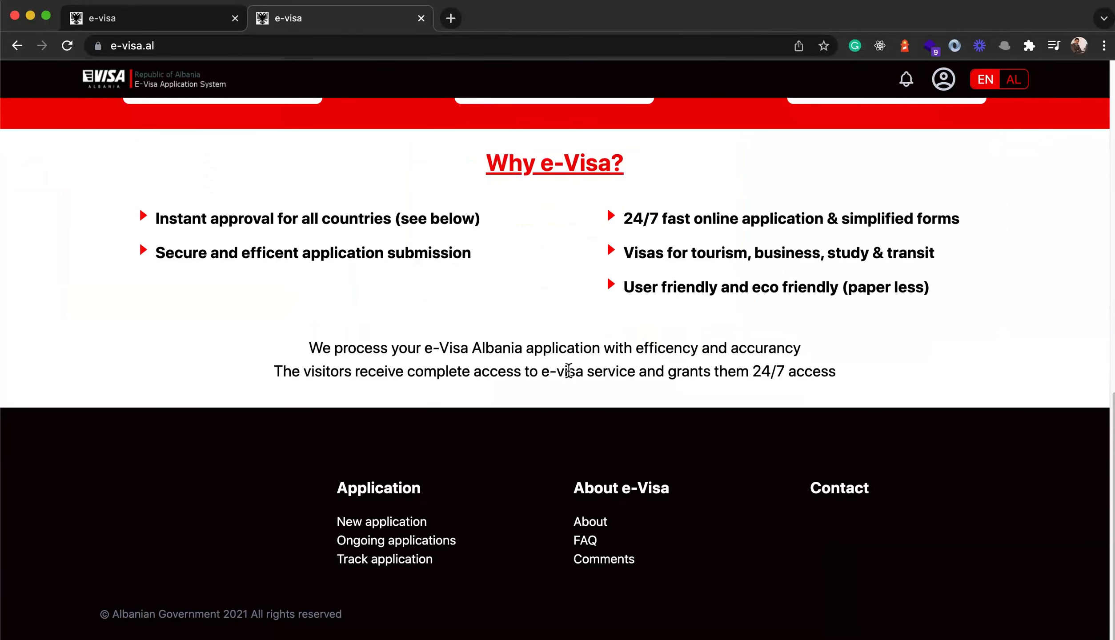
scroll(568, 370, up, 10)
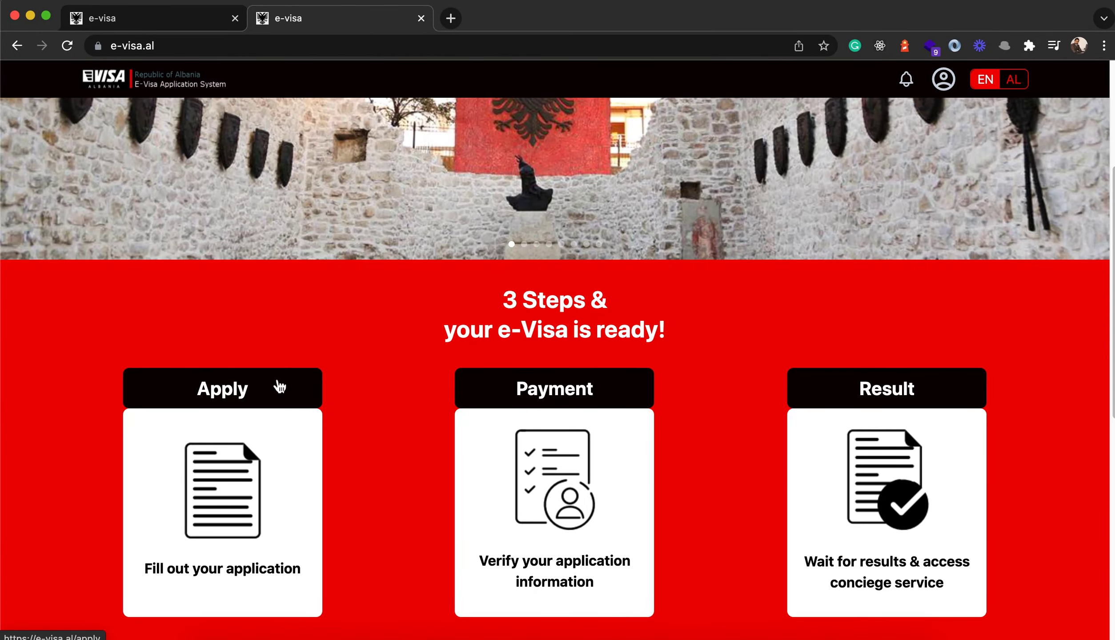
scroll(237, 467, up, 5)
scroll(249, 411, down, 15)
scroll(248, 363, up, 8)
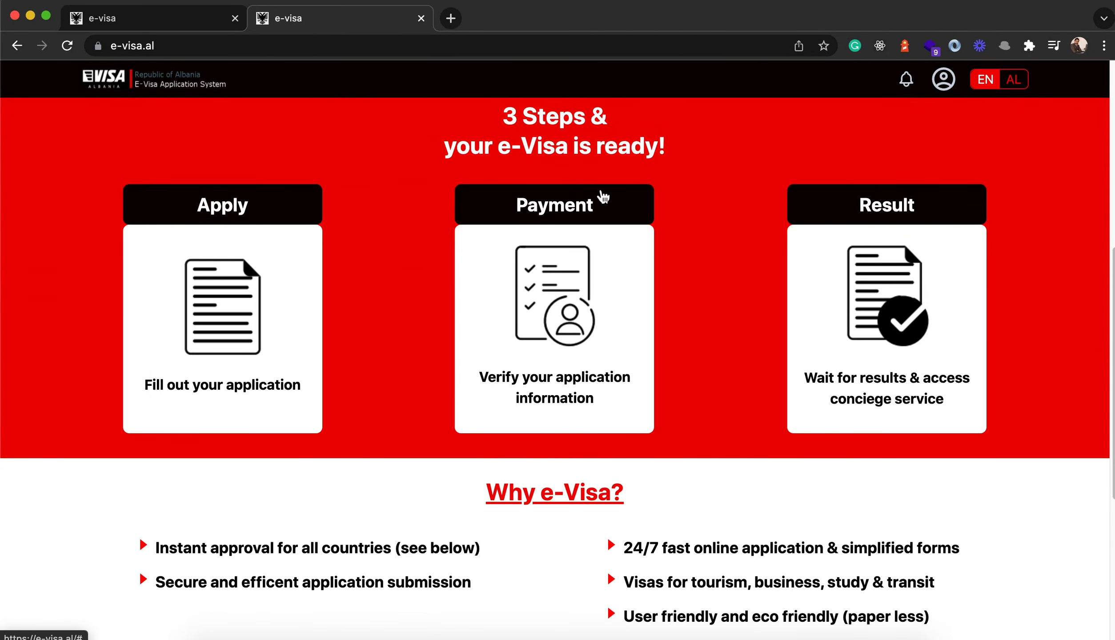
scroll(556, 302, up, 1)
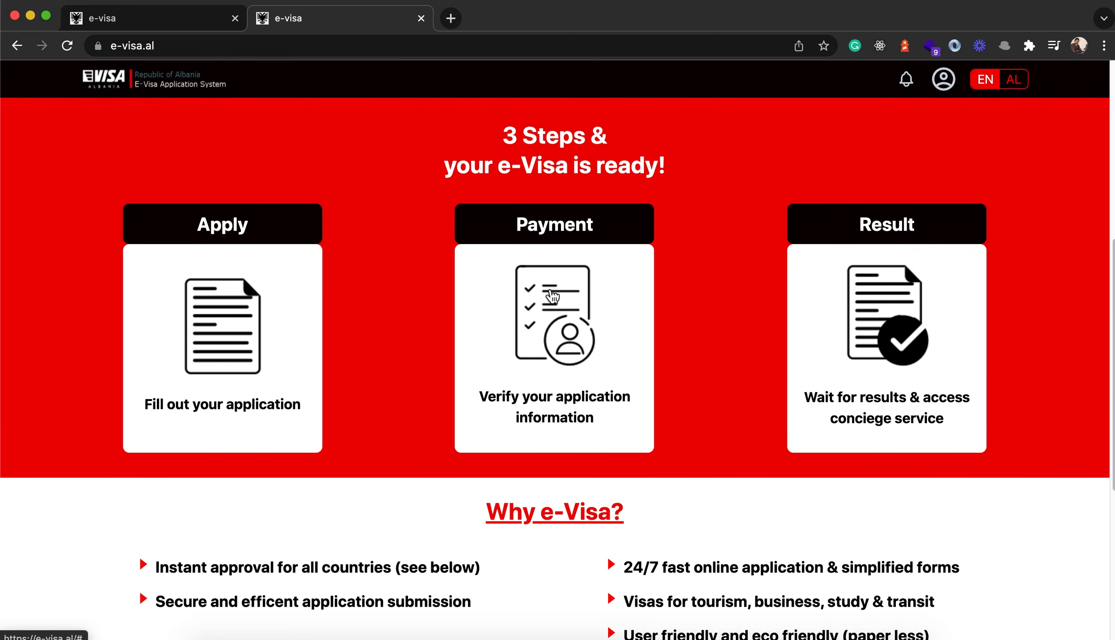
drag(505, 131, 712, 189)
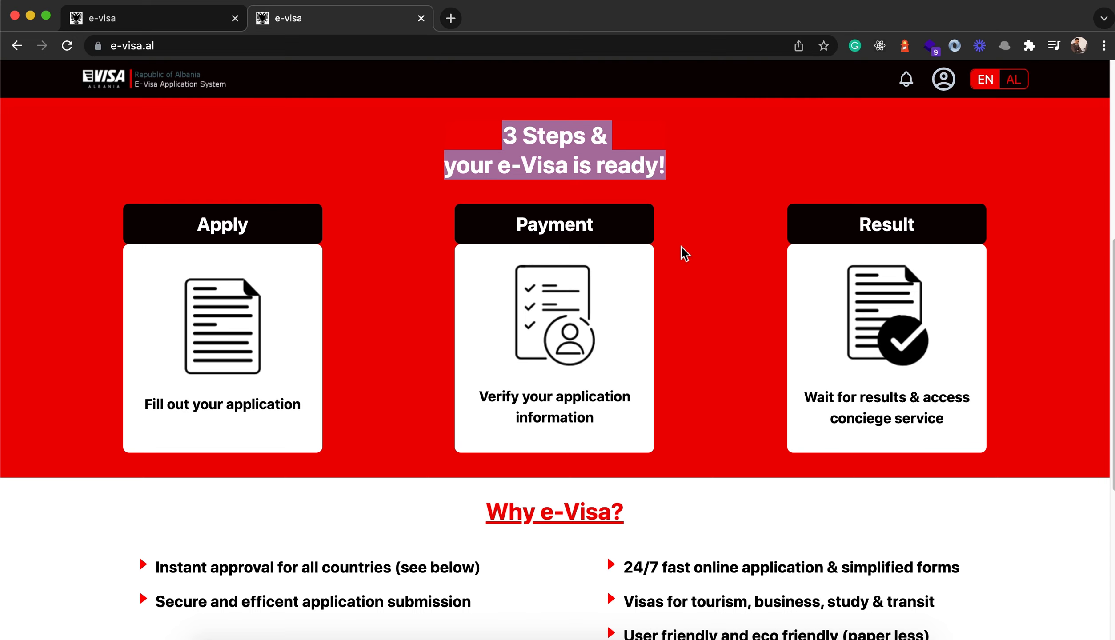
scroll(724, 336, up, 9)
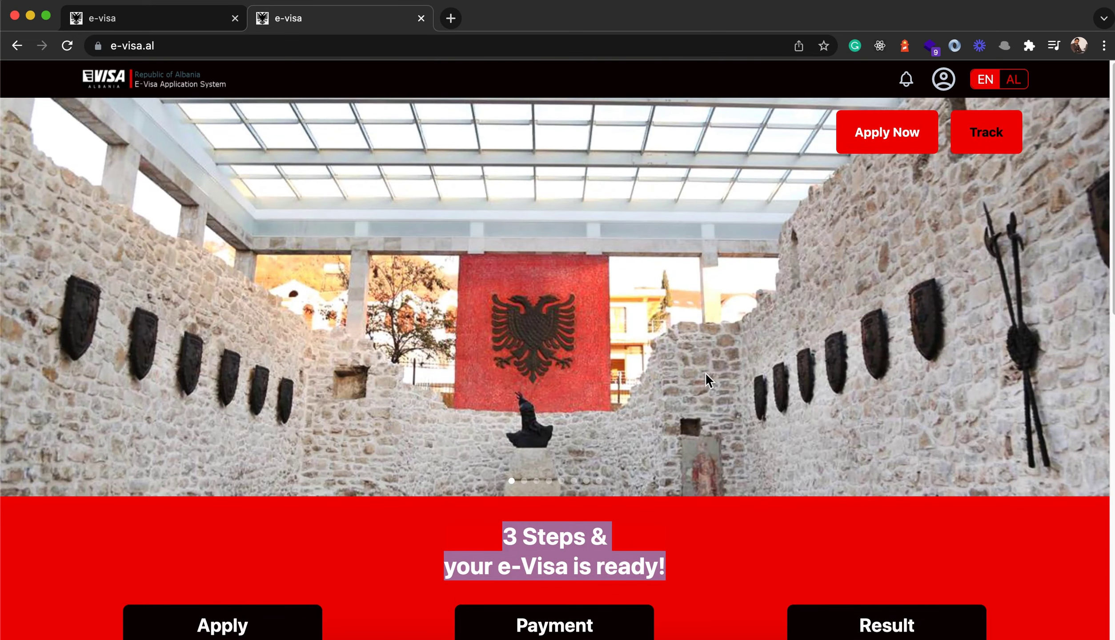
click(996, 133)
click(439, 254)
click(535, 303)
click(831, 352)
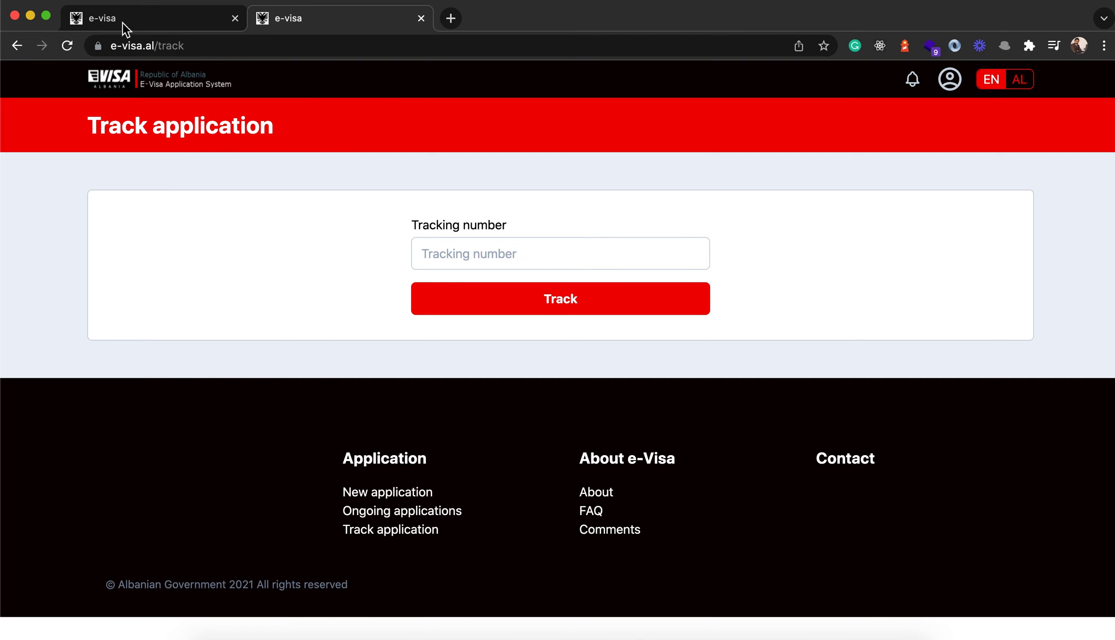
click(120, 80)
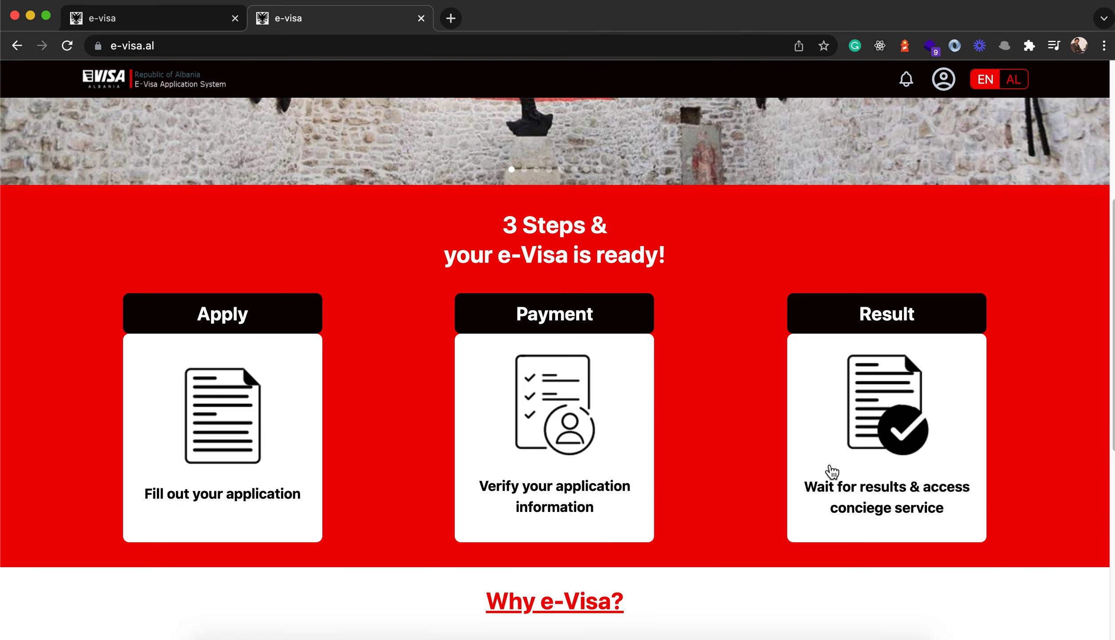
scroll(735, 378, down, 10)
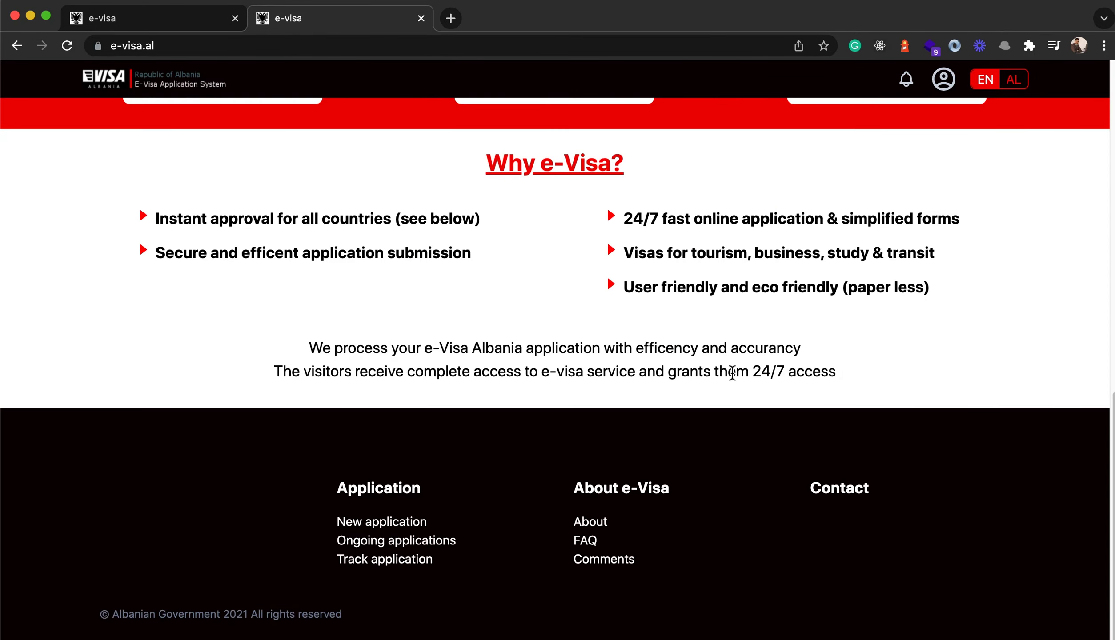
scroll(612, 363, up, 10)
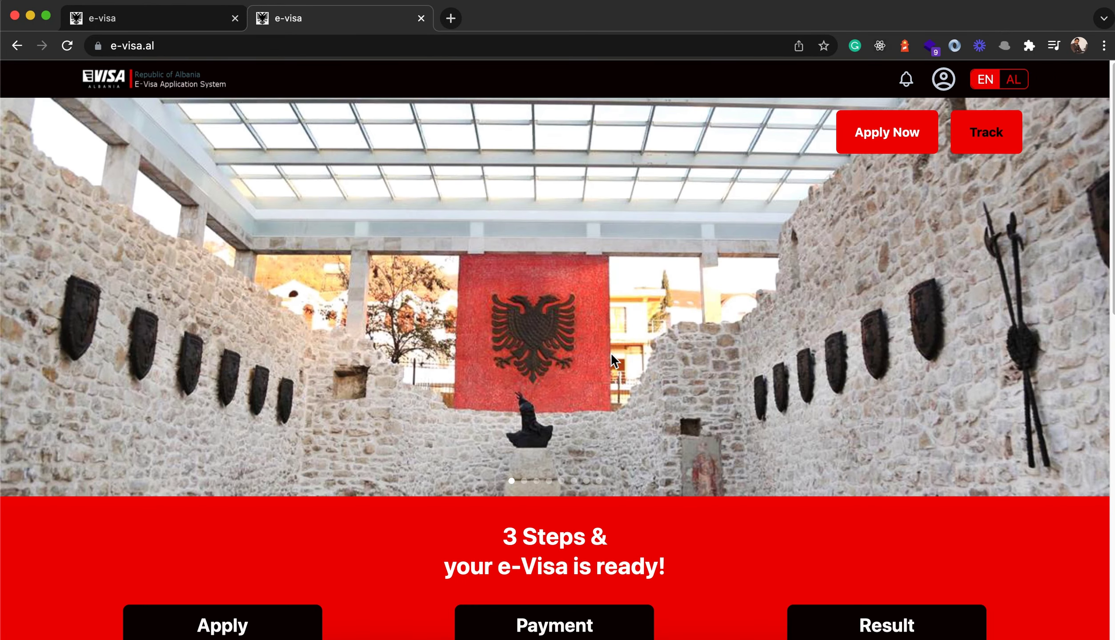